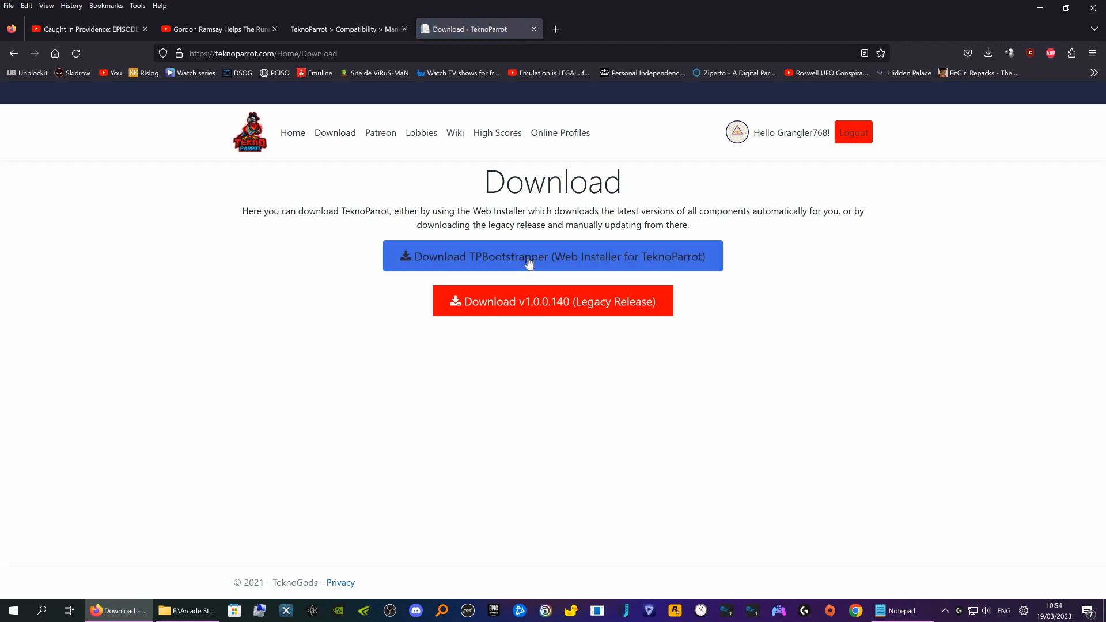
# - Download the TPBootstrapper web installer, open TPBootstrapper.zip in WinRAR and dismiss the licence reminder
pyautogui.click(563, 267)
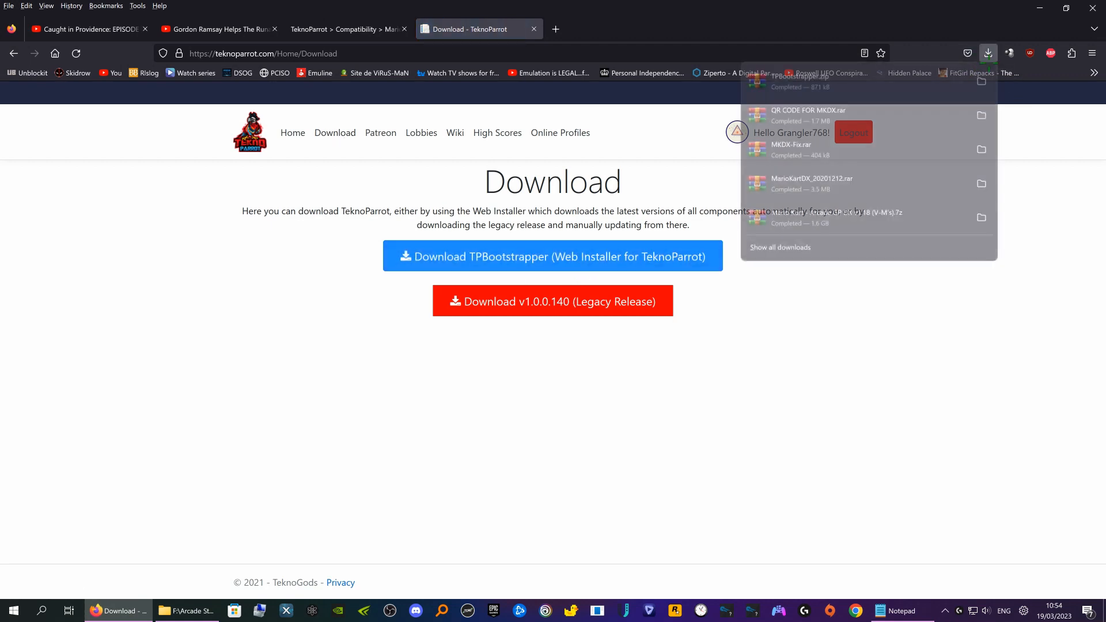
pyautogui.click(810, 81)
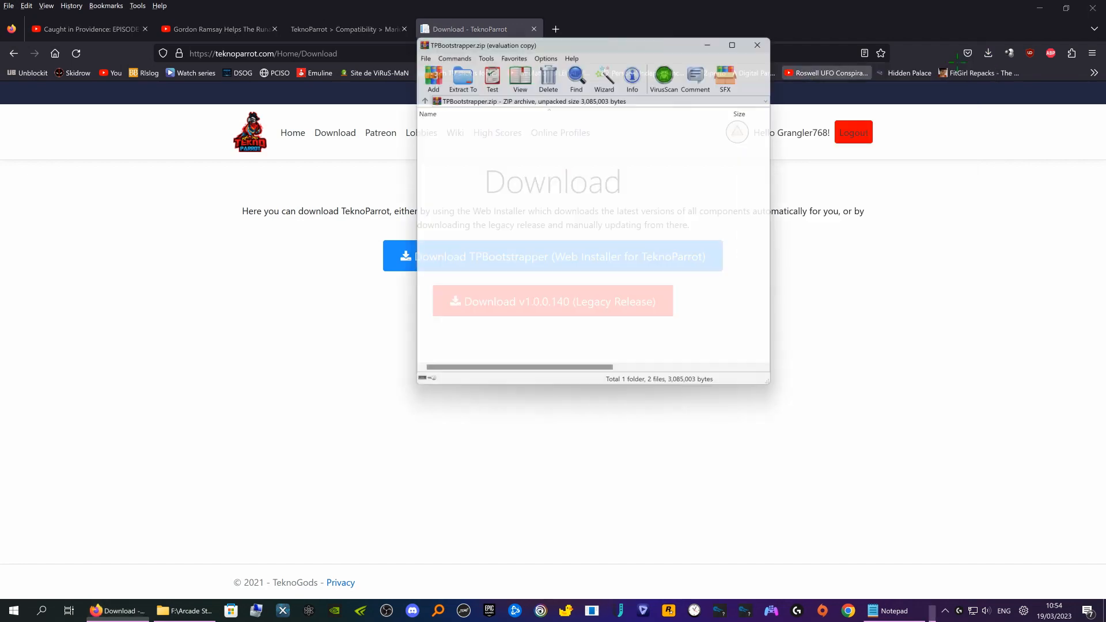
pyautogui.click(1040, 9)
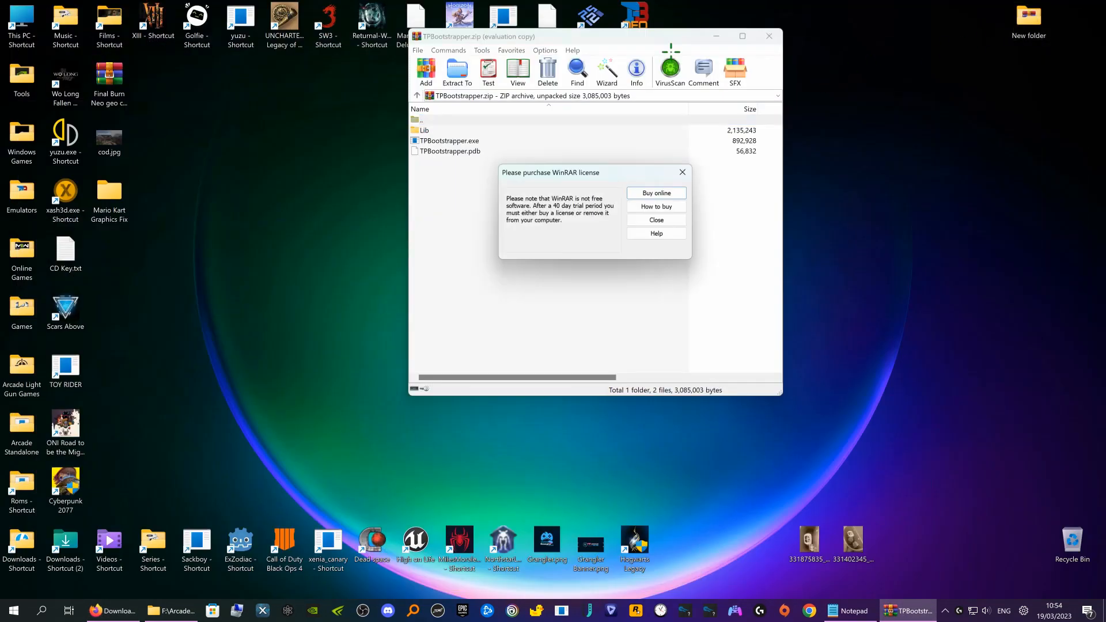
pyautogui.click(660, 220)
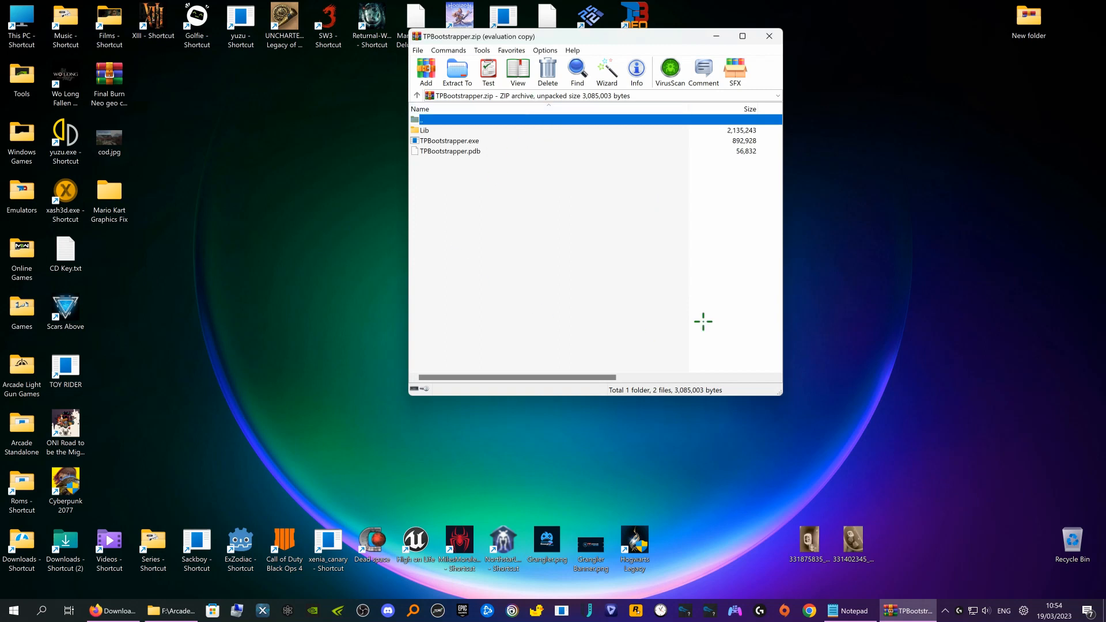
# - Create a new folder on the desktop, extract all of the TPBootstrapper archive's contents into it and close the archive
pyautogui.rightClick(843, 197)
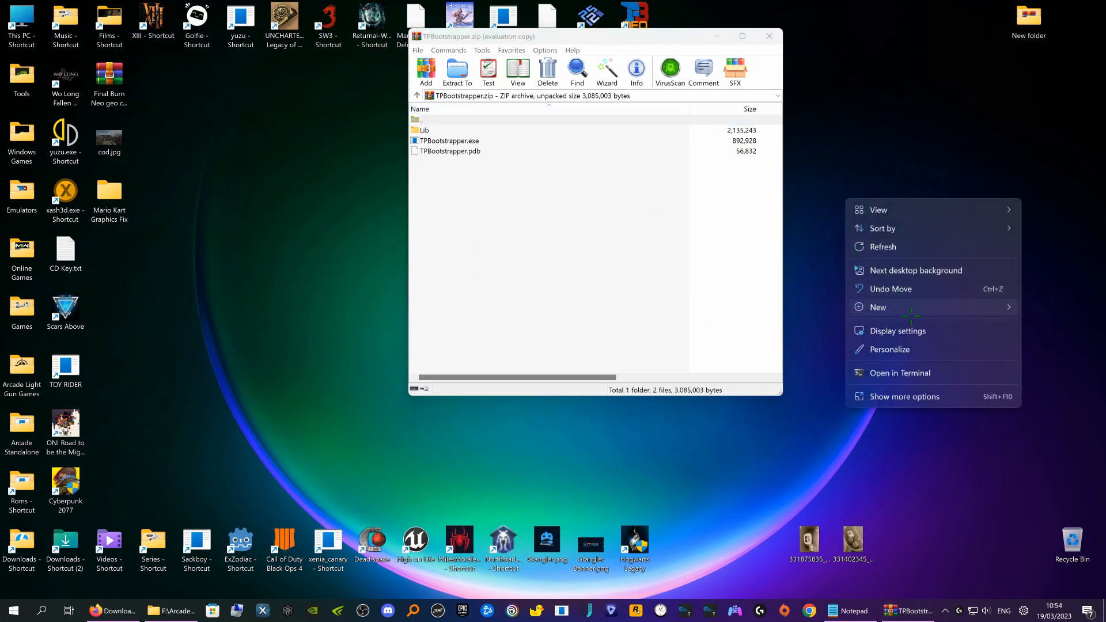
pyautogui.moveTo(911, 310)
pyautogui.click(743, 308)
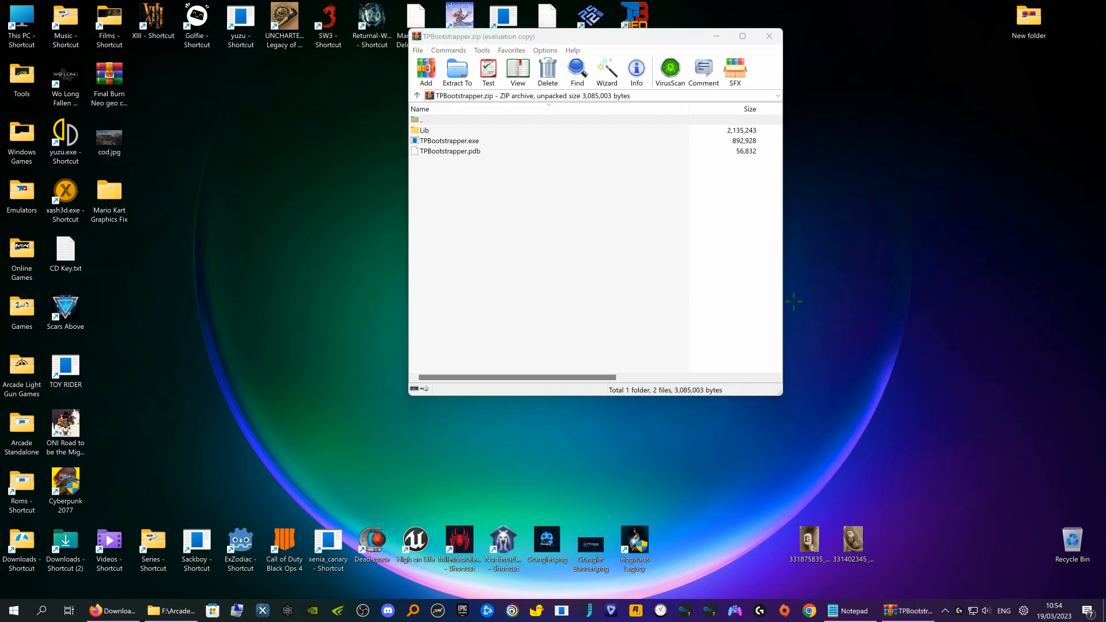
pyautogui.click(462, 218)
pyautogui.moveTo(461, 218); pyautogui.dragTo(842, 211)
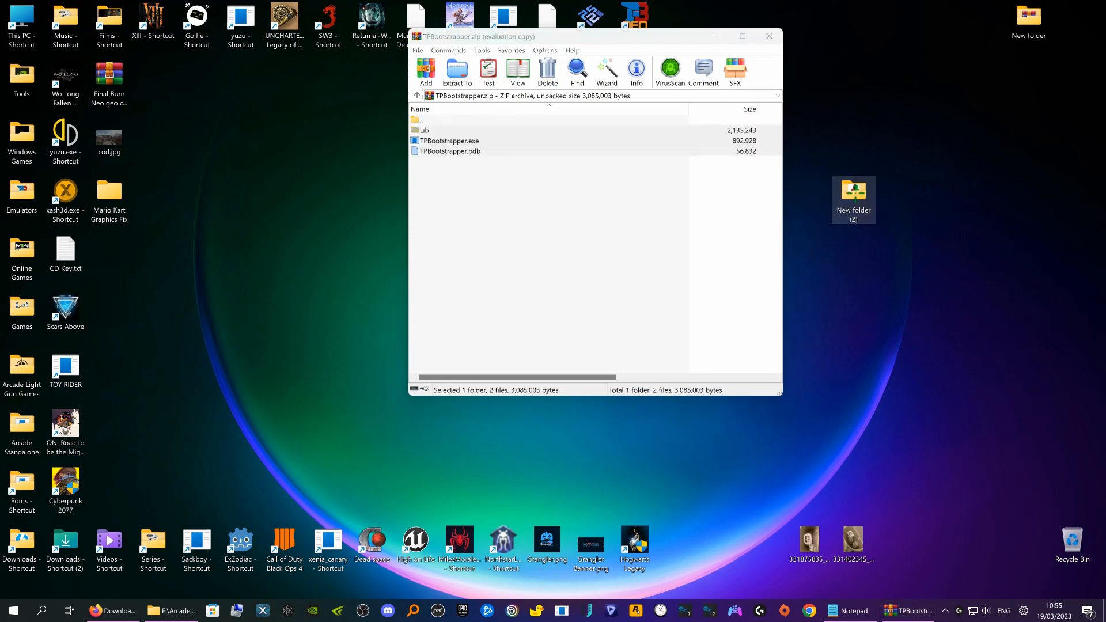
pyautogui.click(773, 40)
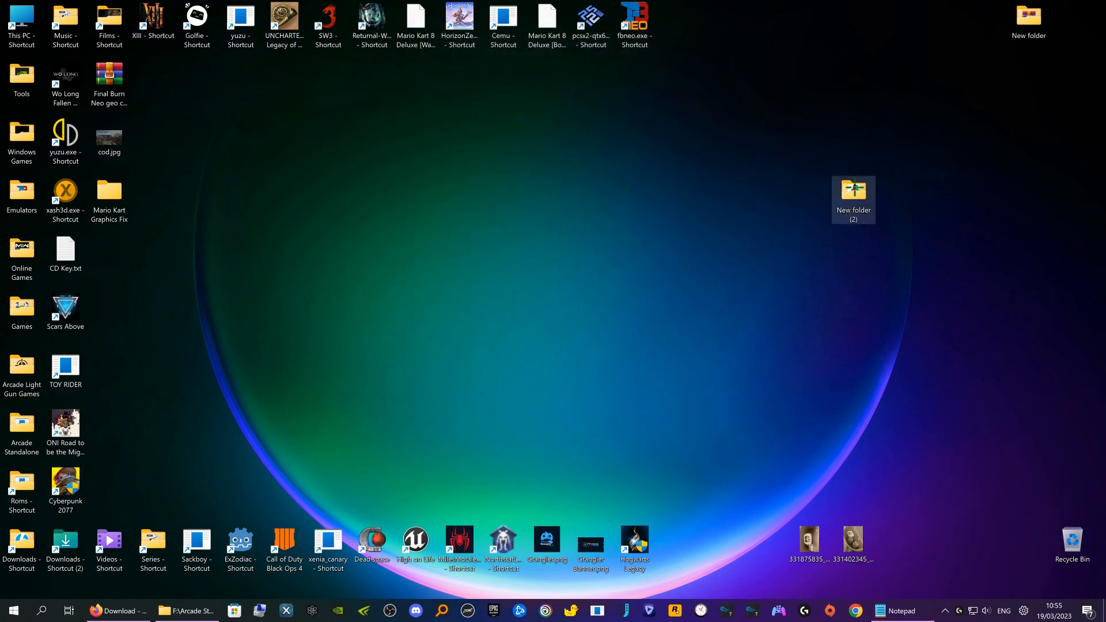
# - Open New folder (2) on the desktop and run TPBootstrapper.exe
pyautogui.doubleClick(854, 190)
pyautogui.moveTo(360, 125); pyautogui.dragTo(671, 125)
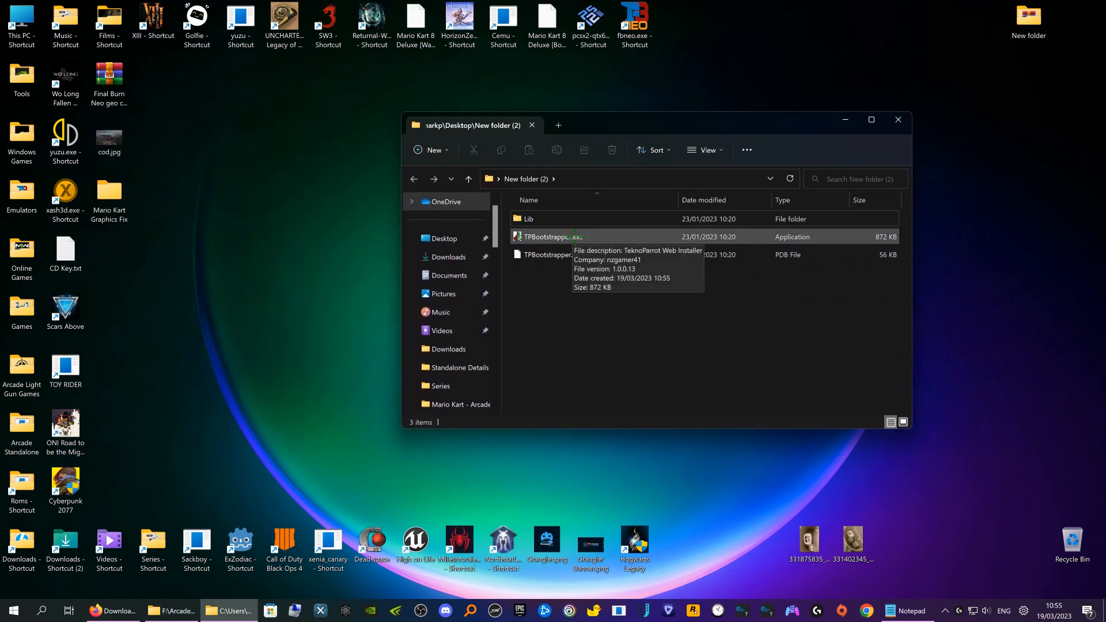
pyautogui.doubleClick(575, 237)
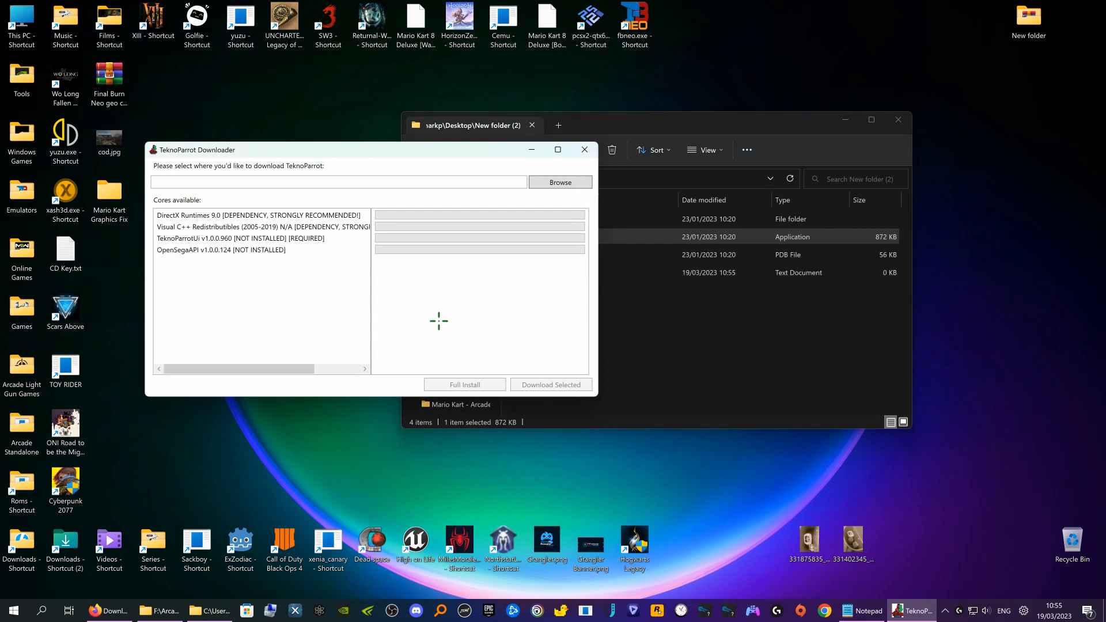
# - Set the download location to F:\Teknoparrot and start the full install
pyautogui.click(556, 183)
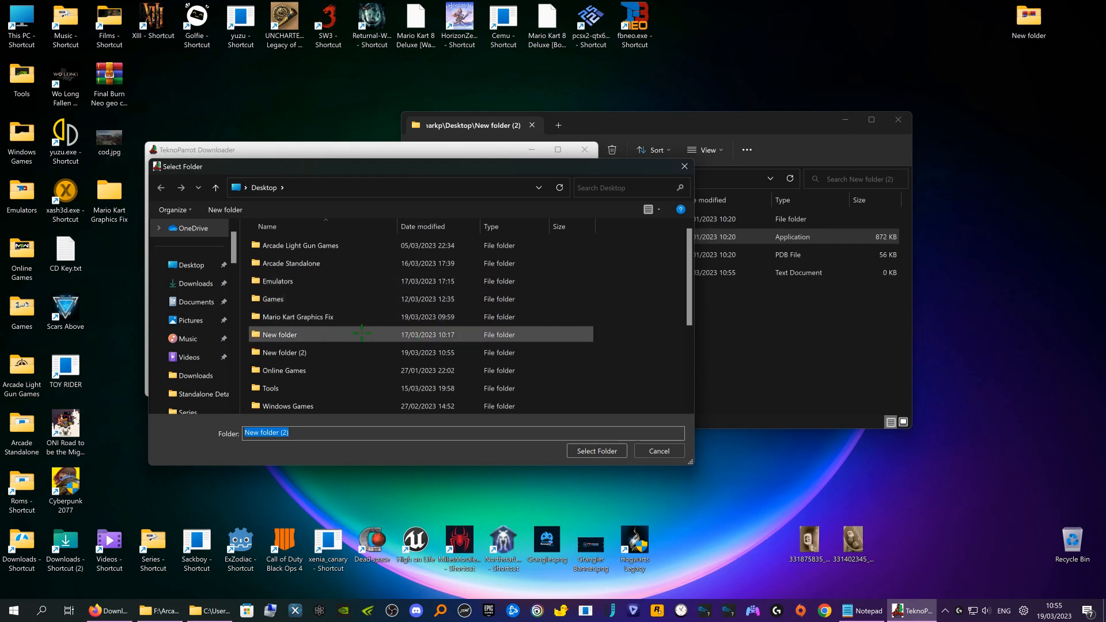
pyautogui.scroll(-3, 197, 314)
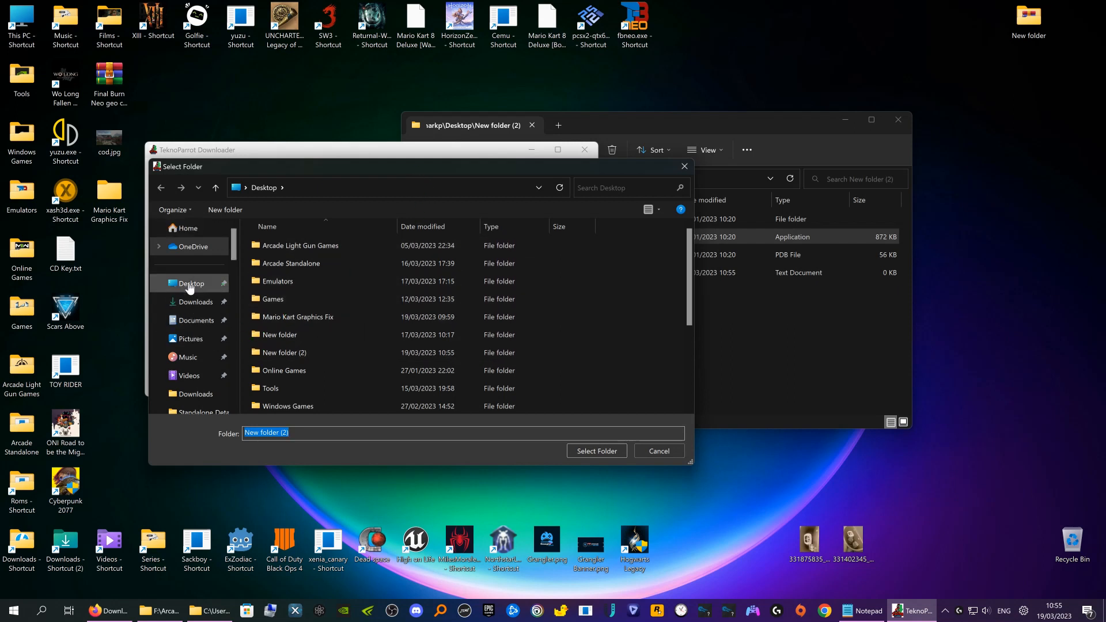
pyautogui.scroll(-2, 190, 300)
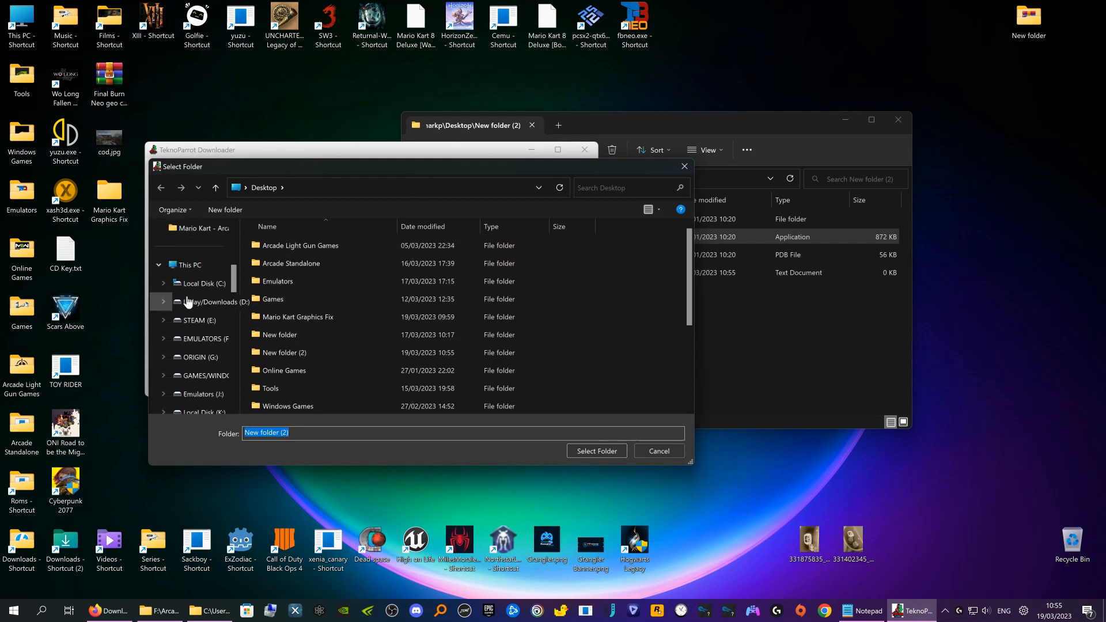
pyautogui.click(199, 340)
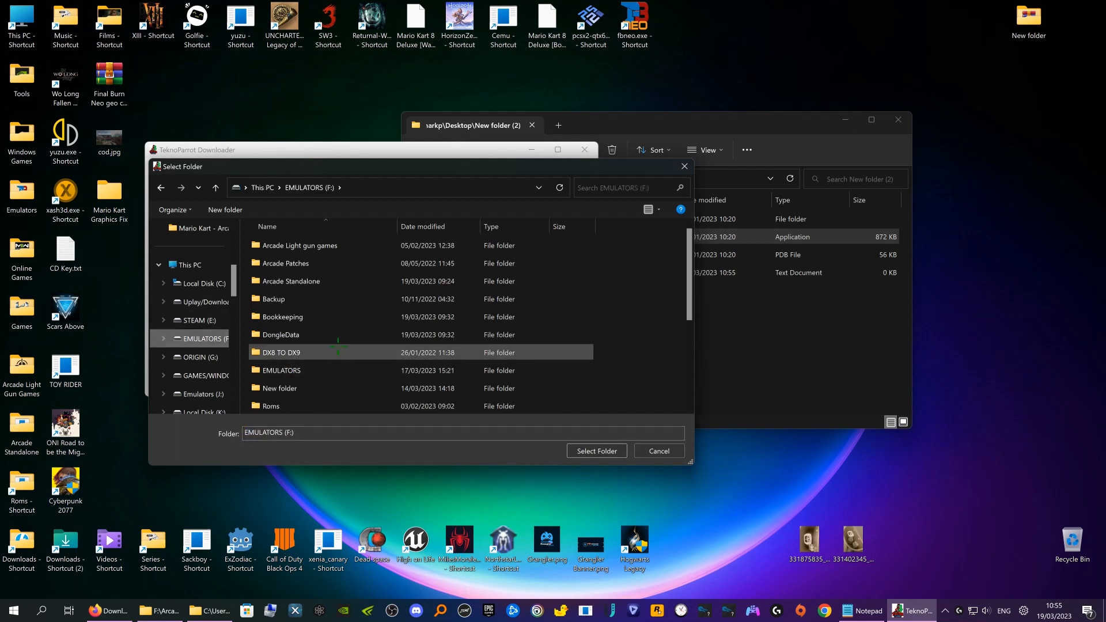
pyautogui.scroll(-1, 329, 323)
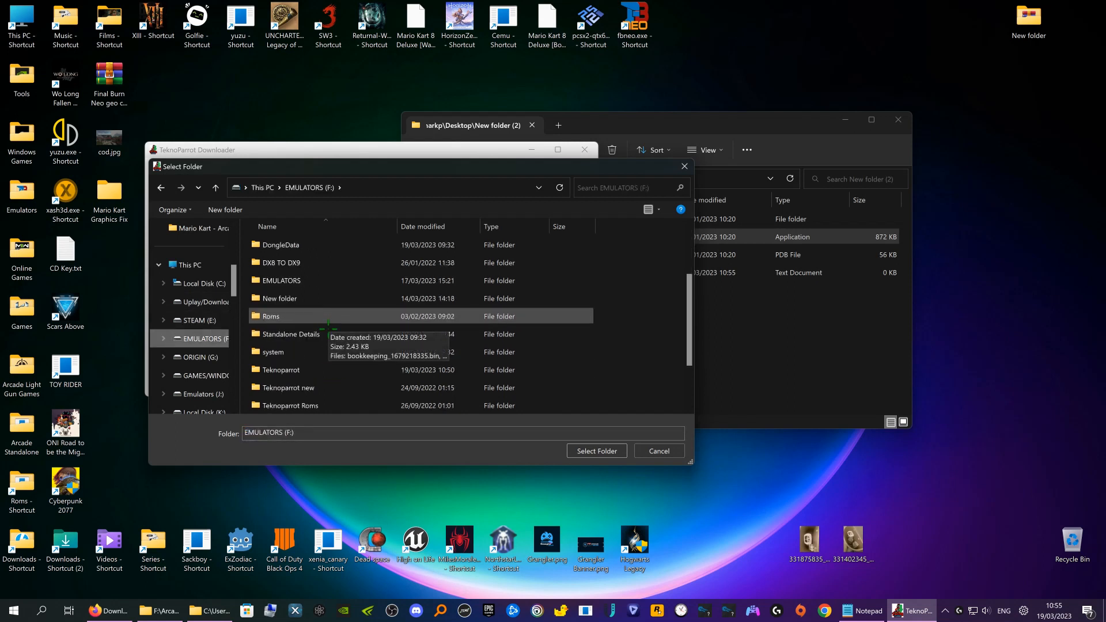
pyautogui.click(315, 373)
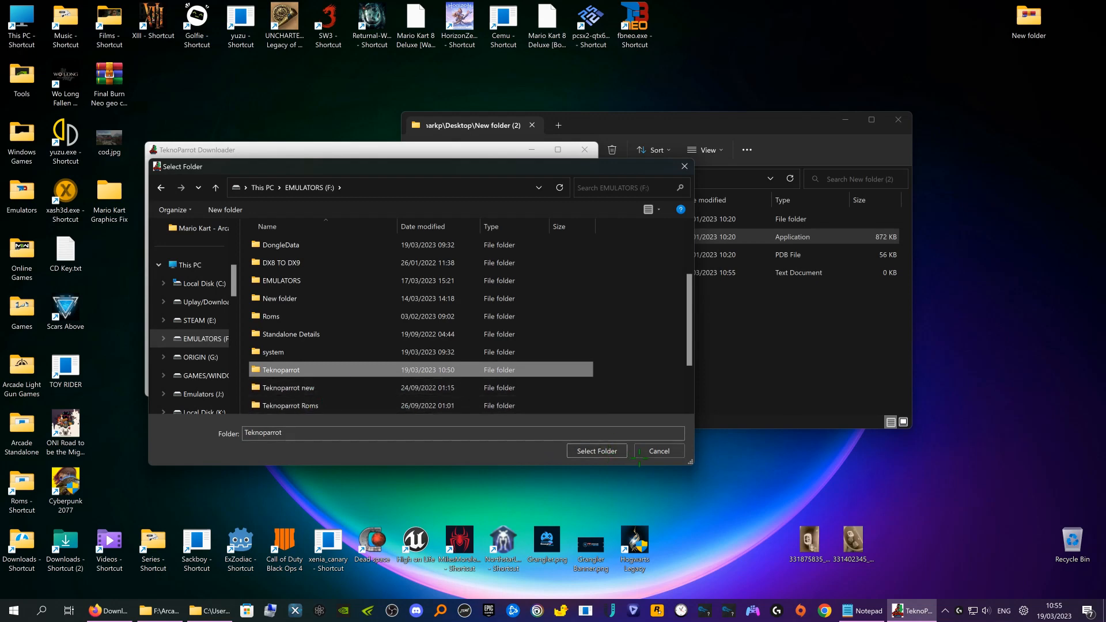
pyautogui.click(587, 453)
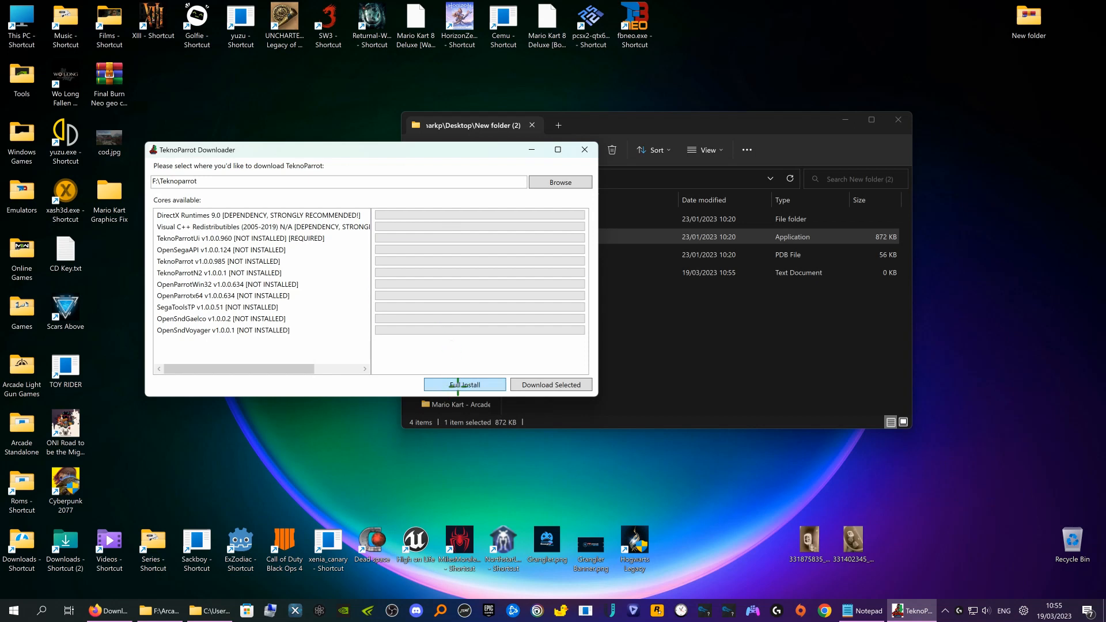
pyautogui.click(458, 385)
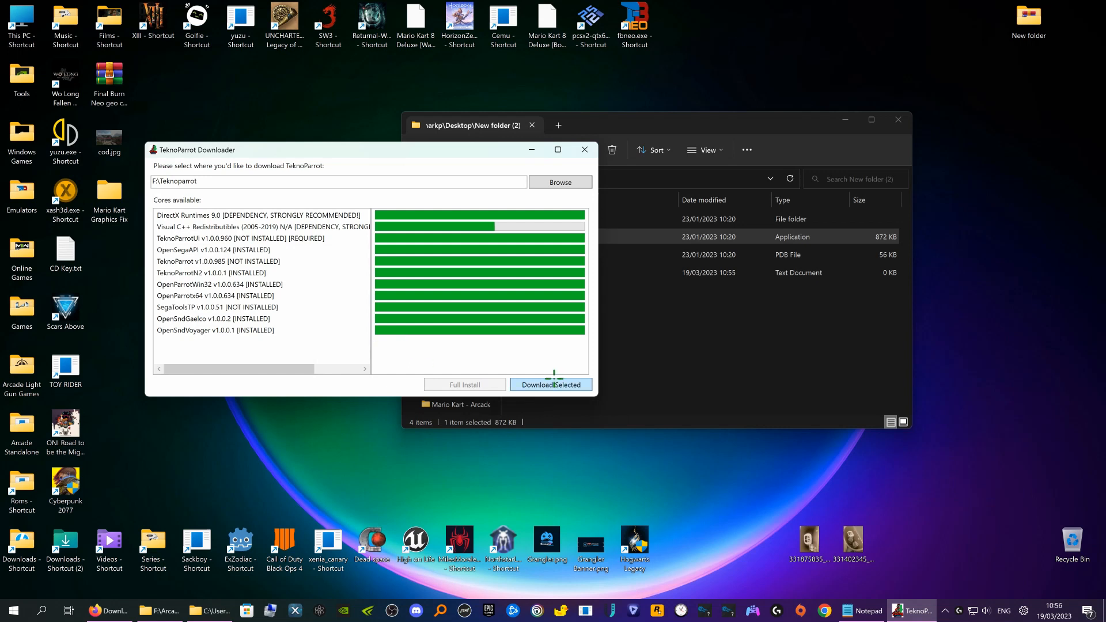
# - Open the F:\Teknoparrot folder in File Explorer and place its window beside the downloader to inspect the installed files
pyautogui.doubleClick(21, 23)
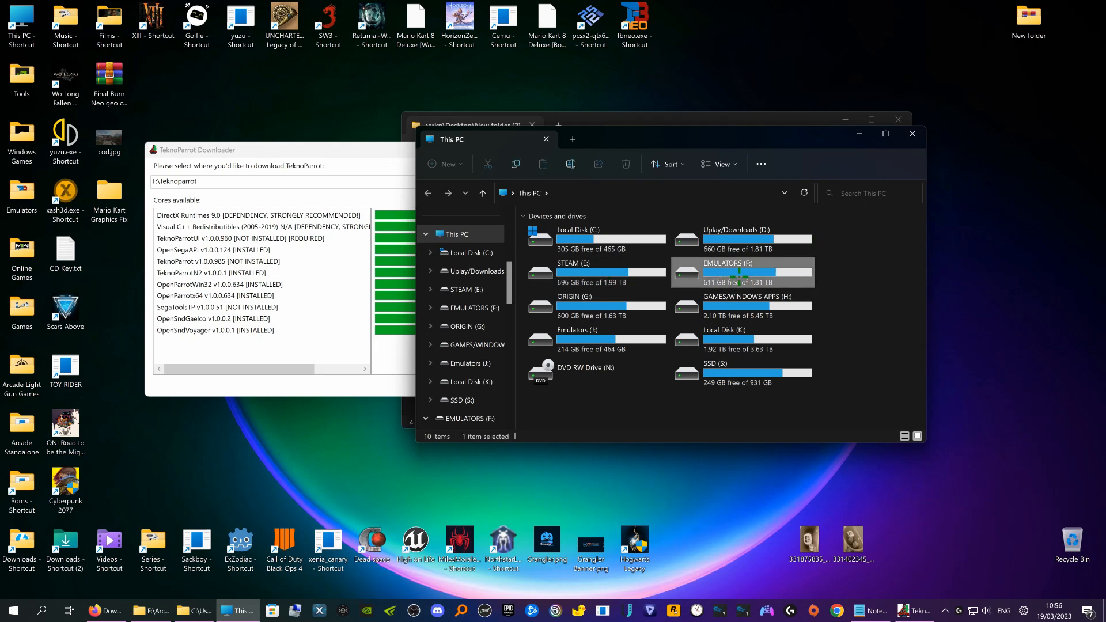
pyautogui.doubleClick(743, 270)
pyautogui.scroll(-2, 681, 337)
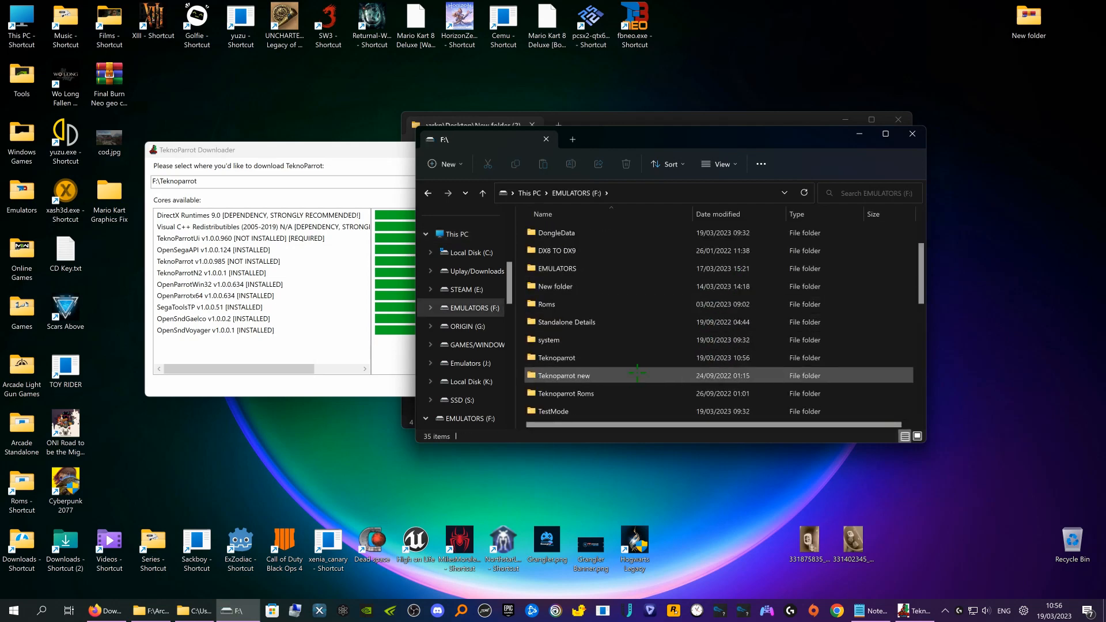
pyautogui.doubleClick(614, 357)
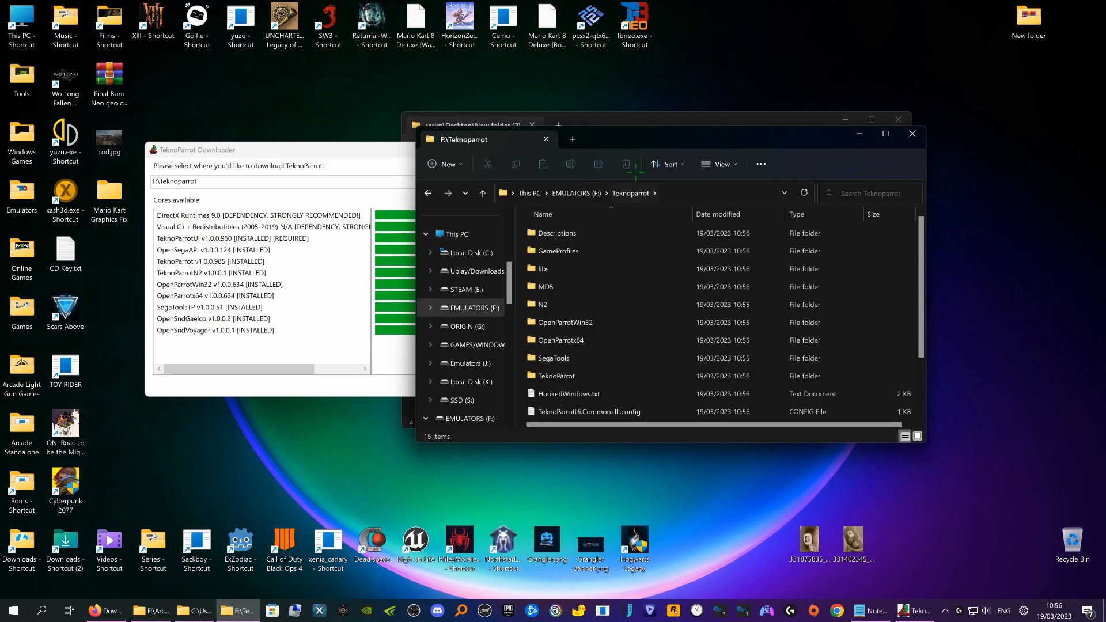
pyautogui.moveTo(633, 139); pyautogui.dragTo(835, 133)
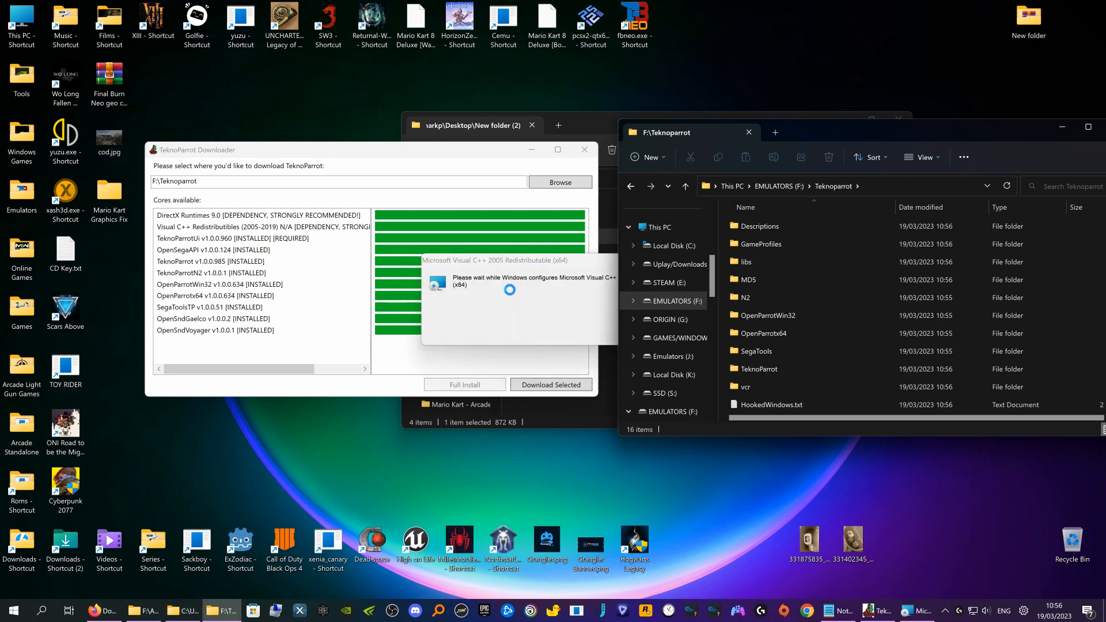
# - Switch to Firefox, log out of the TeknoParrot website and open the account registration page
pyautogui.click(104, 611)
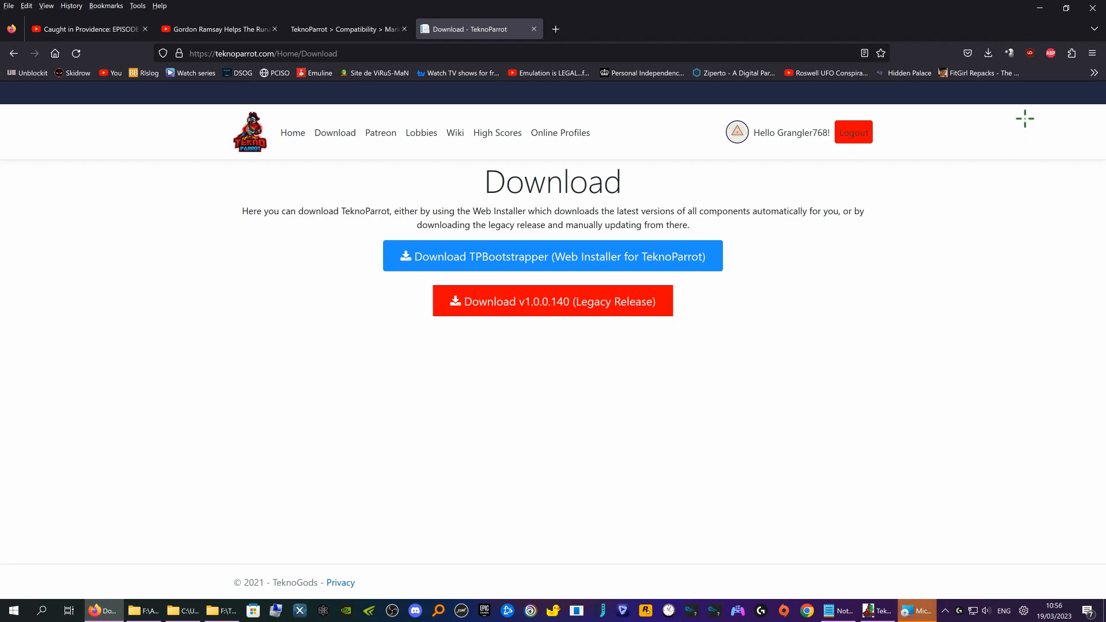
pyautogui.click(851, 139)
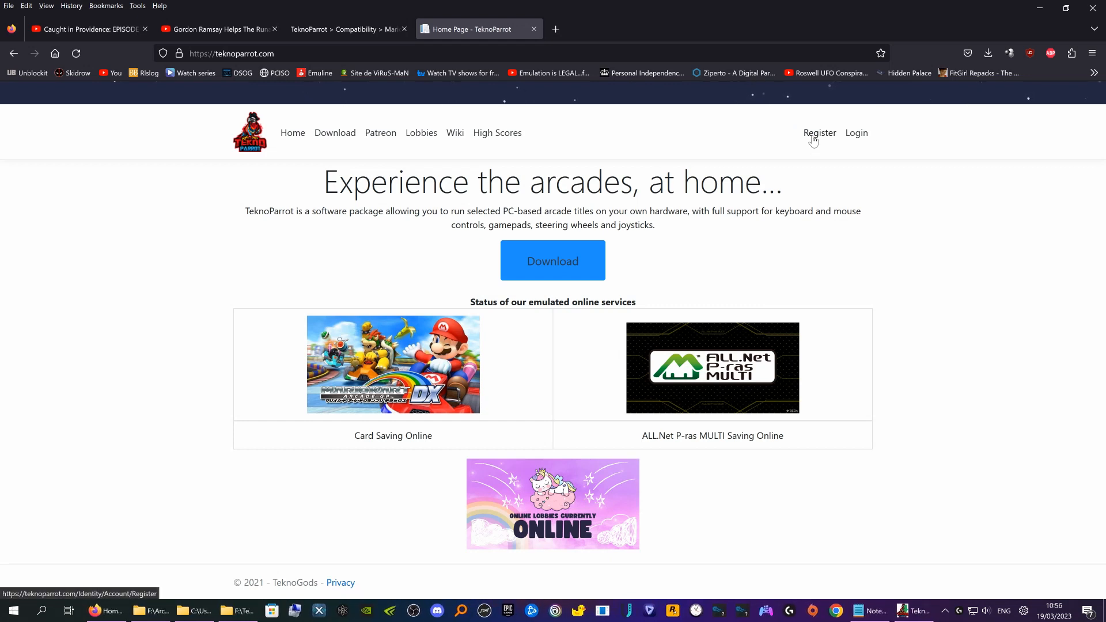
pyautogui.click(813, 138)
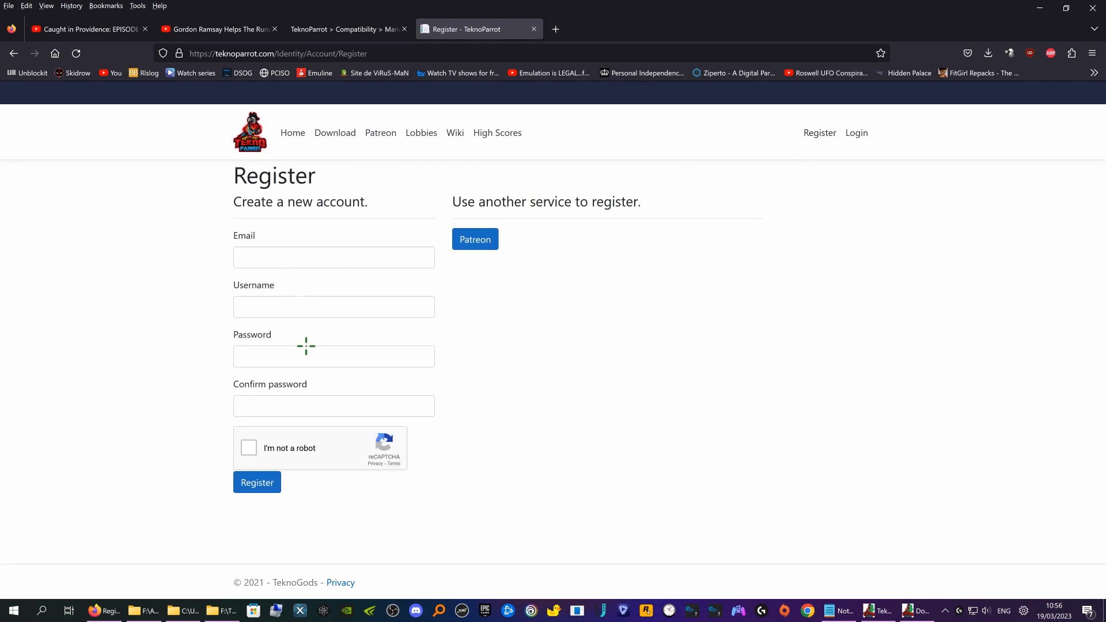
# - Log in to the TeknoParrot website with the saved username and password, using the Remember me option, and close the page
pyautogui.click(857, 133)
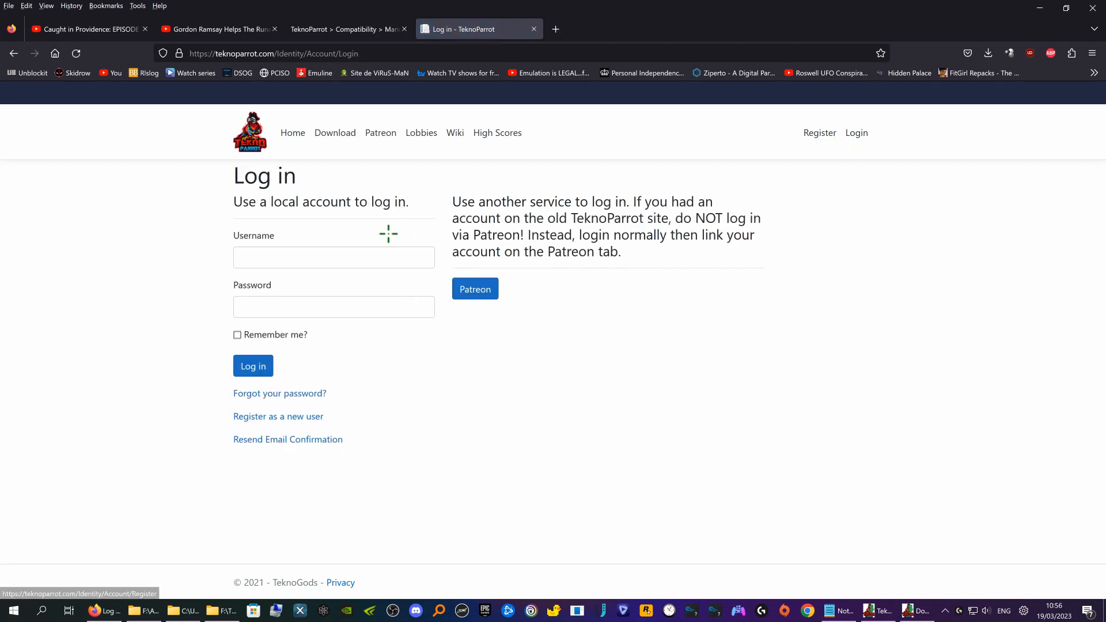
pyautogui.click(328, 257)
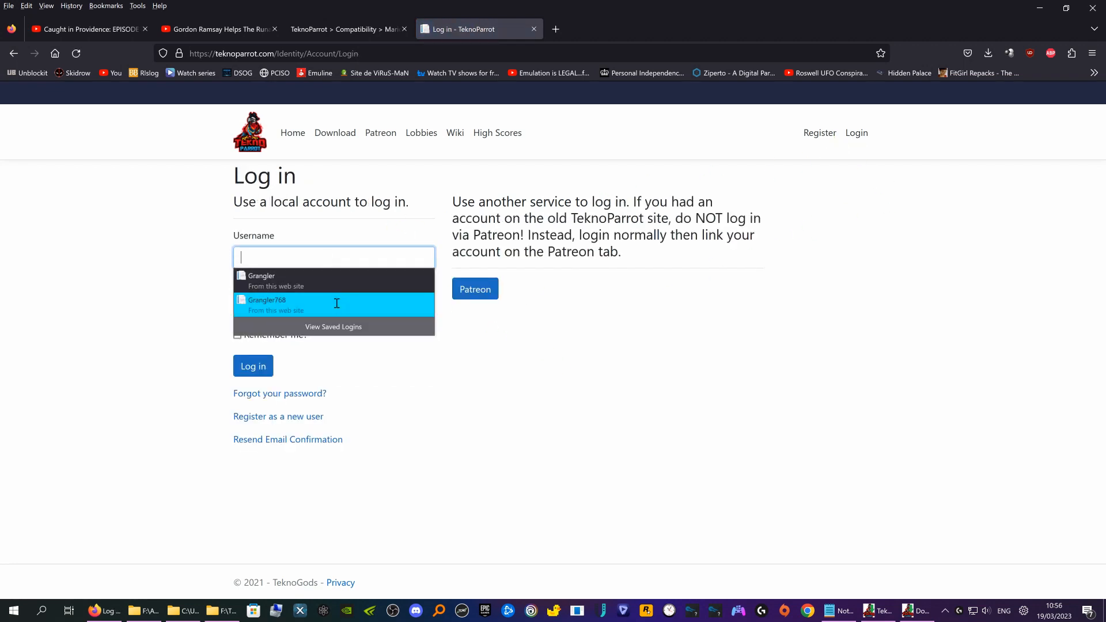
pyautogui.click(276, 303)
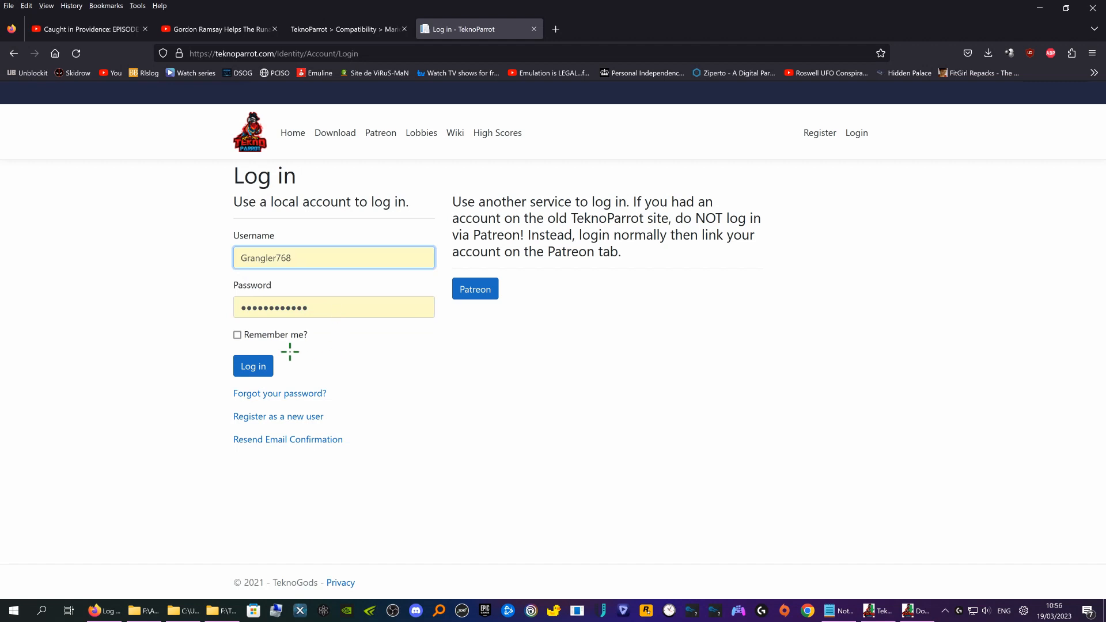
pyautogui.click(241, 336)
pyautogui.click(253, 369)
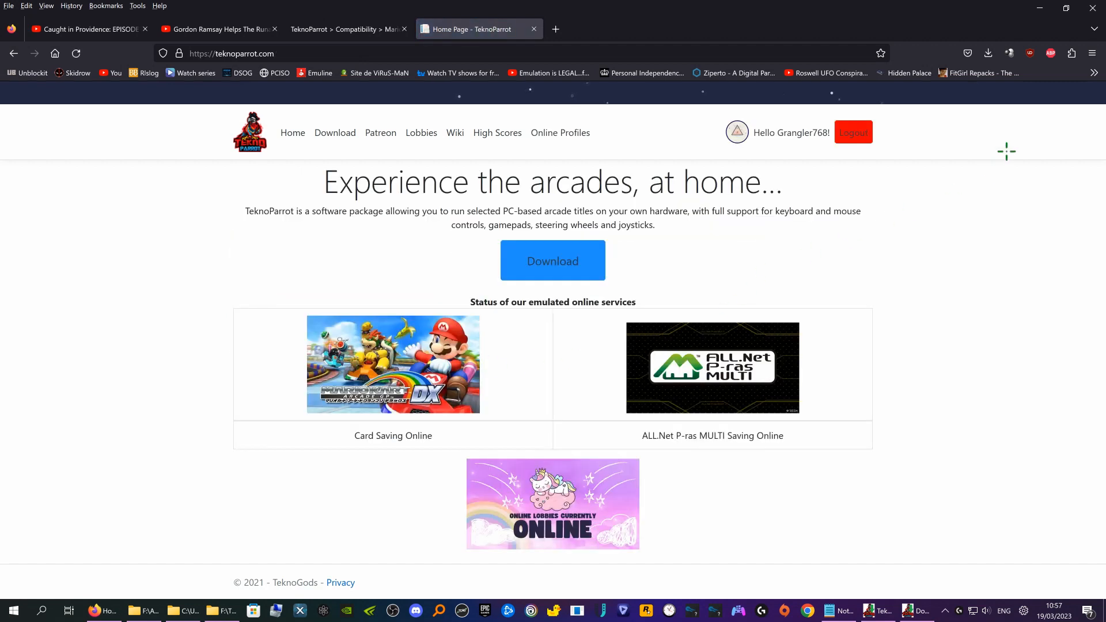
pyautogui.click(534, 29)
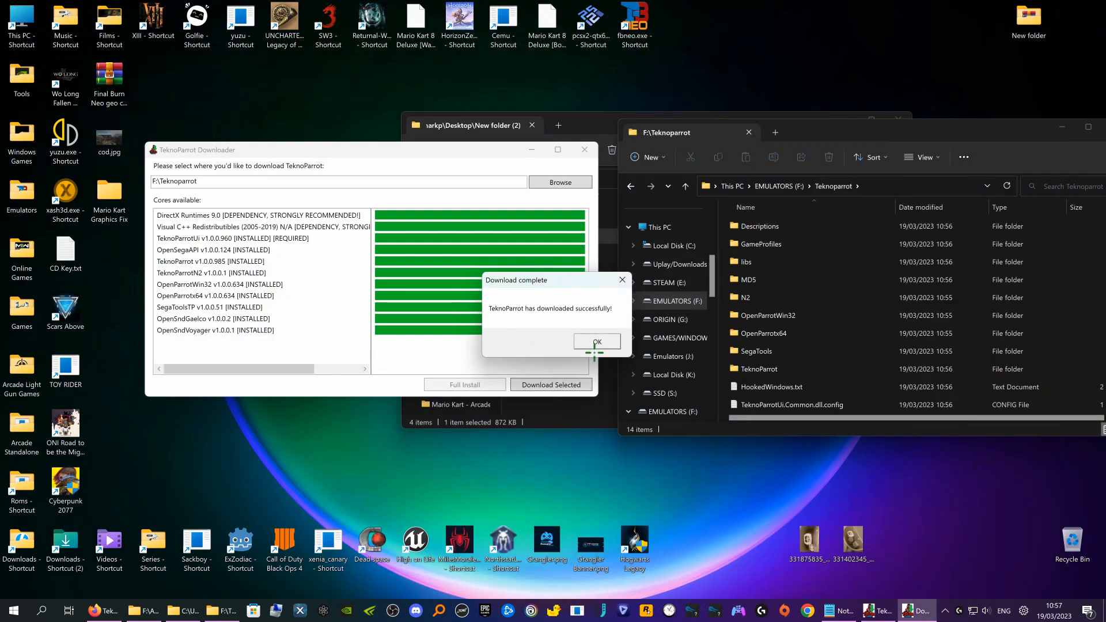
# - Acknowledge the completed download and the first-run notice, and decline adding a game so TeknoParrot UI opens
pyautogui.click(598, 343)
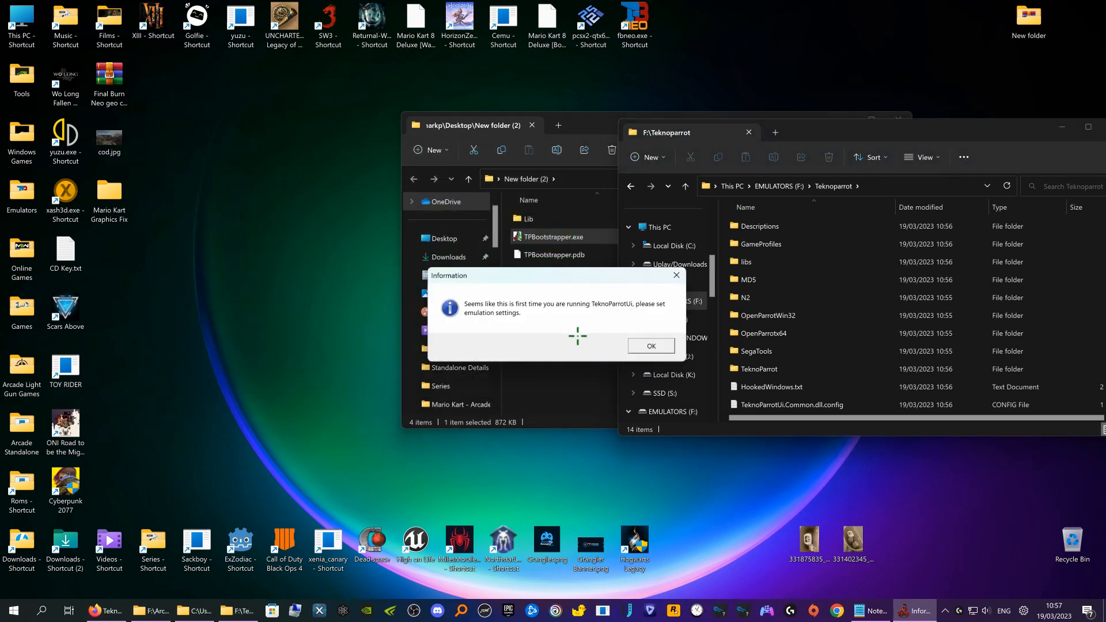
pyautogui.click(652, 346)
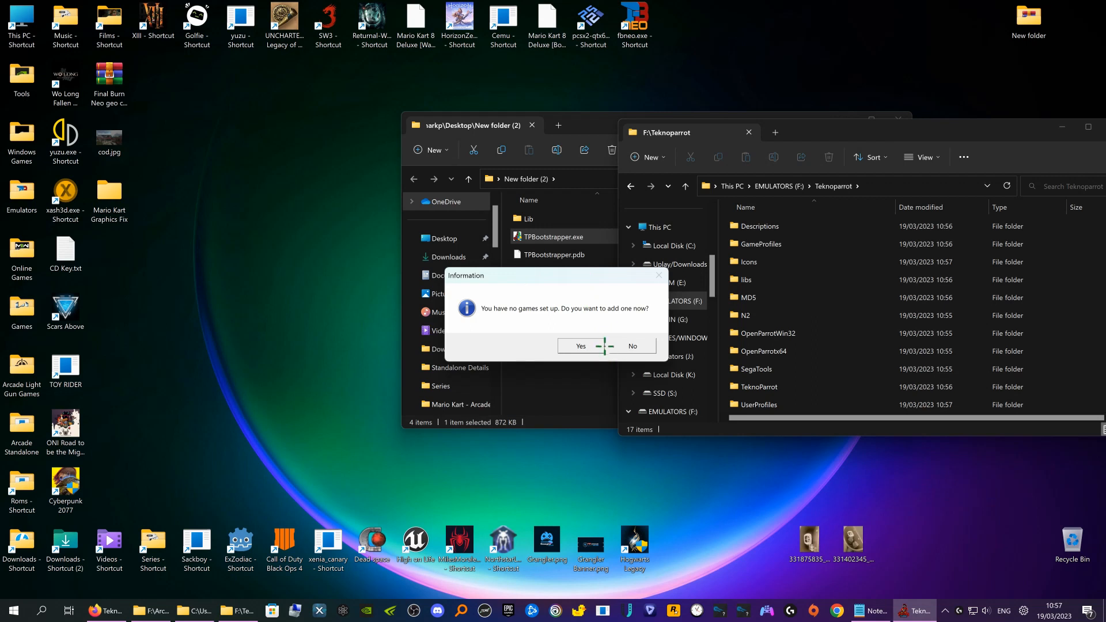
pyautogui.click(635, 346)
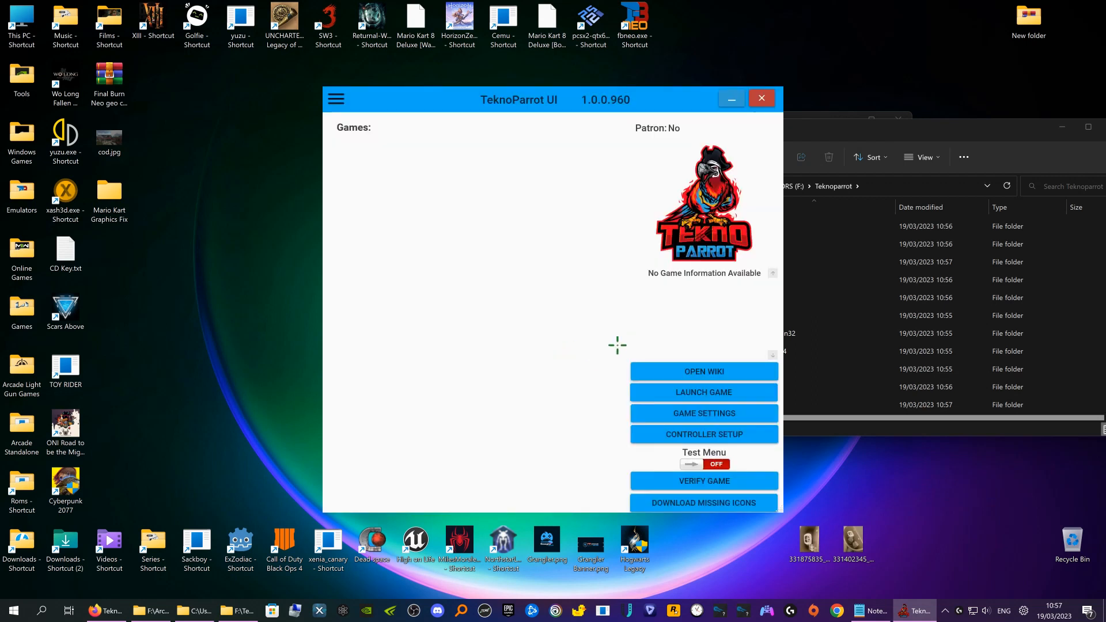
pyautogui.moveTo(893, 126); pyautogui.dragTo(733, 182)
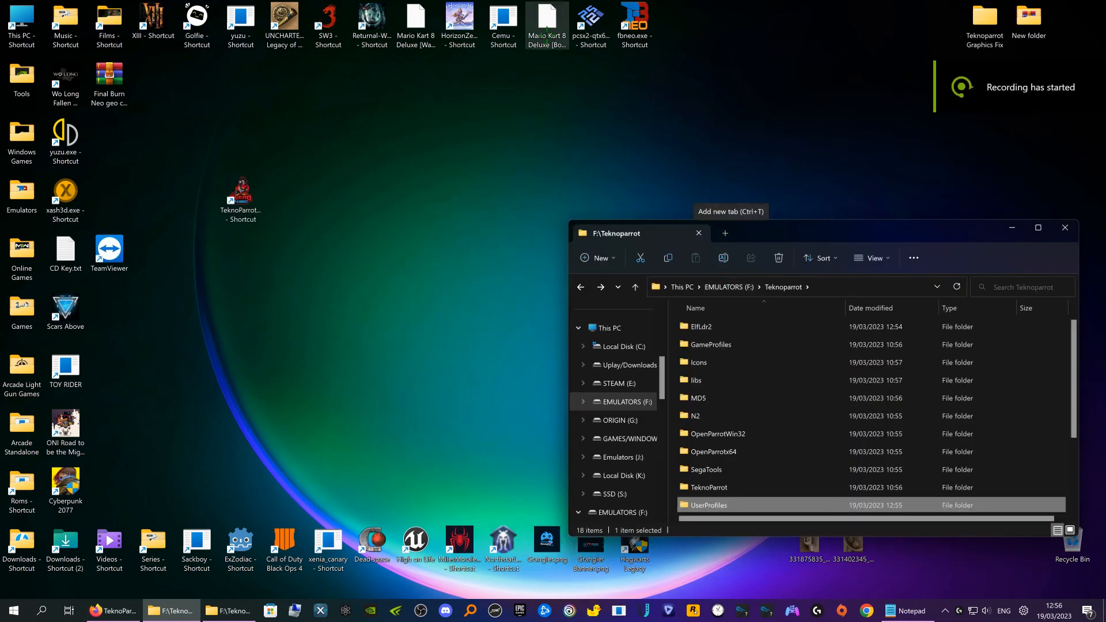
pyautogui.click(788, 143)
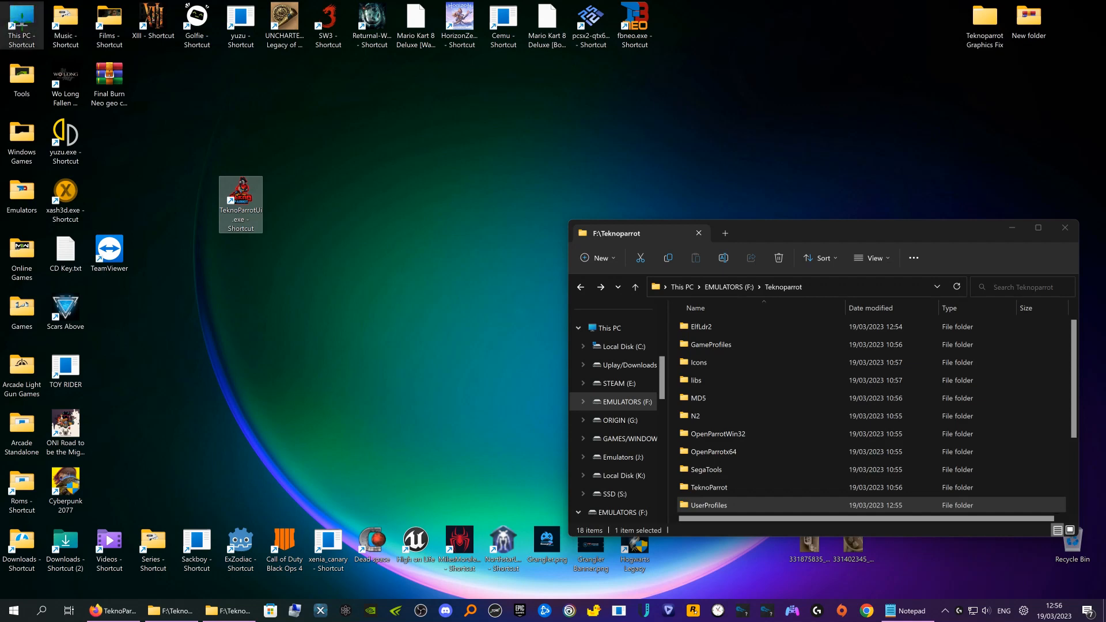
# - Open C:\Windows and the desktop folder Teknoparrot Graphics Fix in two separate File Explorer windows placed side by side
pyautogui.doubleClick(20, 24)
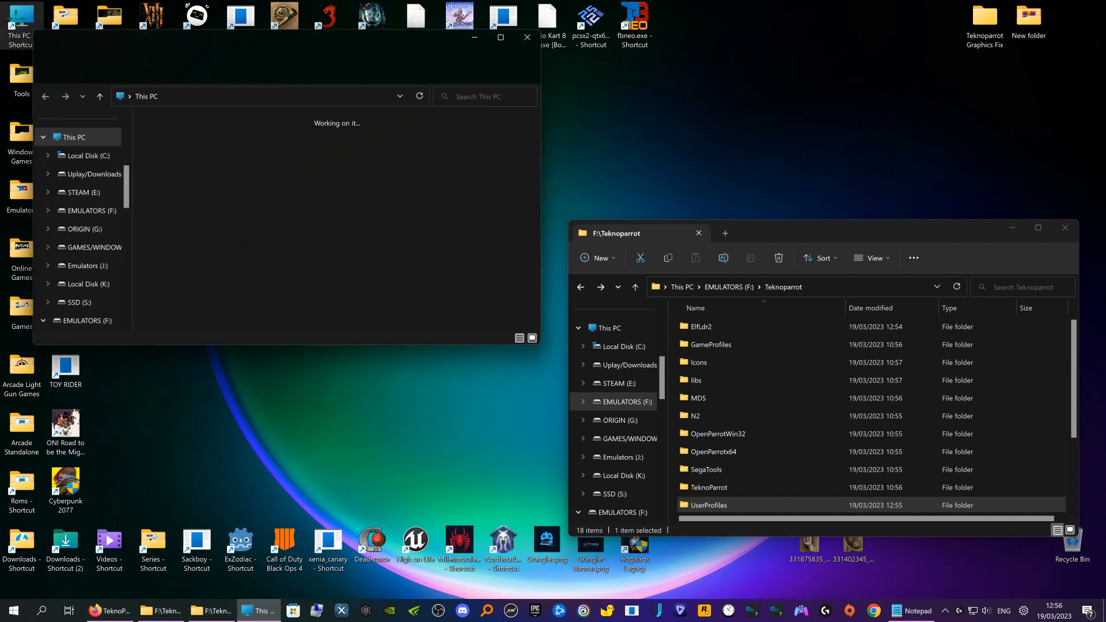
pyautogui.click(985, 22)
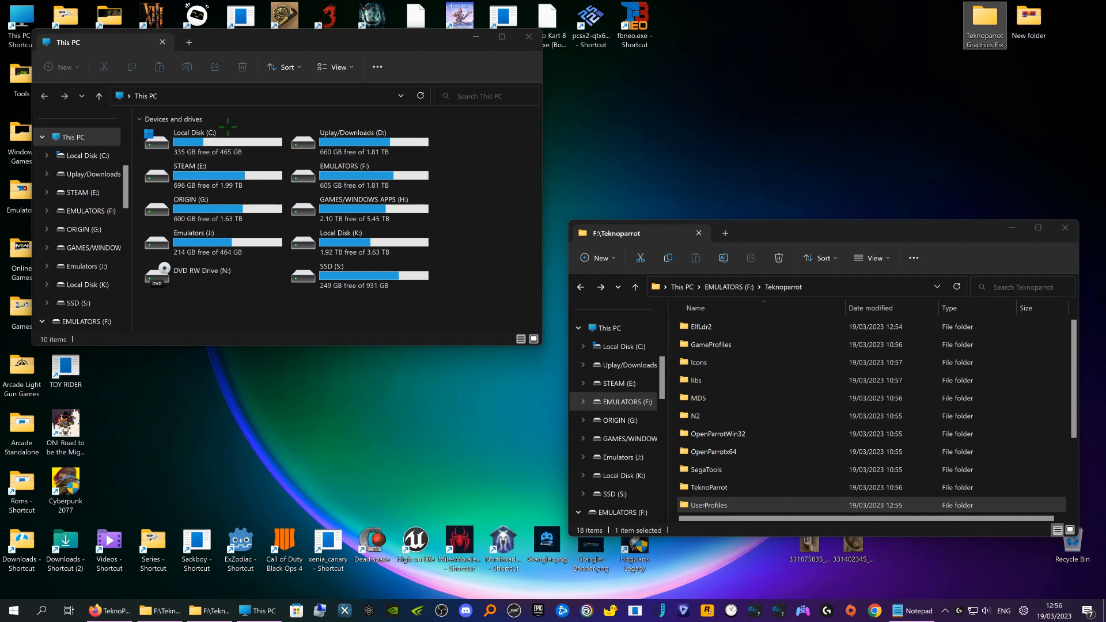
pyautogui.doubleClick(213, 135)
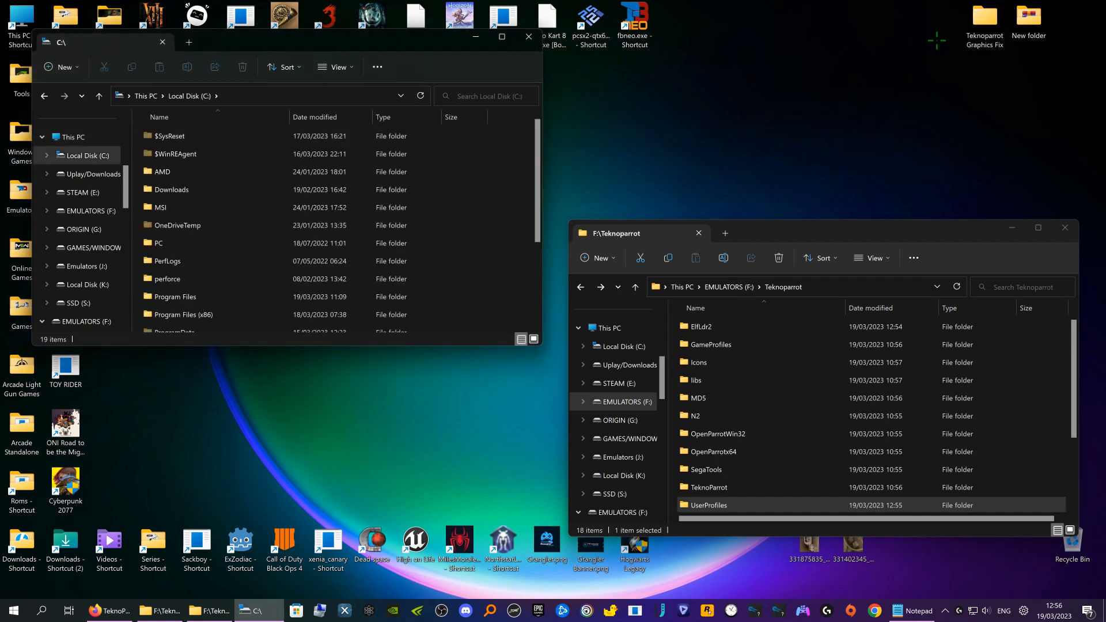
pyautogui.click(983, 32)
pyautogui.doubleClick(983, 32)
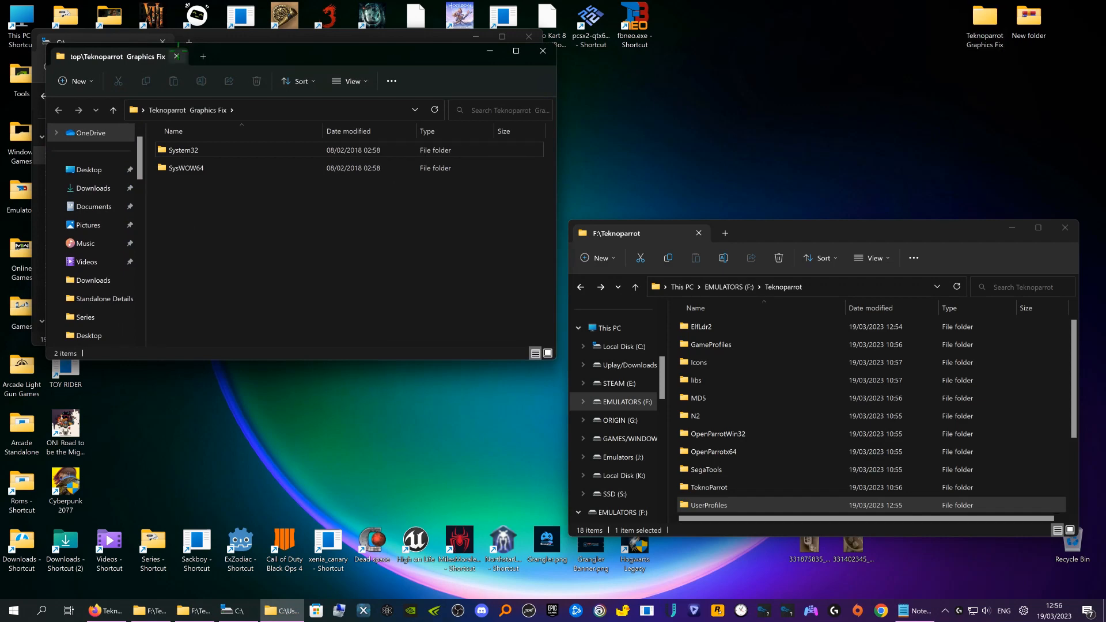
pyautogui.moveTo(229, 50); pyautogui.dragTo(810, 78)
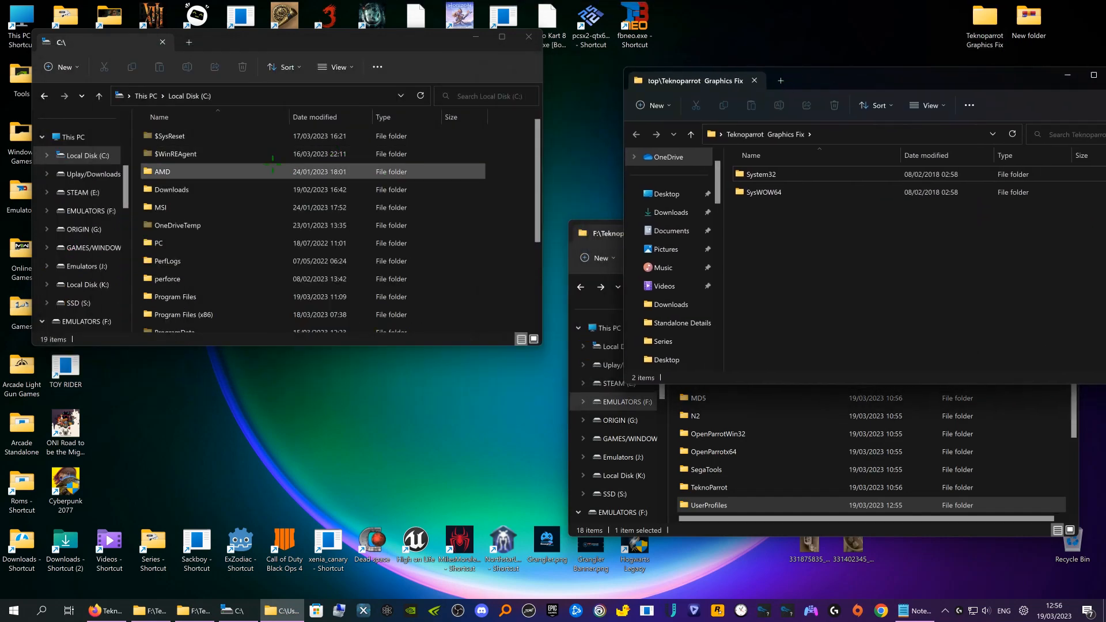
pyautogui.scroll(-2, 256, 225)
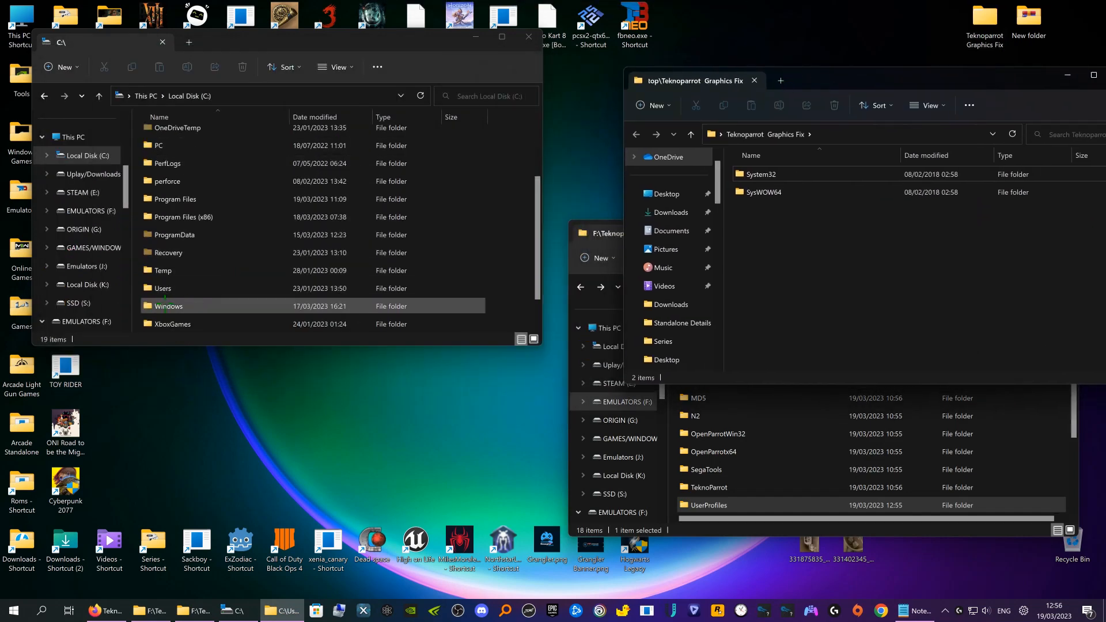
pyautogui.doubleClick(172, 306)
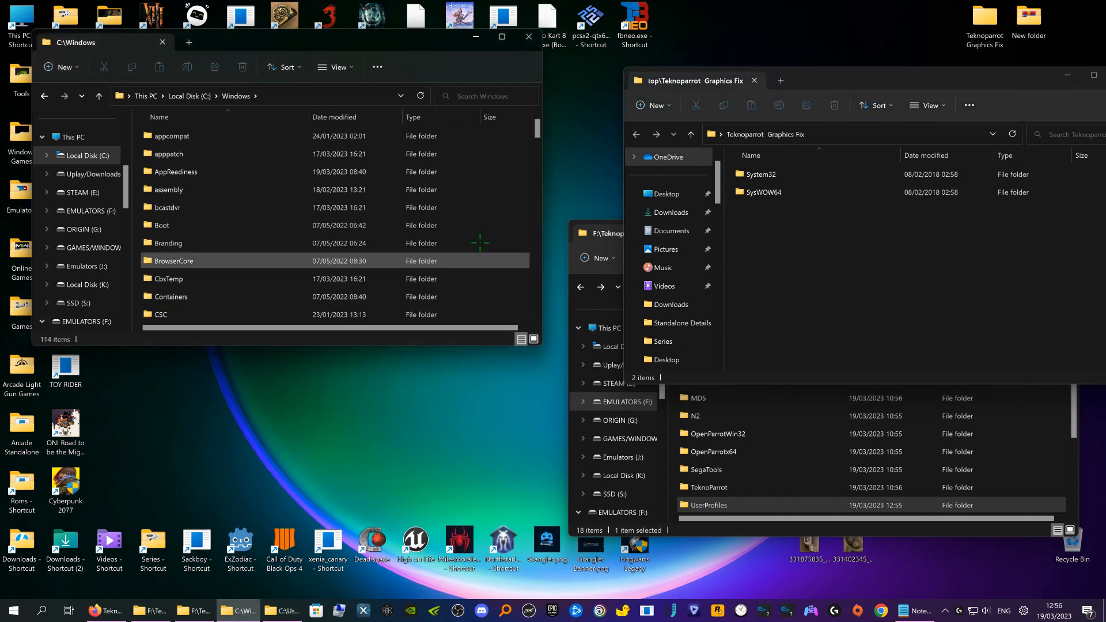
# - Move the System32 and SysWOW64 fix folders into C:\Windows, skip the files with the same names, and close both folder windows
pyautogui.click(767, 217)
pyautogui.moveTo(767, 217); pyautogui.dragTo(134, 217)
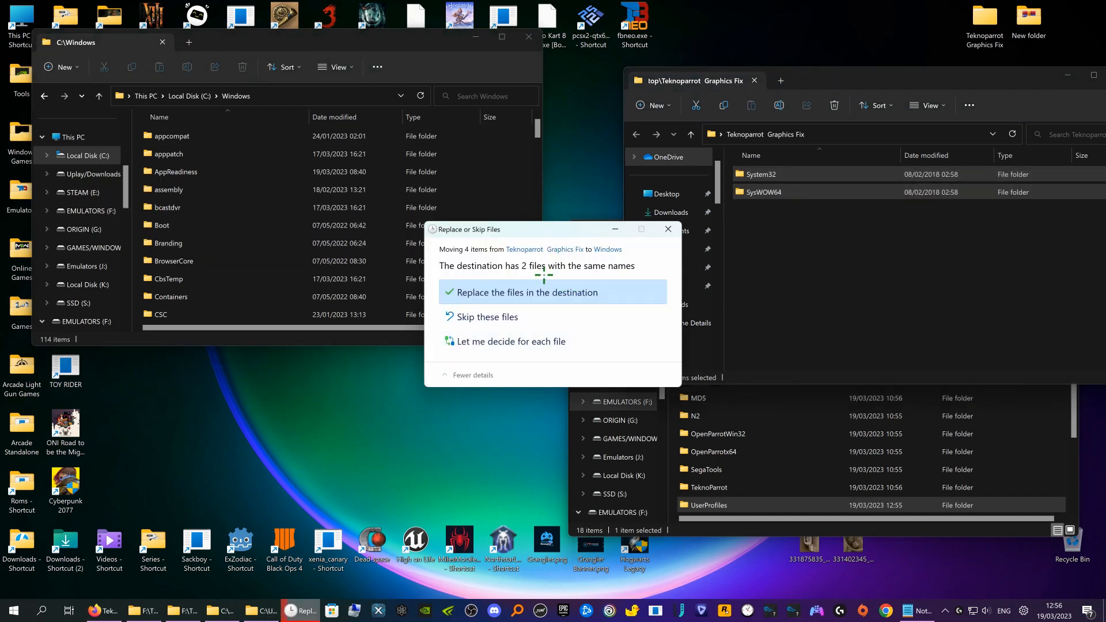
pyautogui.click(501, 317)
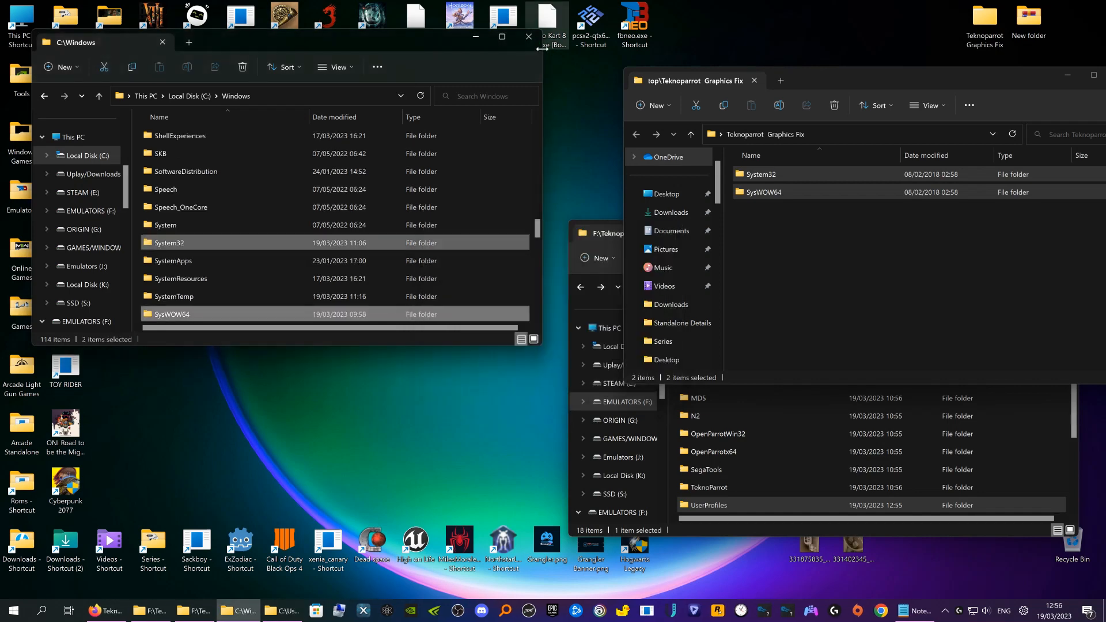
pyautogui.click(529, 37)
pyautogui.moveTo(991, 78); pyautogui.dragTo(811, 101)
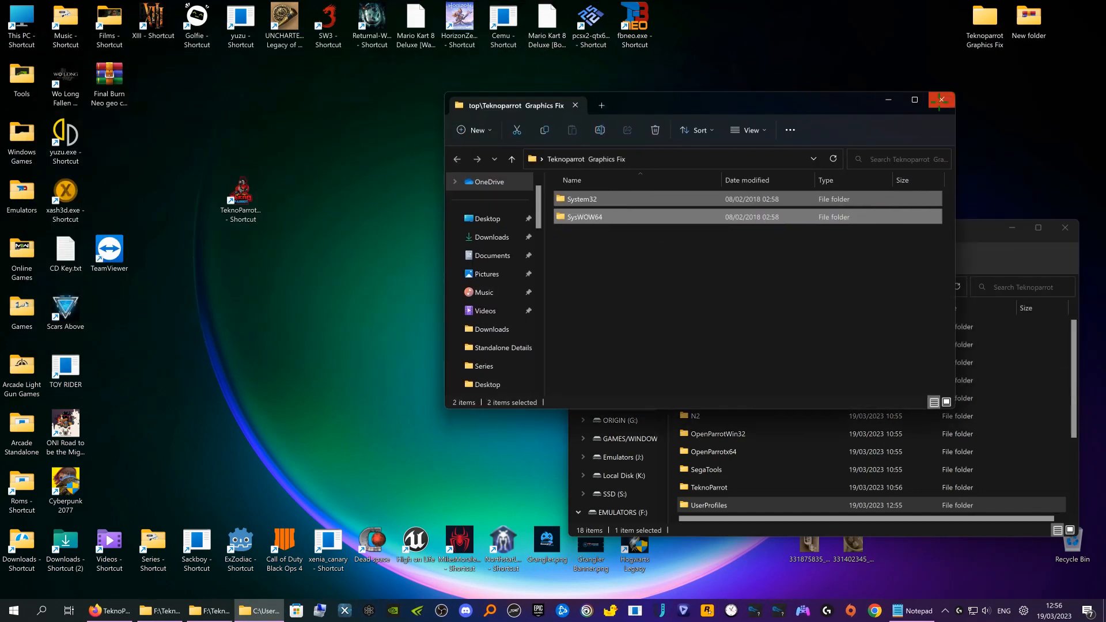
pyautogui.click(942, 100)
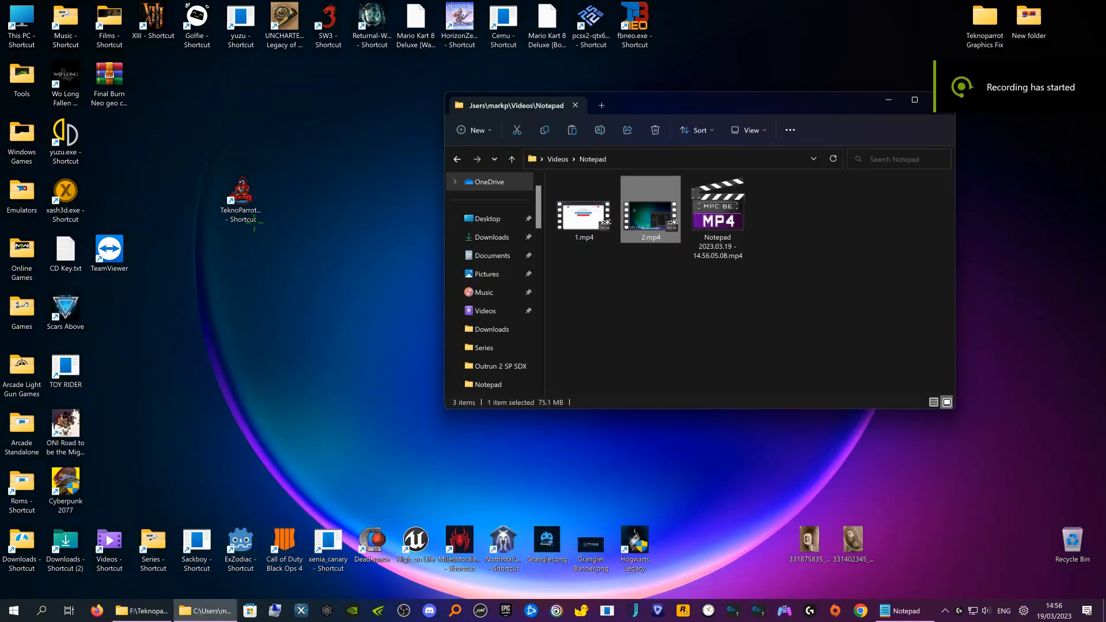
# - Minimize the open folder window, start TeknoParrot UI from its desktop shortcut and agree to add a game
pyautogui.click(241, 199)
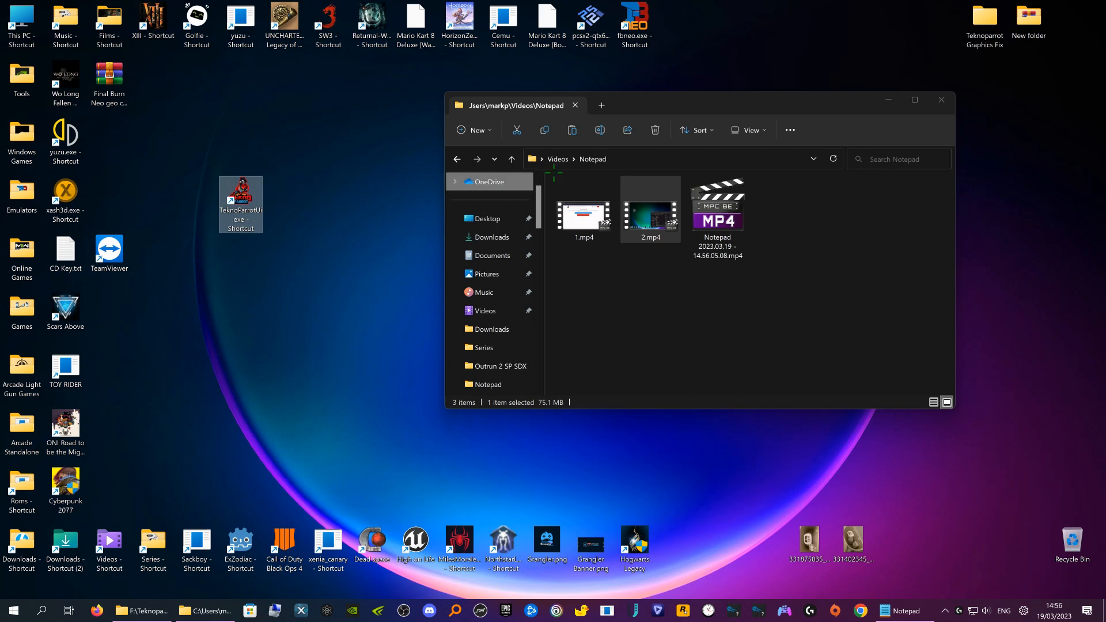
pyautogui.click(888, 101)
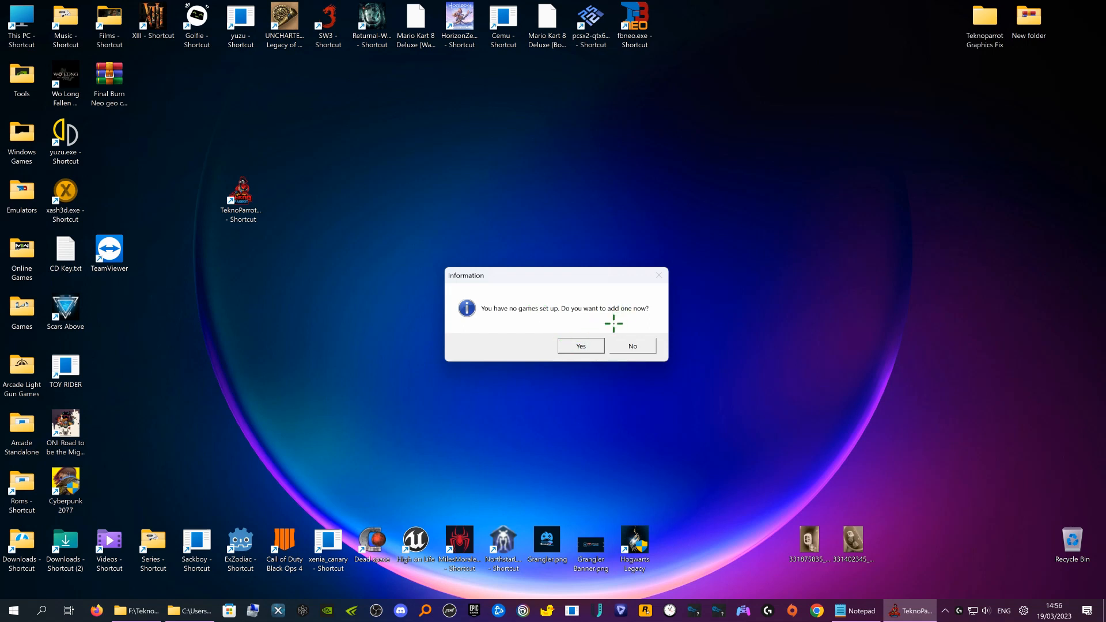
pyautogui.click(582, 344)
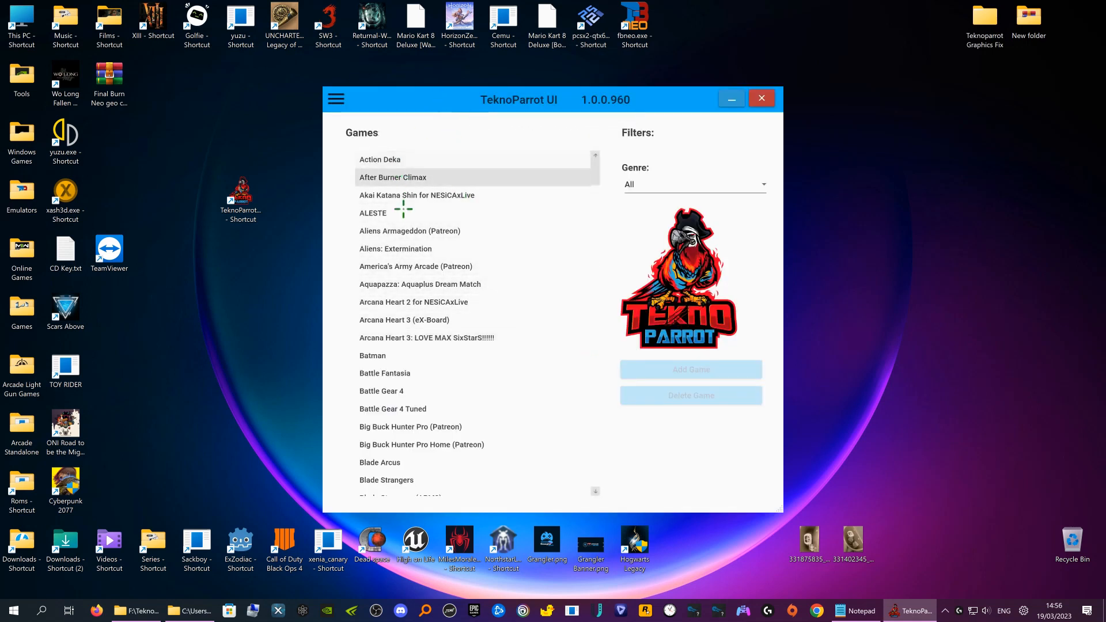
# - Find OutRun 2 SP SDX in the list of supported games and add it to the library
pyautogui.scroll(-8, 443, 247)
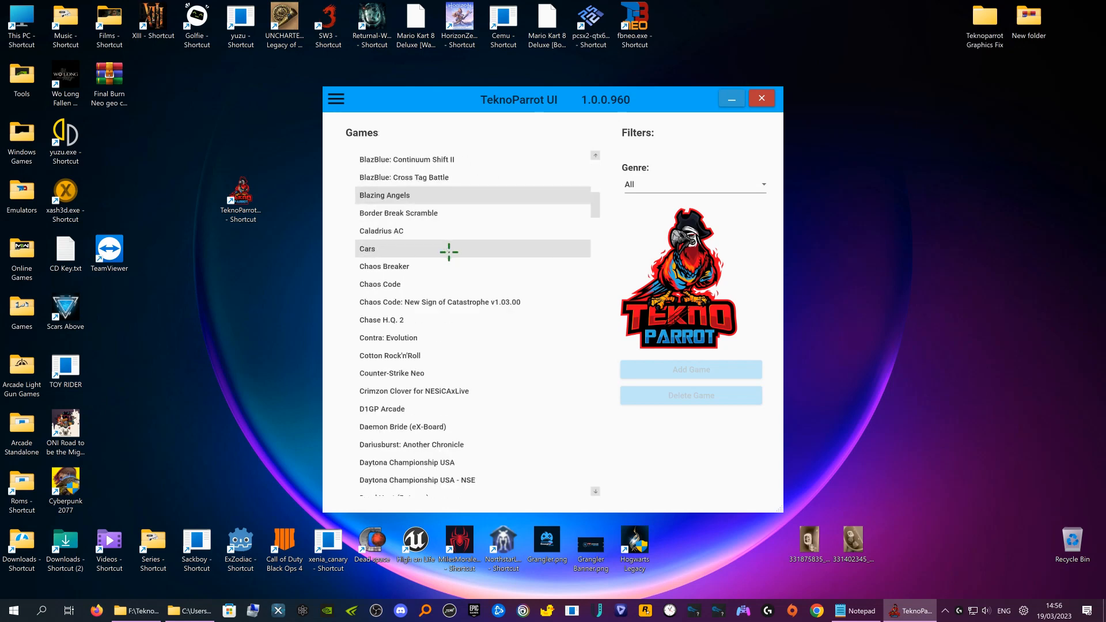
pyautogui.scroll(-20, 449, 252)
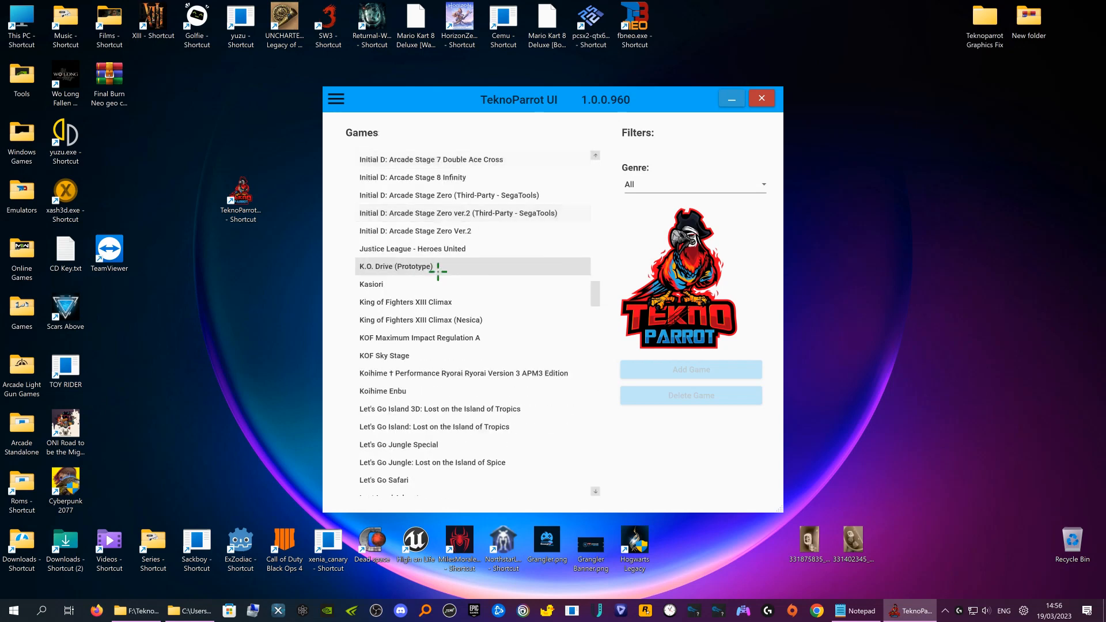
pyautogui.scroll(-4, 416, 260)
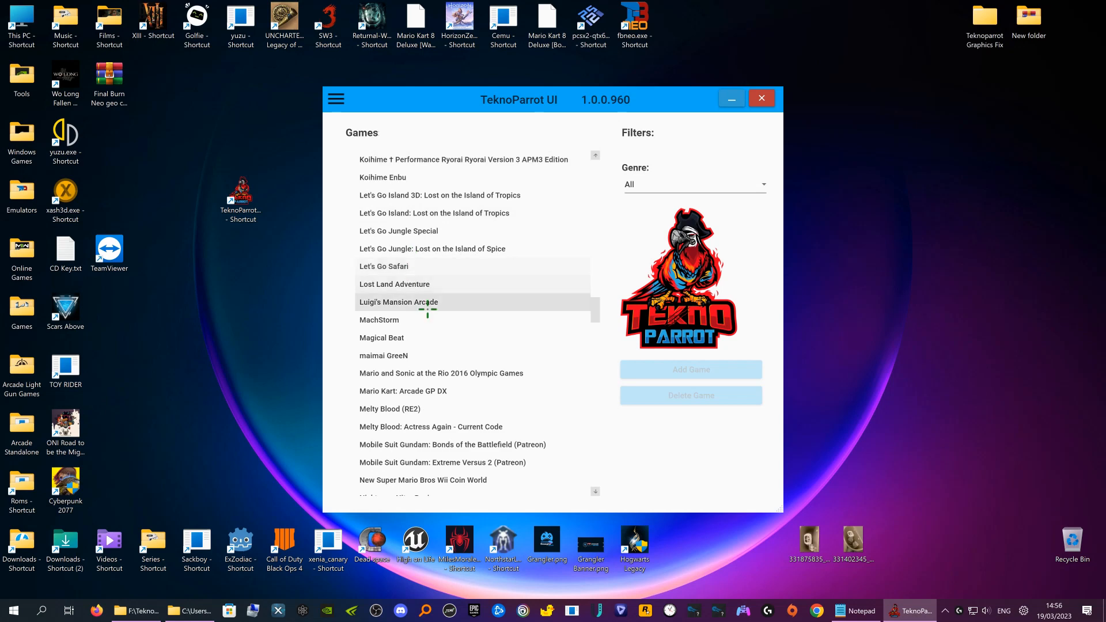
pyautogui.scroll(-4, 426, 330)
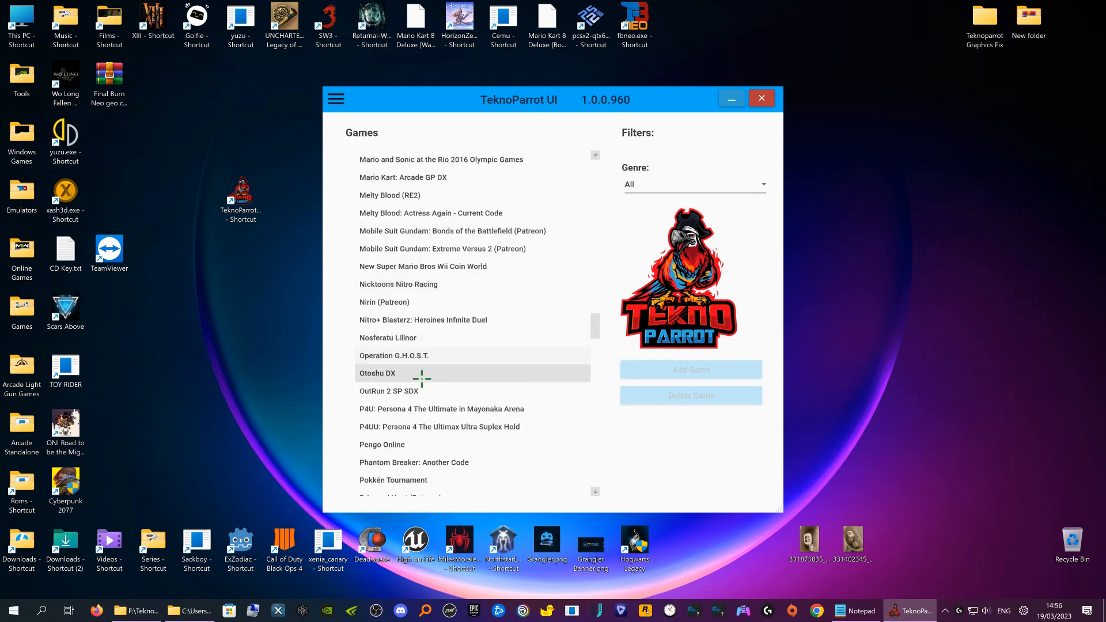
pyautogui.click(418, 387)
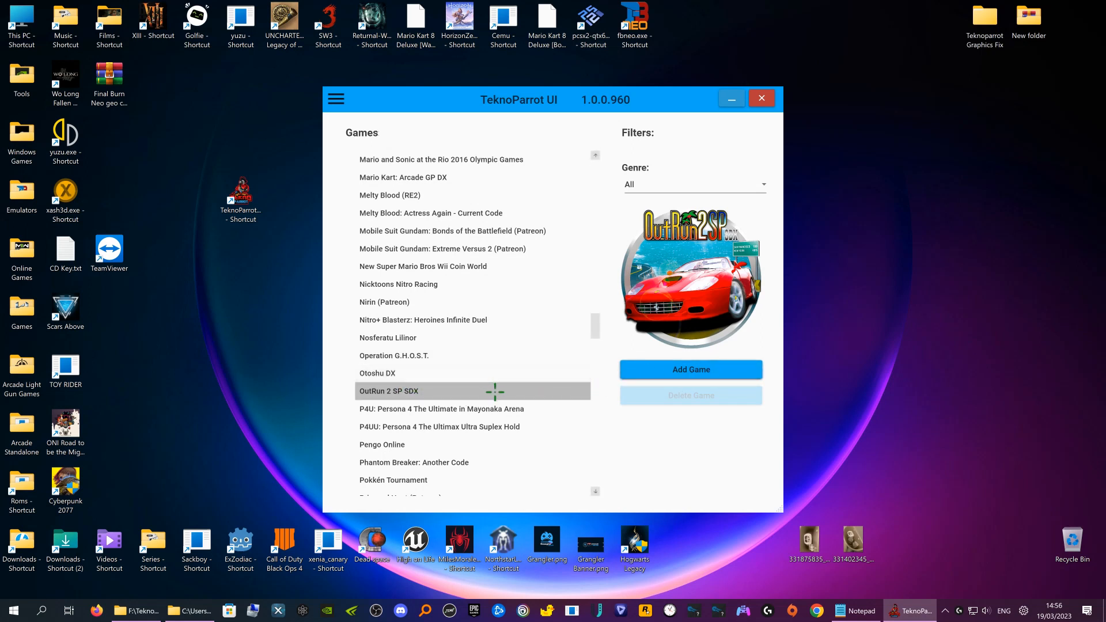
pyautogui.click(685, 379)
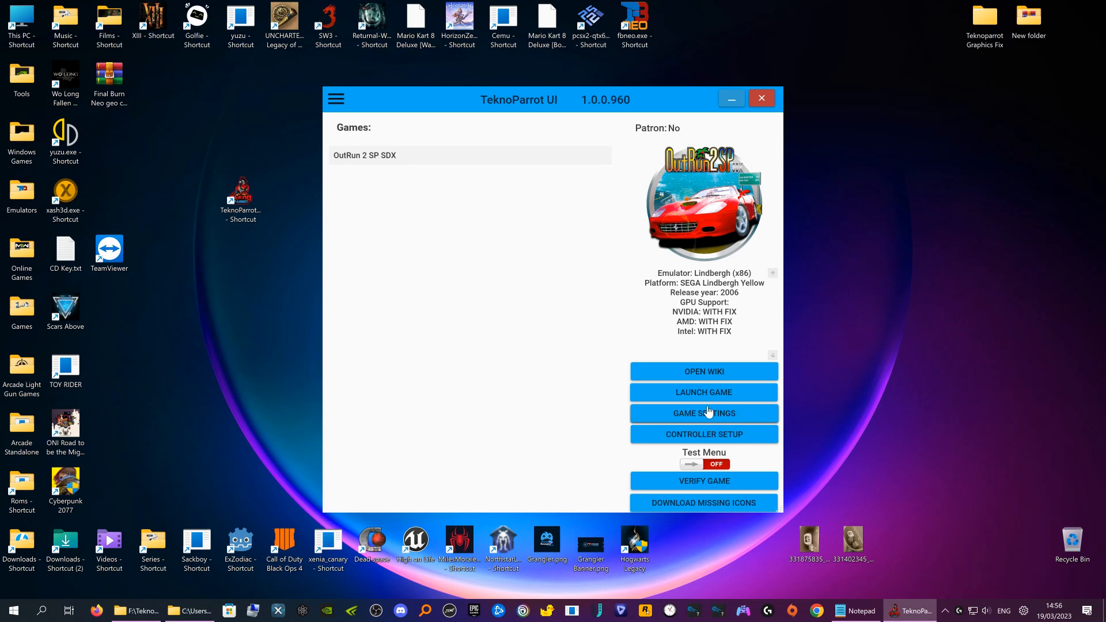
# - In the OutRun 2 SP SDX game settings, set the game executable to Jennifer_VGA in F:\Teknoparrot Roms\Outrun 2 SP SDX\Jennifer
pyautogui.click(714, 413)
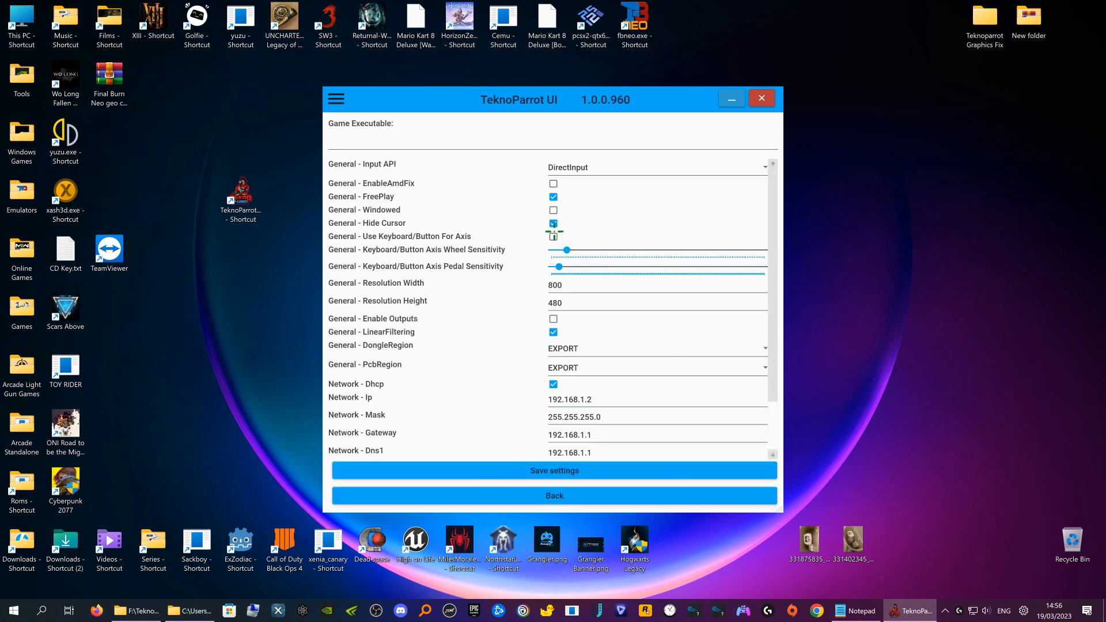
pyautogui.click(503, 144)
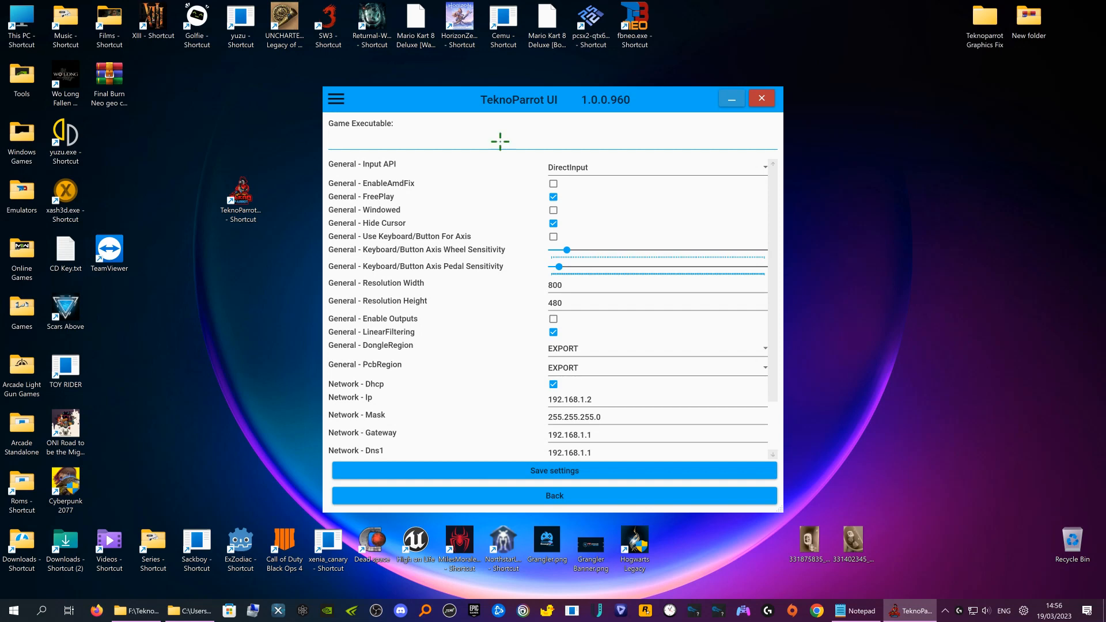
pyautogui.doubleClick(500, 142)
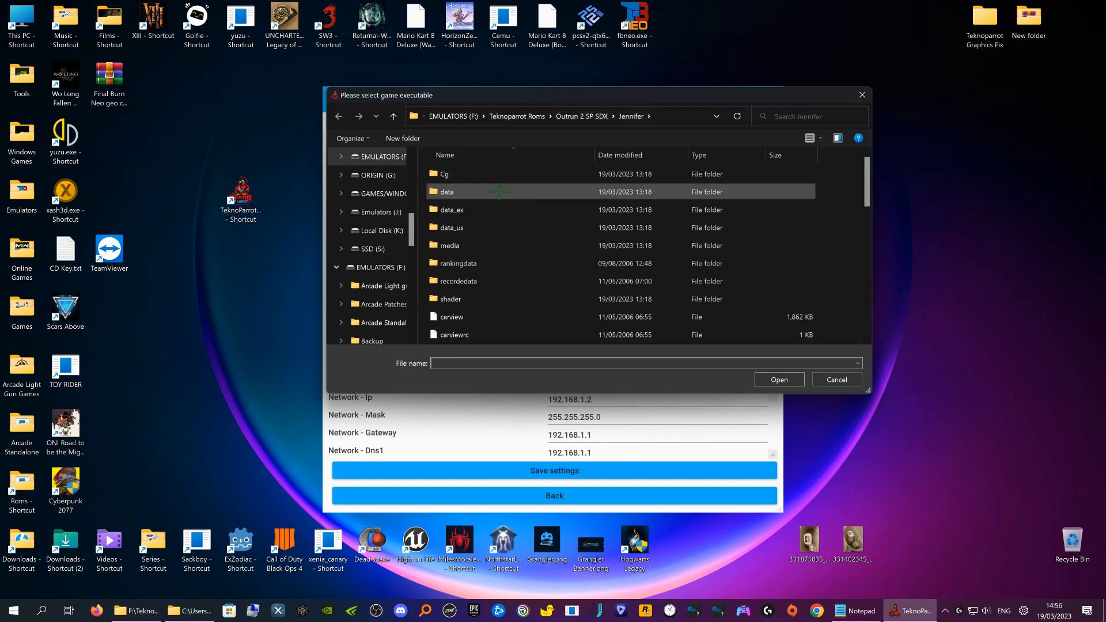
pyautogui.scroll(-3, 498, 199)
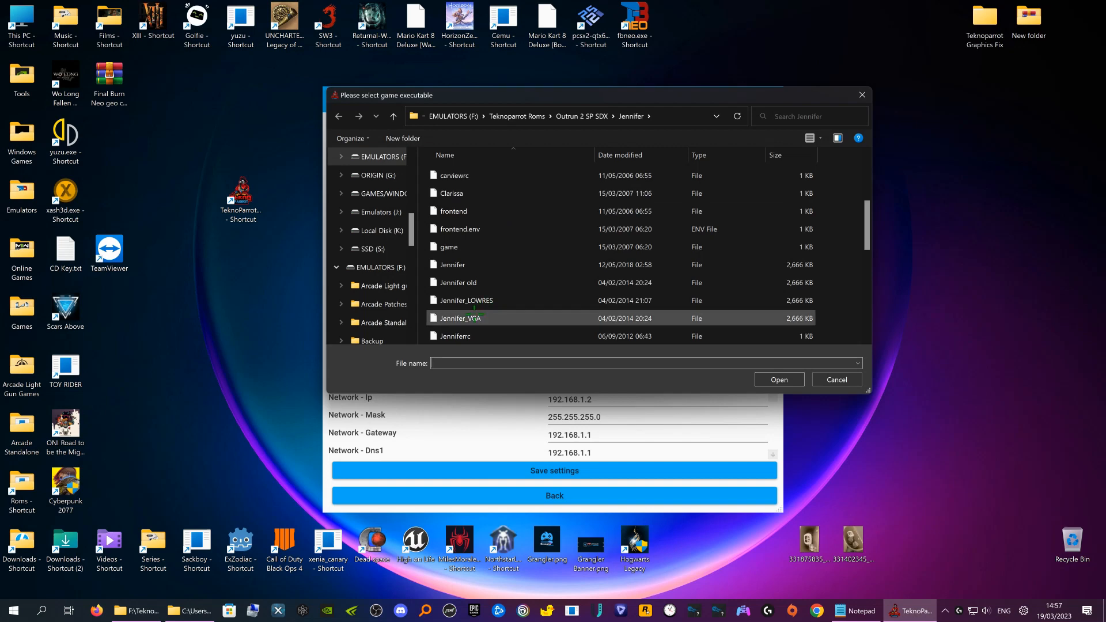
pyautogui.click(443, 319)
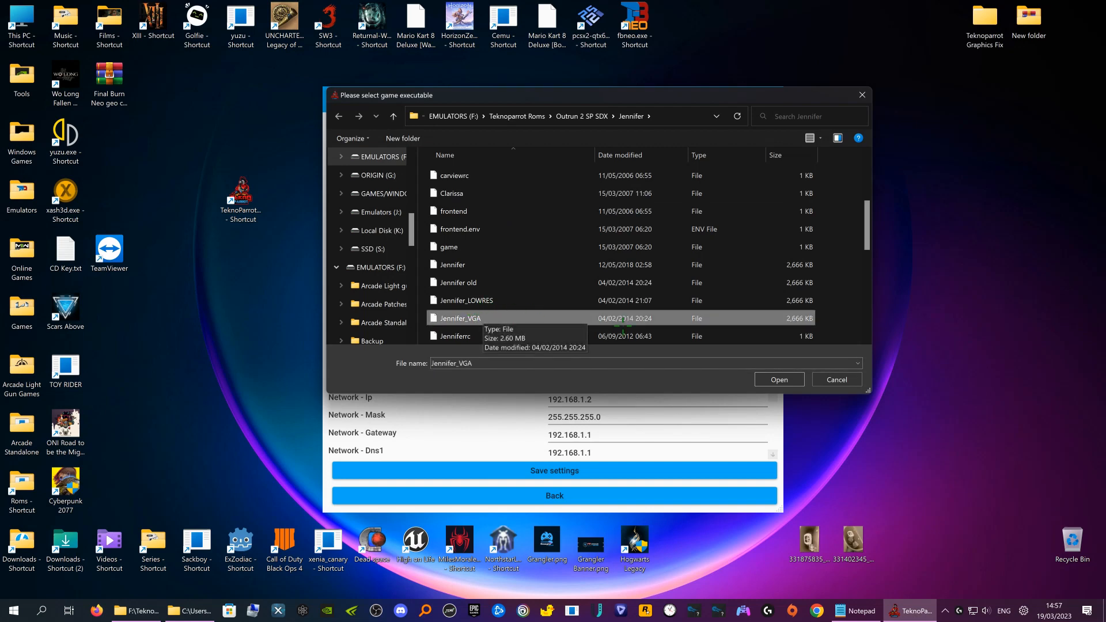
pyautogui.click(776, 380)
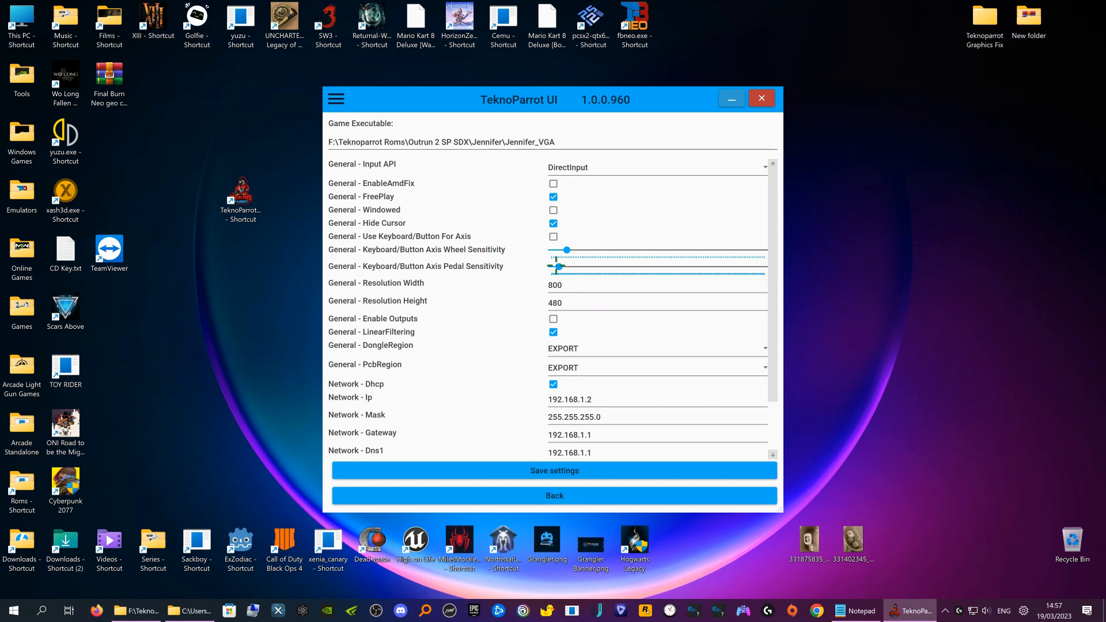
# - Set the game's resolution width to 3840 and resolution height to 2160, and save the settings
pyautogui.doubleClick(580, 285)
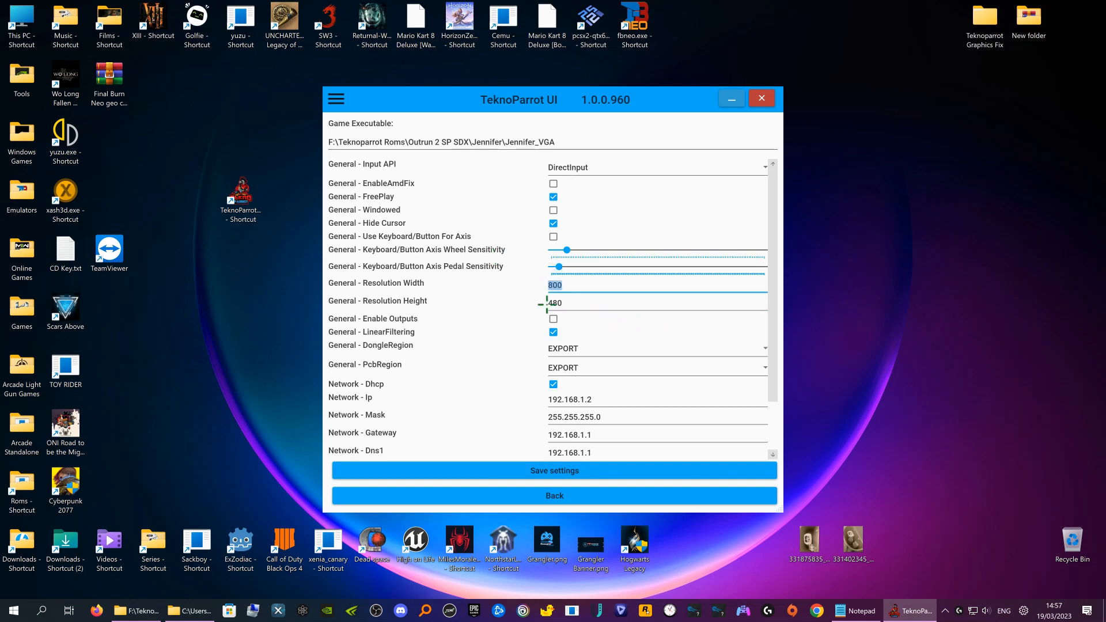
pyautogui.write('384')
pyautogui.doubleClick(572, 303)
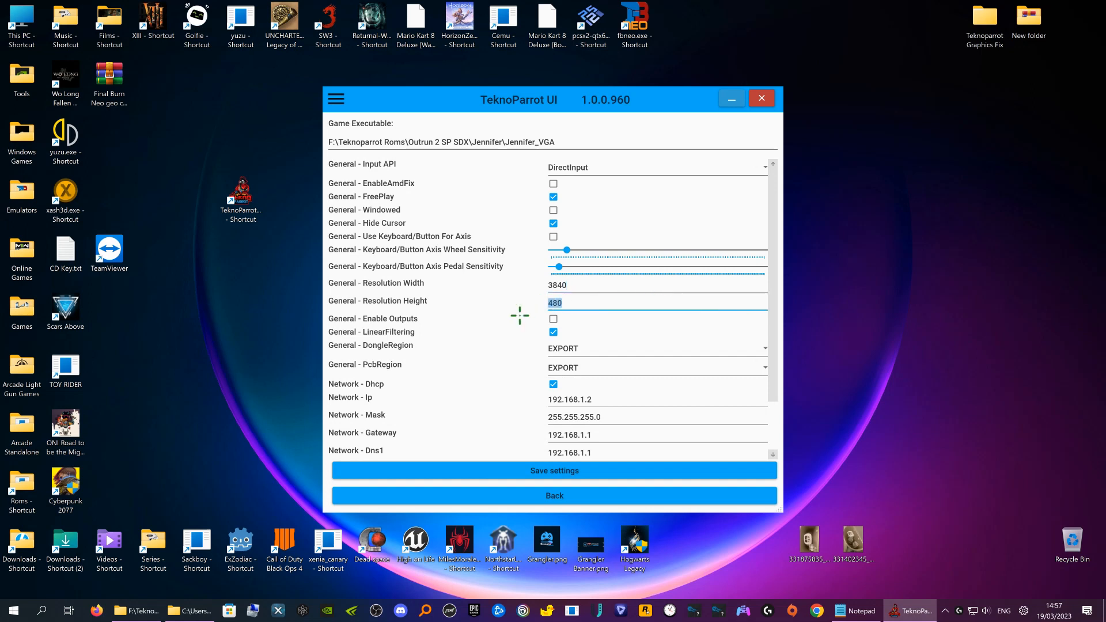
pyautogui.write('2160')
pyautogui.click(567, 472)
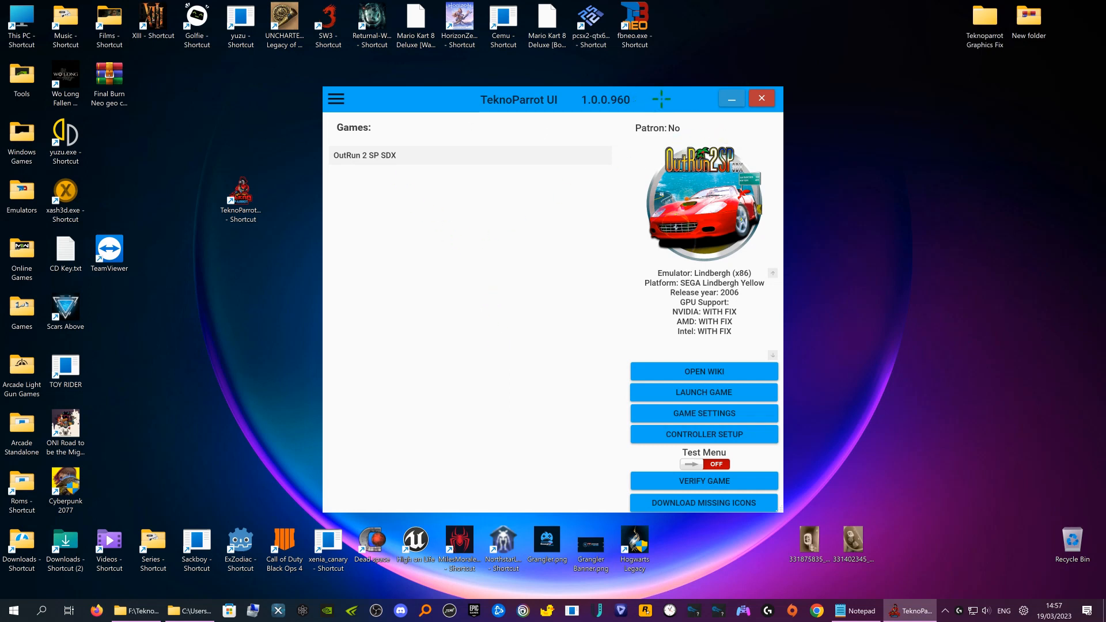
# - Close TeknoParrot UI, confirm the exit, and open the compatibility properties of its desktop shortcut
pyautogui.click(763, 99)
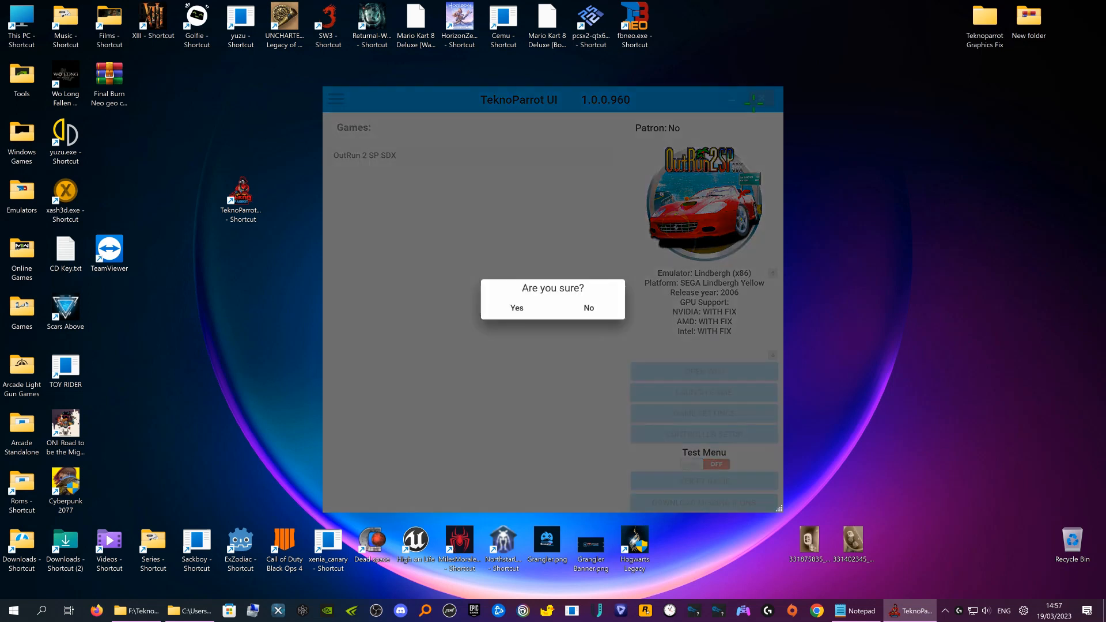
pyautogui.click(523, 307)
pyautogui.click(241, 196)
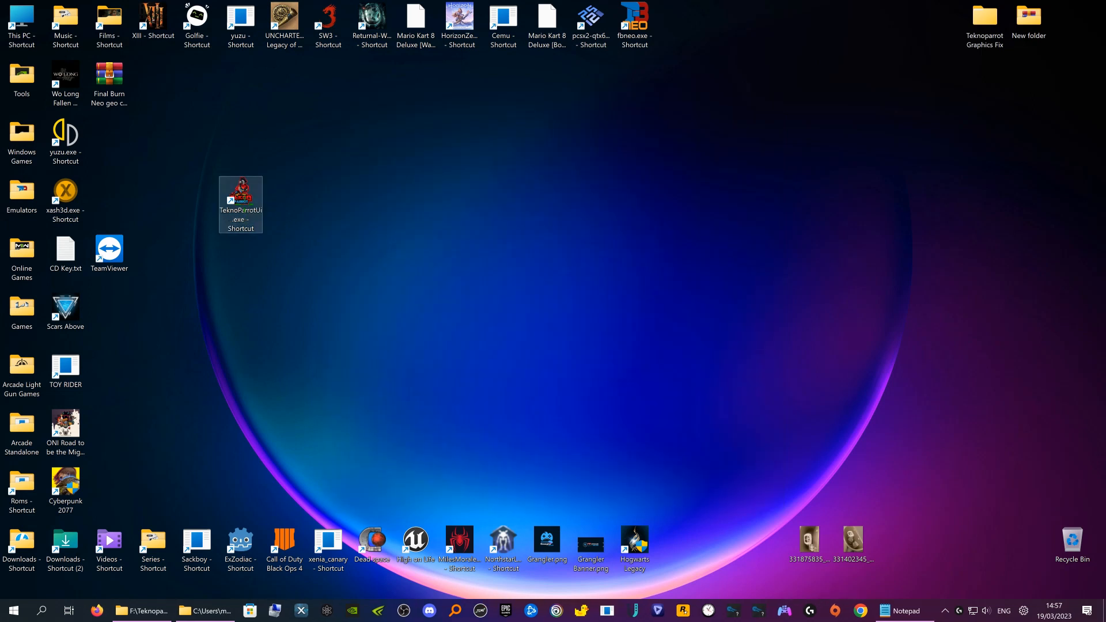
pyautogui.rightClick(248, 206)
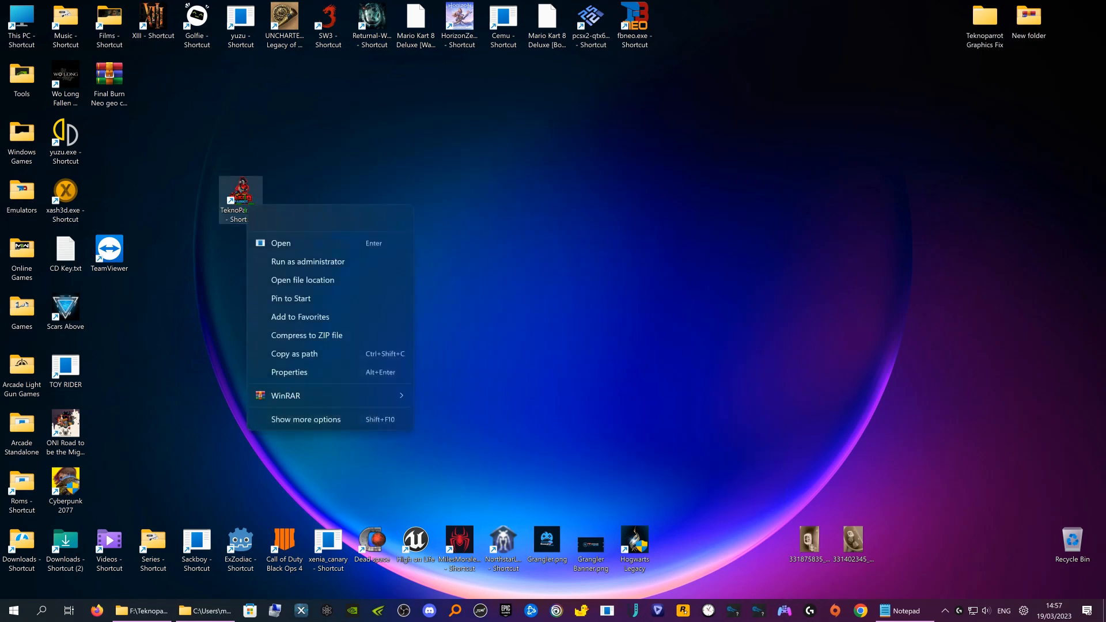
pyautogui.click(289, 372)
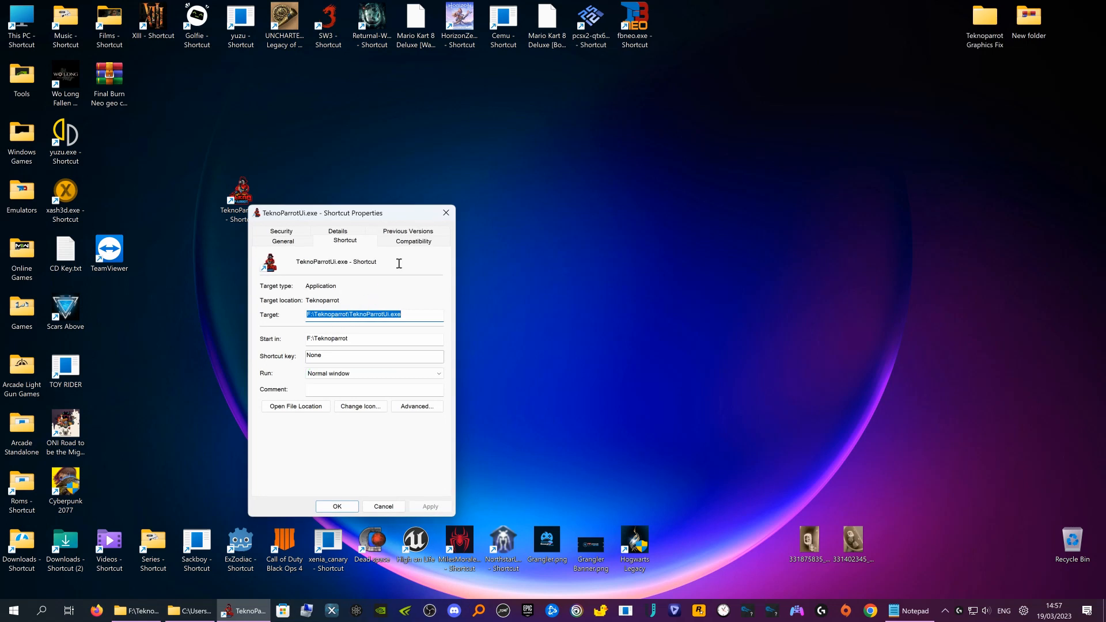
pyautogui.click(417, 241)
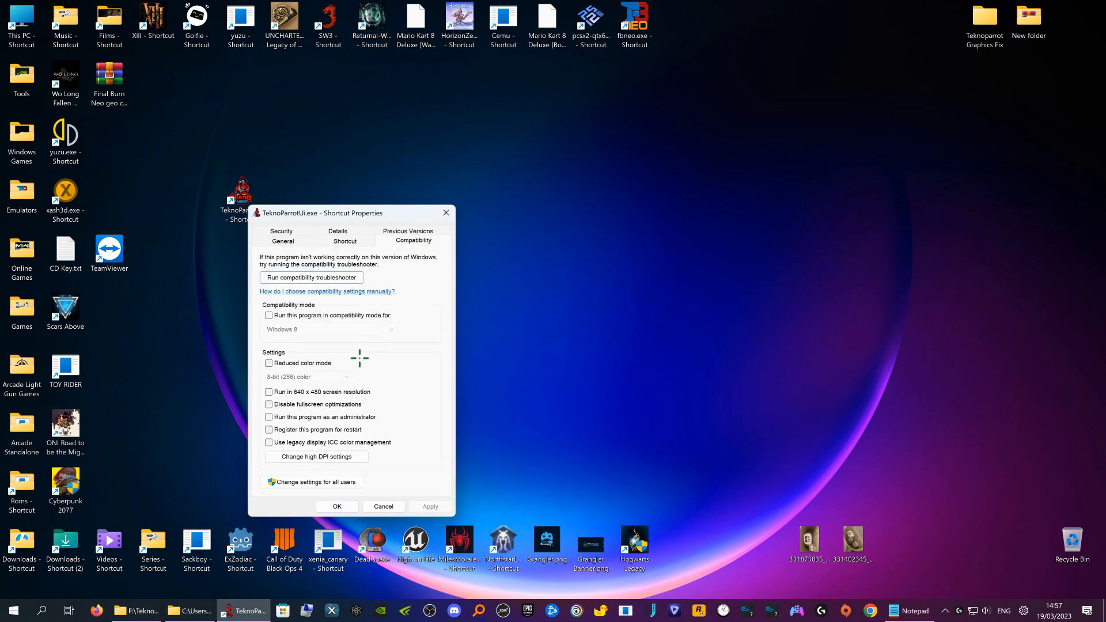
# - Override the shortcut's high DPI scaling behavior with scaling performed by Application, and save the shortcut properties
pyautogui.click(321, 457)
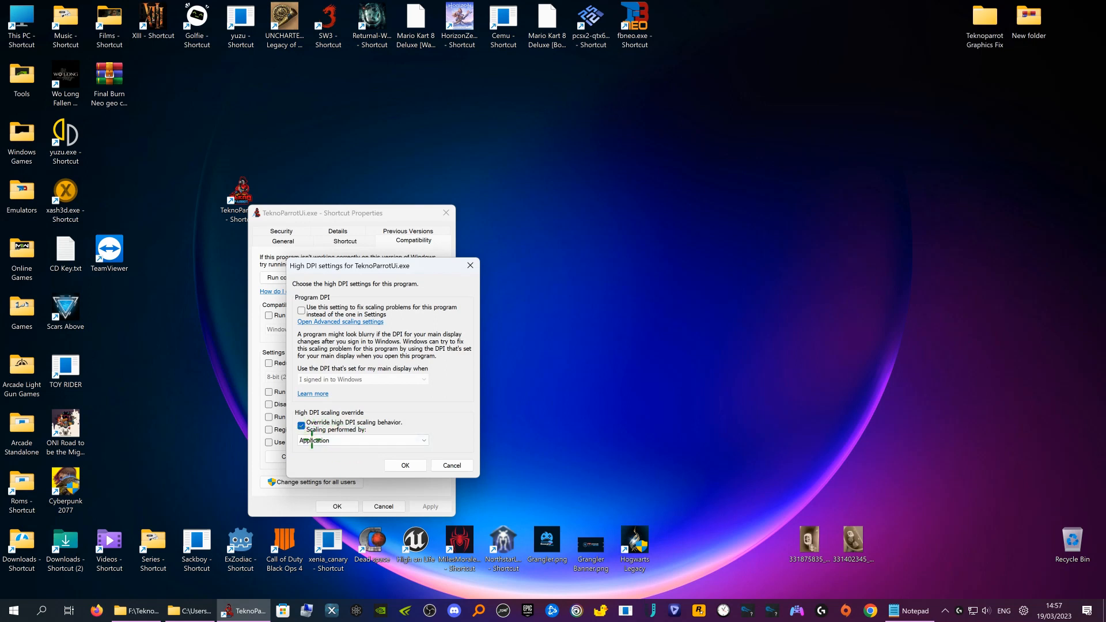
pyautogui.click(321, 439)
pyautogui.click(321, 441)
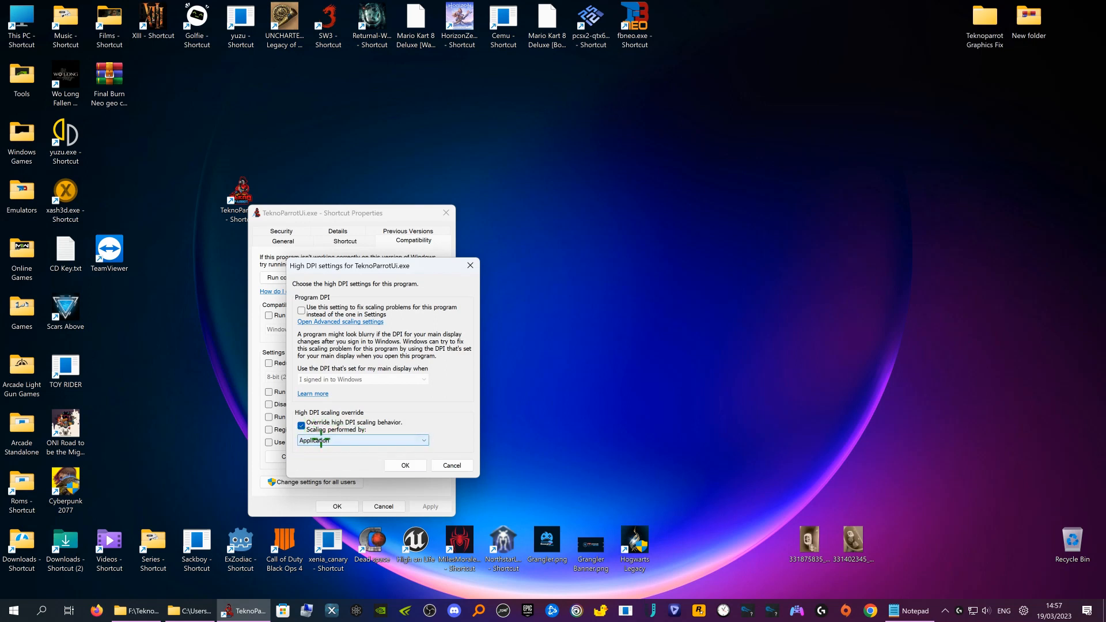
pyautogui.click(405, 464)
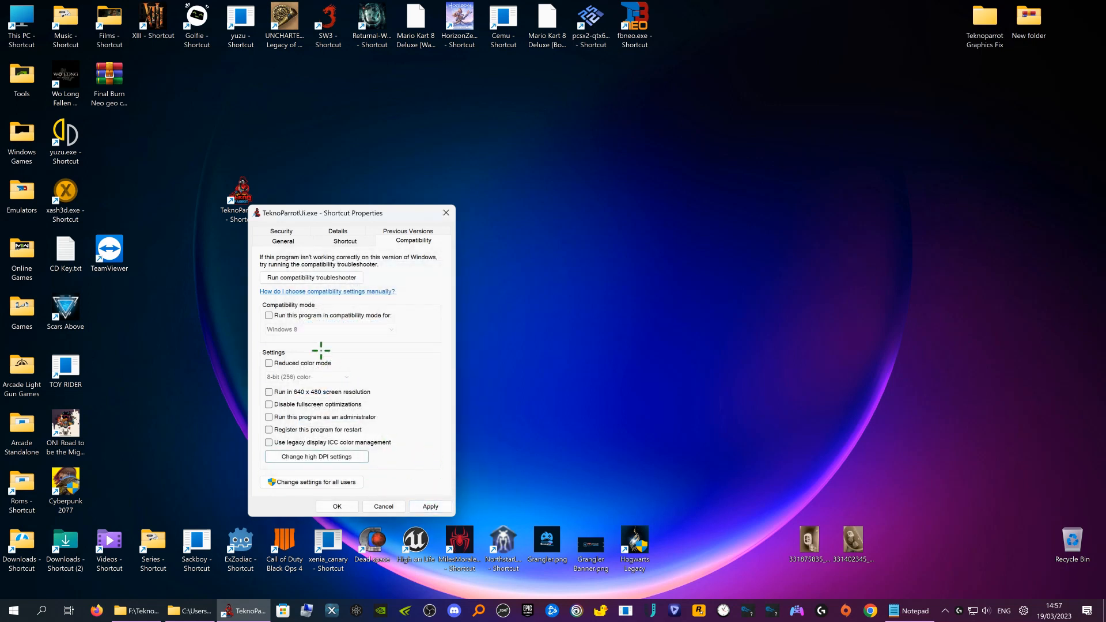
pyautogui.click(312, 456)
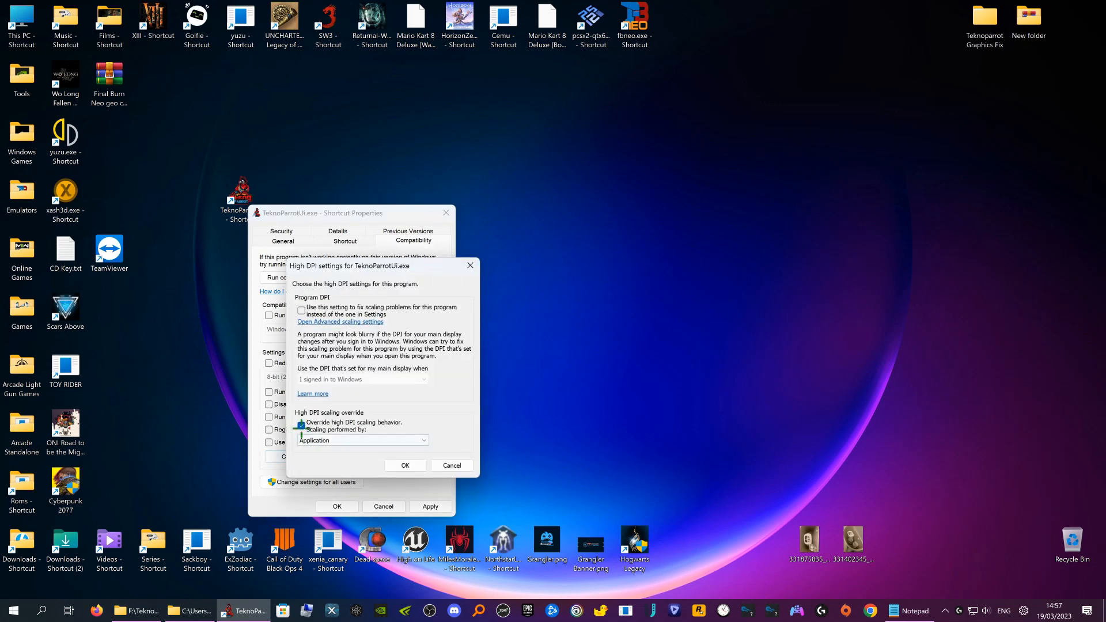
pyautogui.click(405, 465)
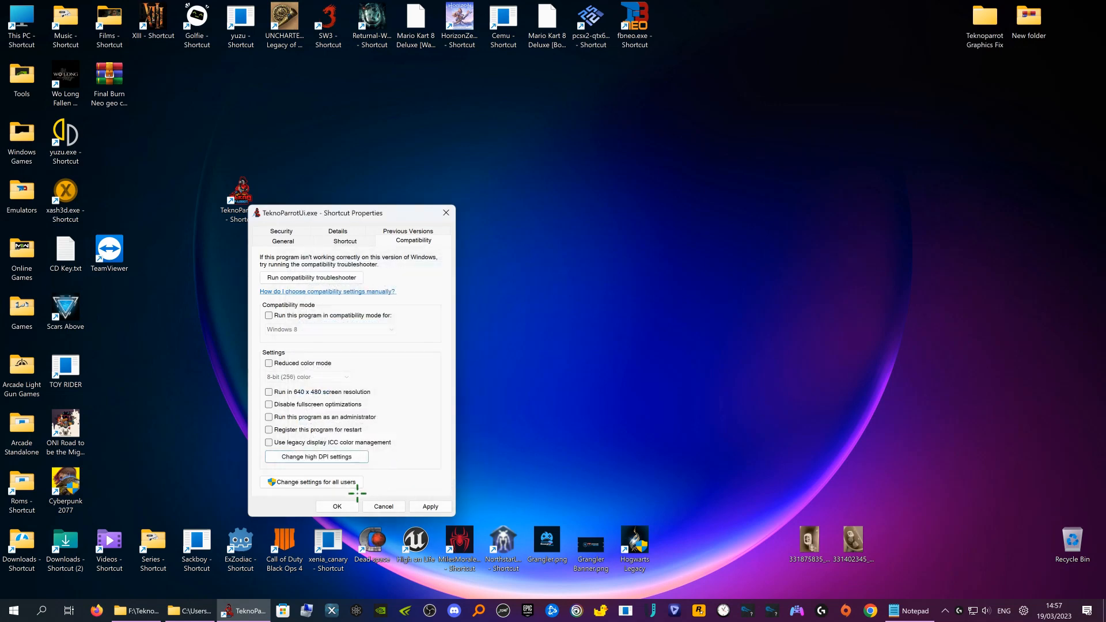
pyautogui.click(340, 506)
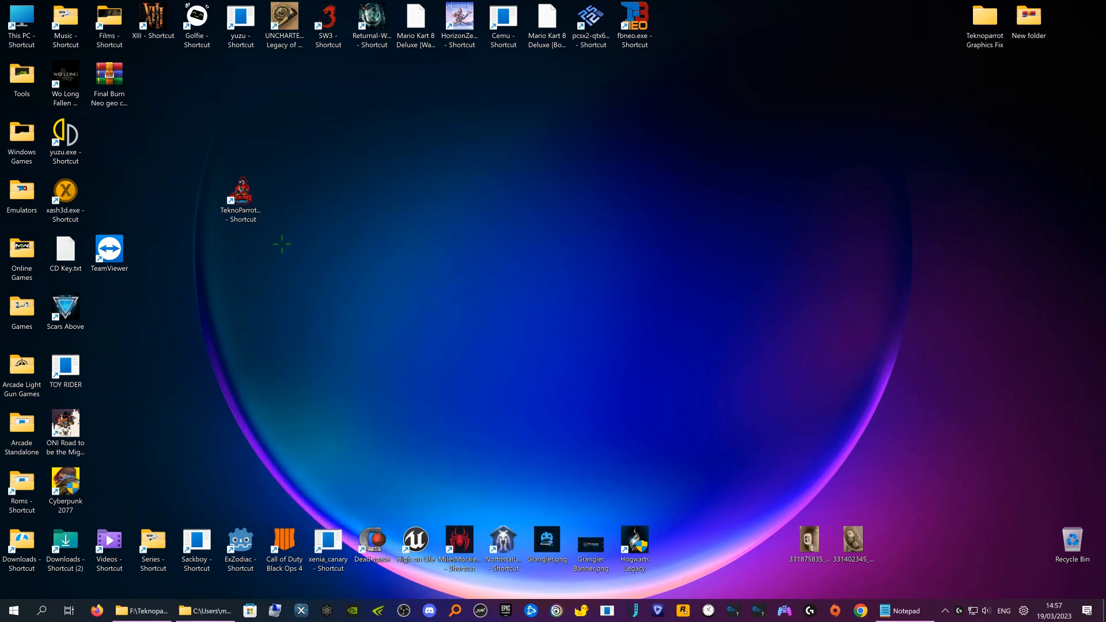
# - Restart TeknoParrot UI from its desktop shortcut, check the controller list in DS4Windows and minimize DS4Windows
pyautogui.click(247, 207)
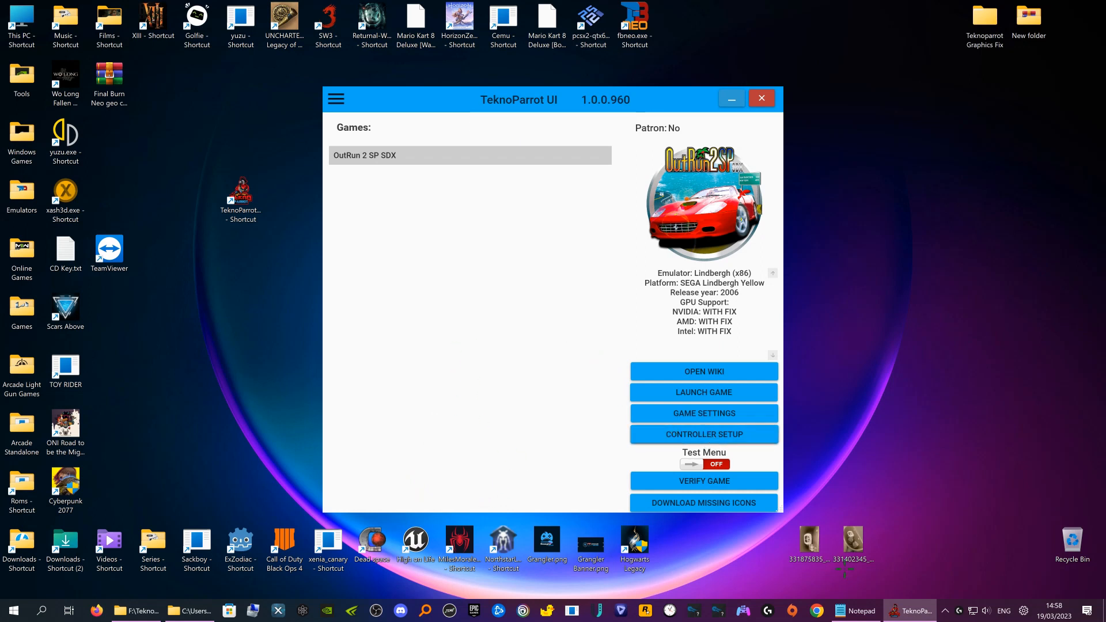
pyautogui.click(945, 611)
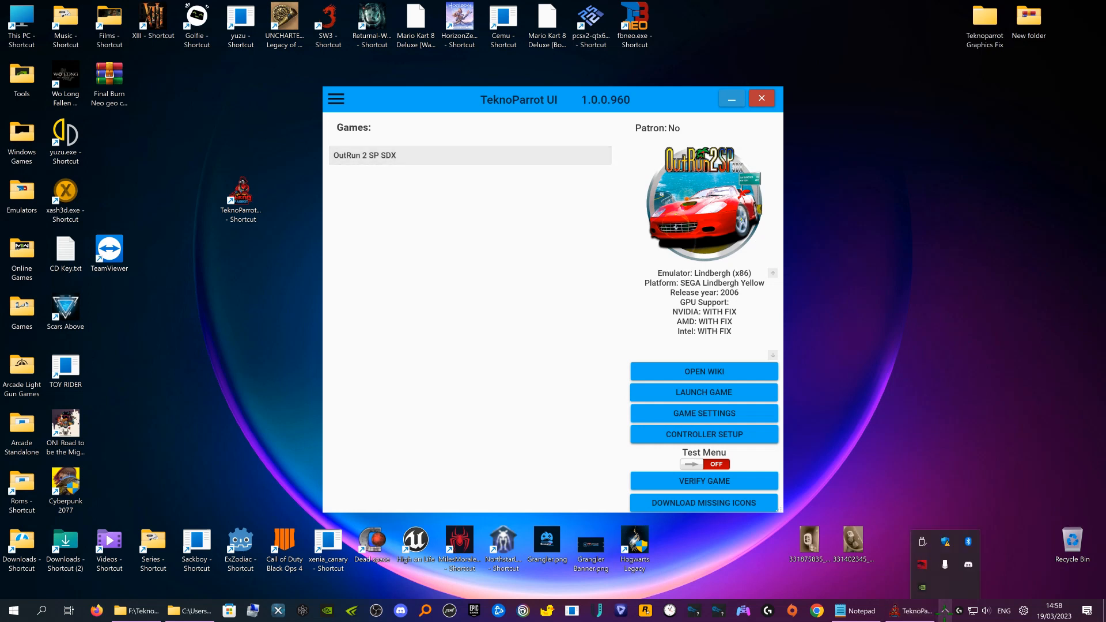
pyautogui.click(946, 509)
pyautogui.click(745, 613)
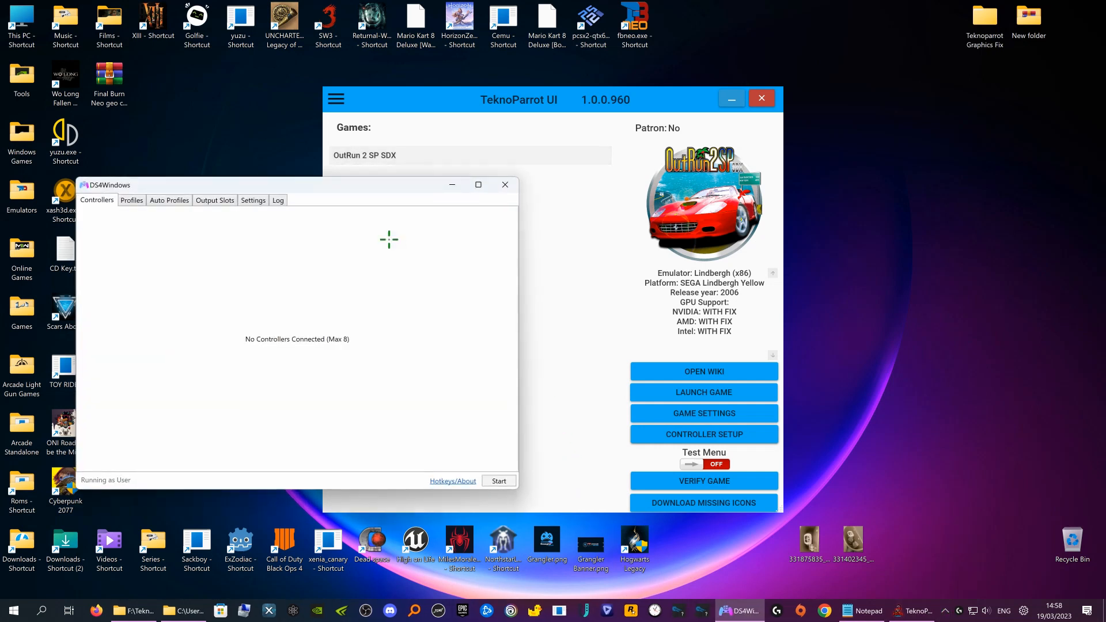
pyautogui.click(451, 186)
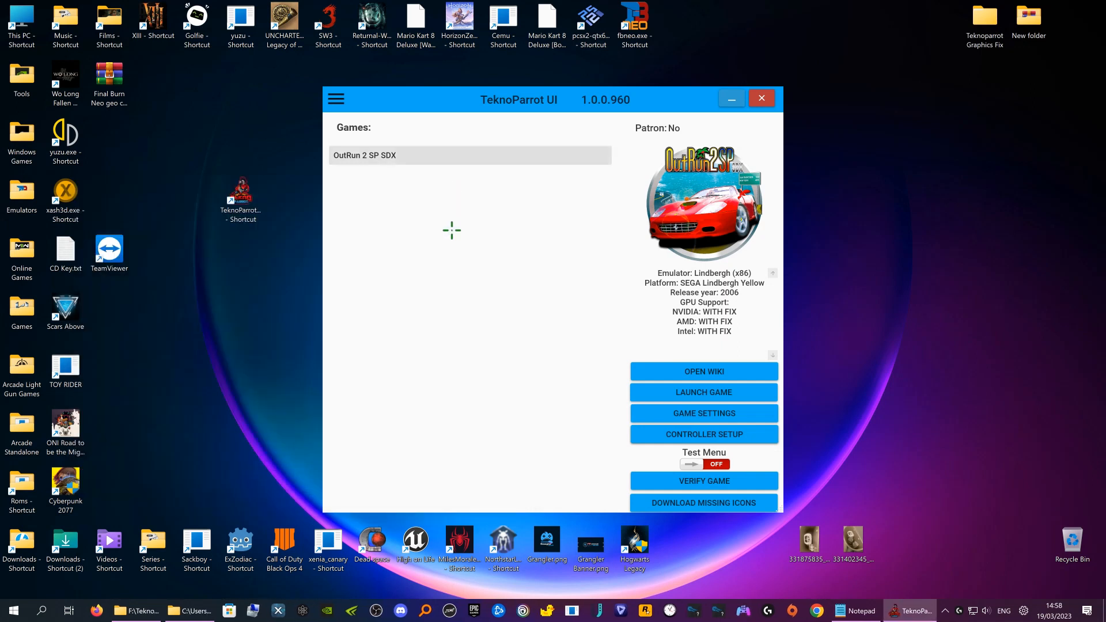
# - In OutRun 2 SP SDX's controller setup, map Test to PointOfViewControllers0 Up, Service to PointOfViewControllers0 Right, Coin 1 to Buttons6 and Start to Buttons7
pyautogui.click(702, 442)
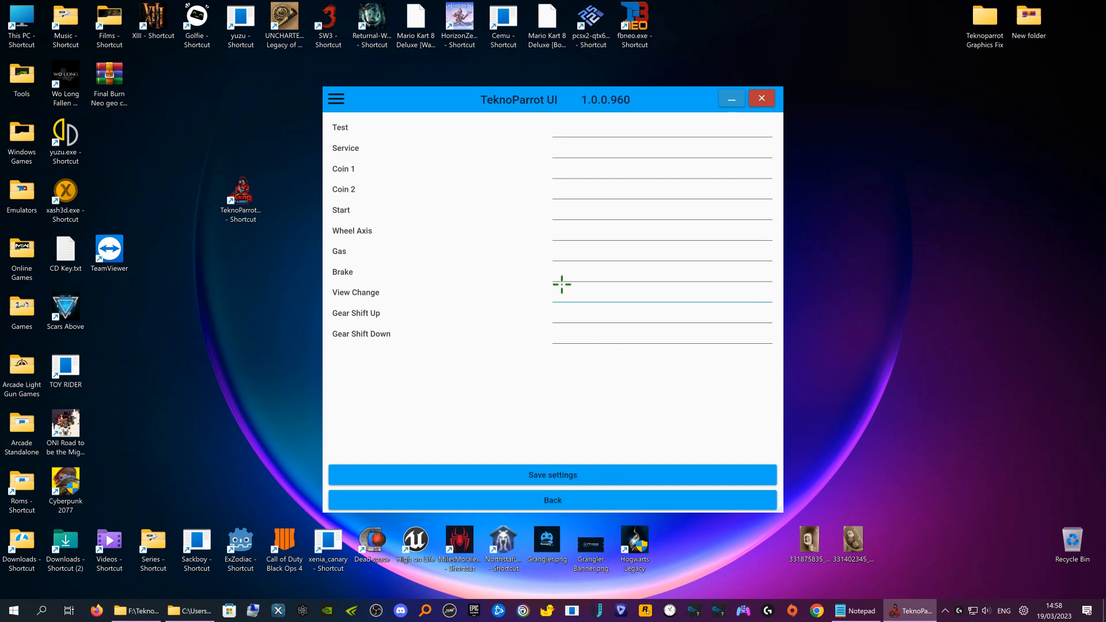
pyautogui.click(574, 128)
pyautogui.click(573, 147)
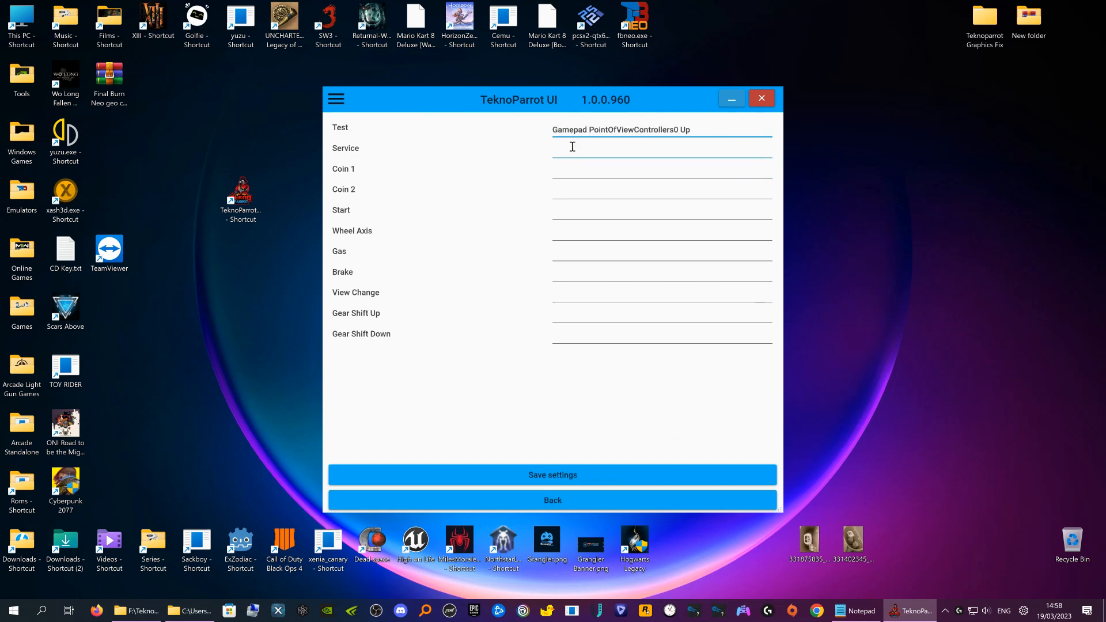
pyautogui.click(572, 168)
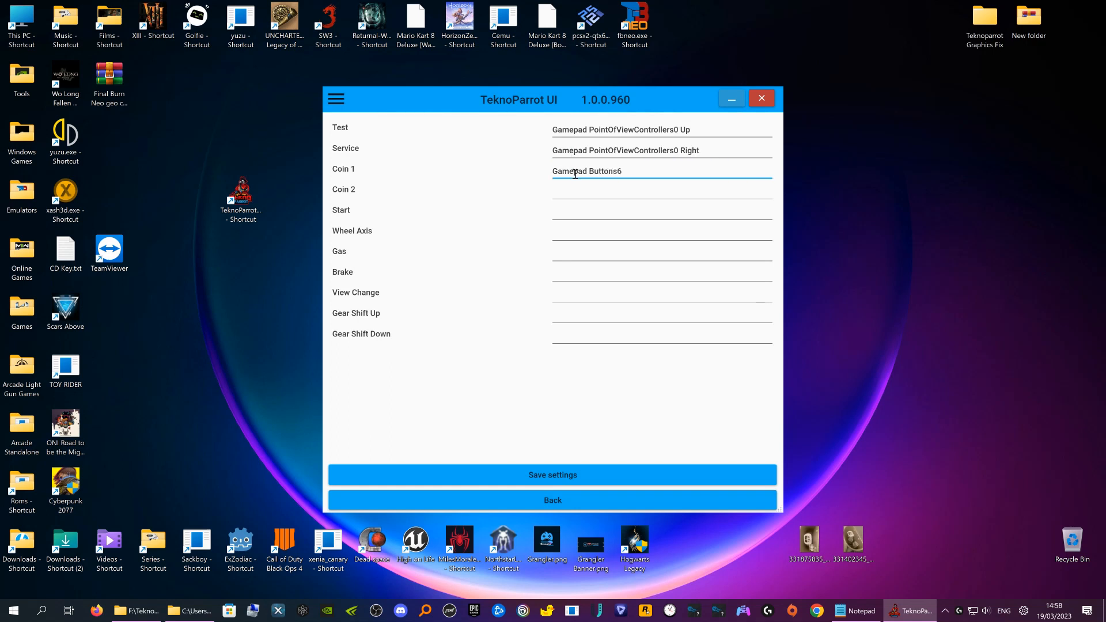
pyautogui.click(573, 208)
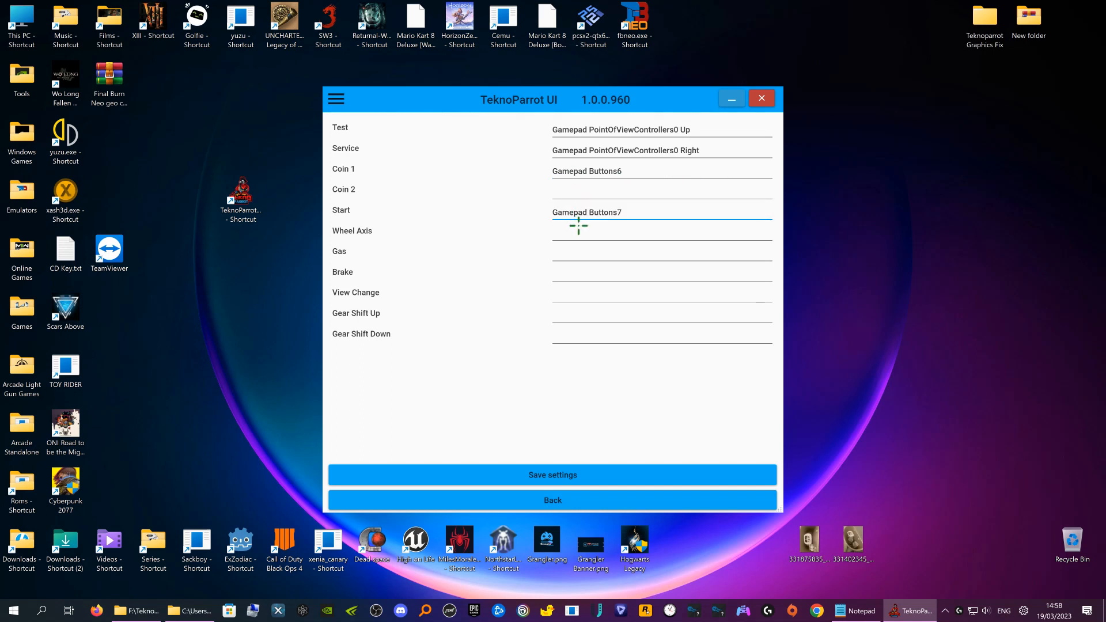
# - Map Wheel Axis to Gamepad X -, Gas to Z -, Brake to Z +, View Change to Buttons3, Gear Shift Up/Down to Buttons4/Buttons5, and save
pyautogui.click(575, 233)
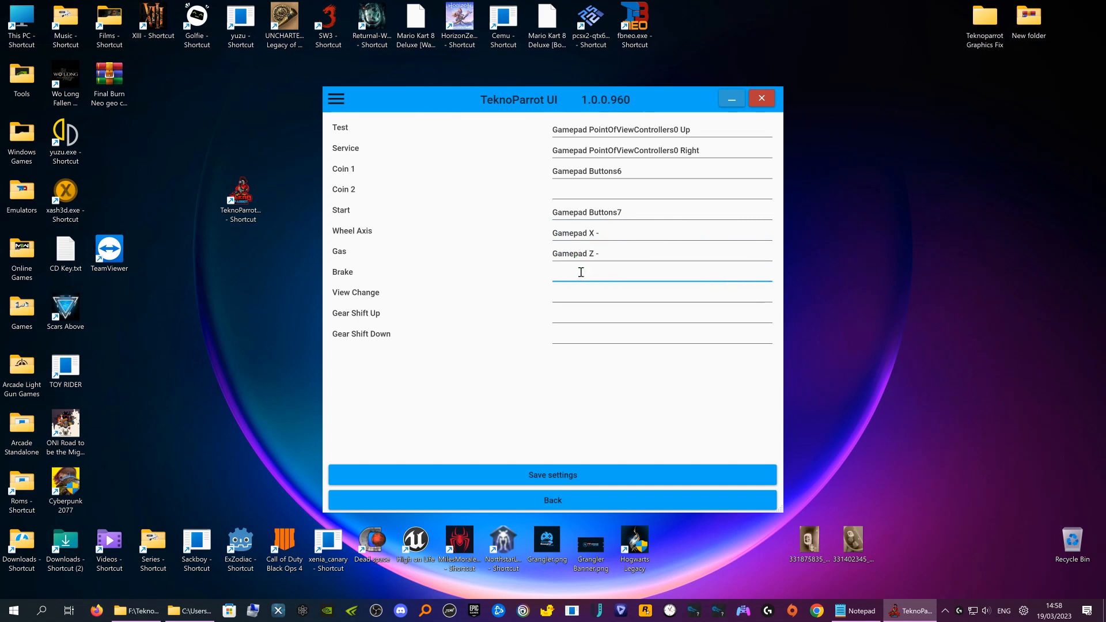
pyautogui.click(581, 291)
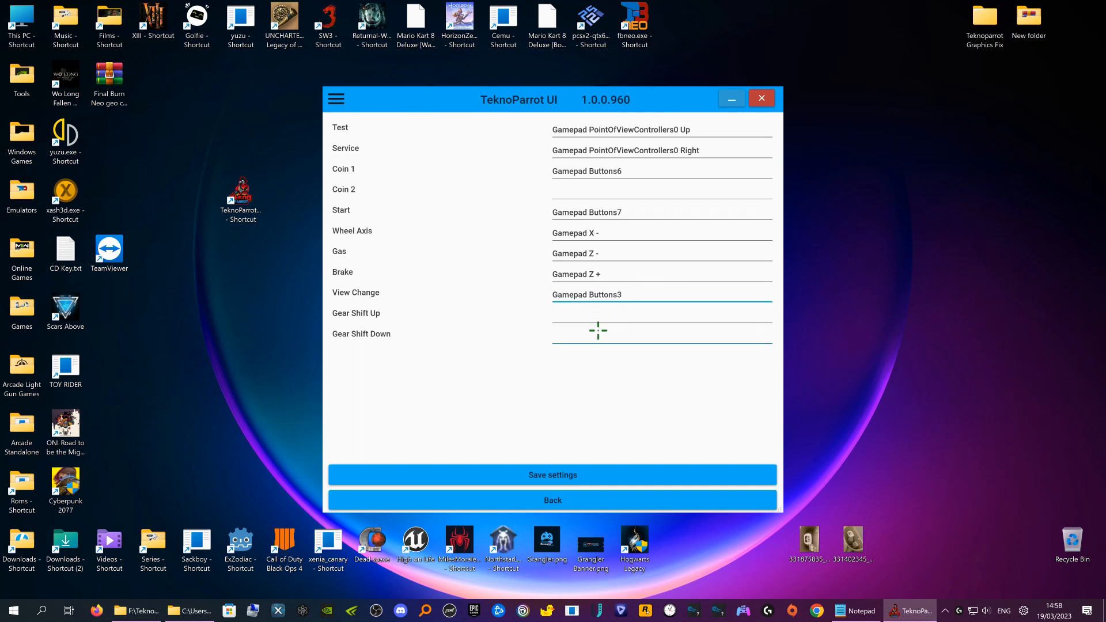
pyautogui.click(589, 317)
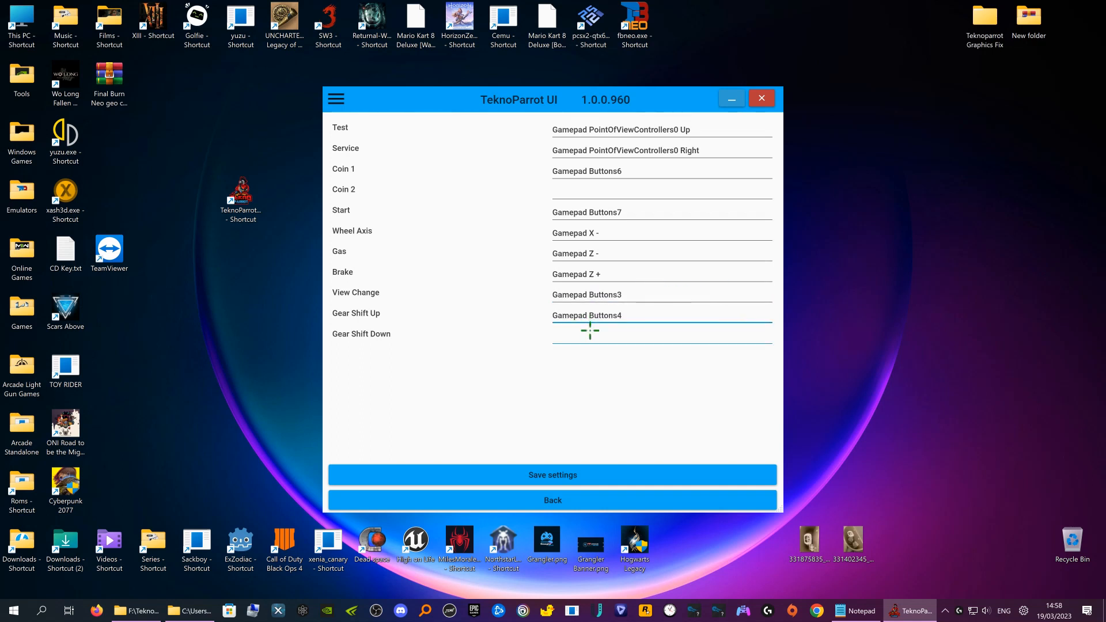
pyautogui.click(591, 334)
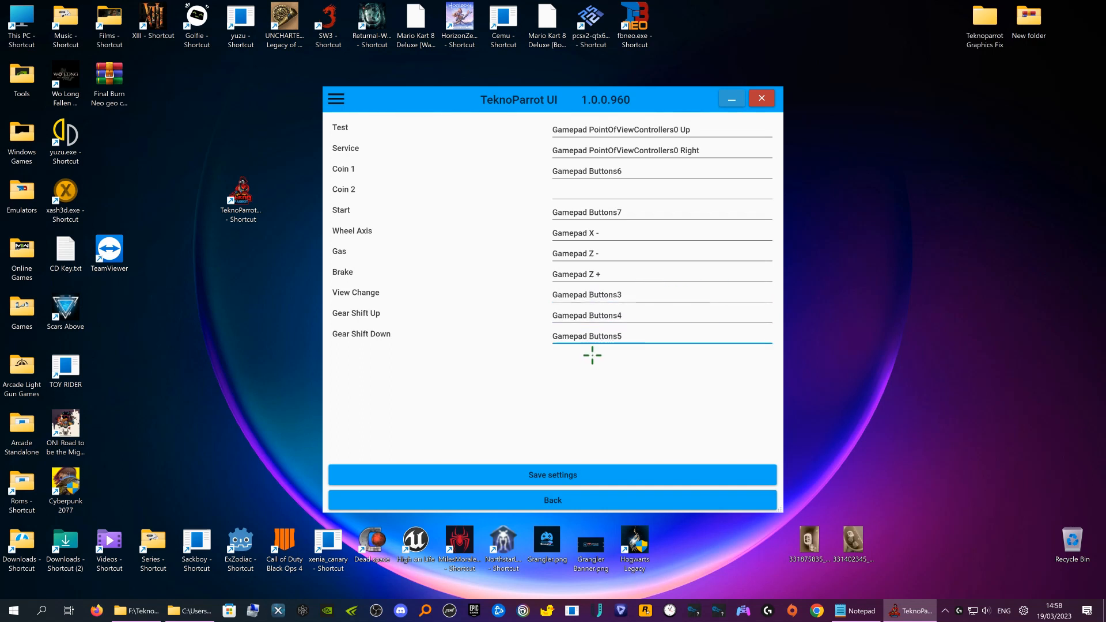
pyautogui.click(572, 477)
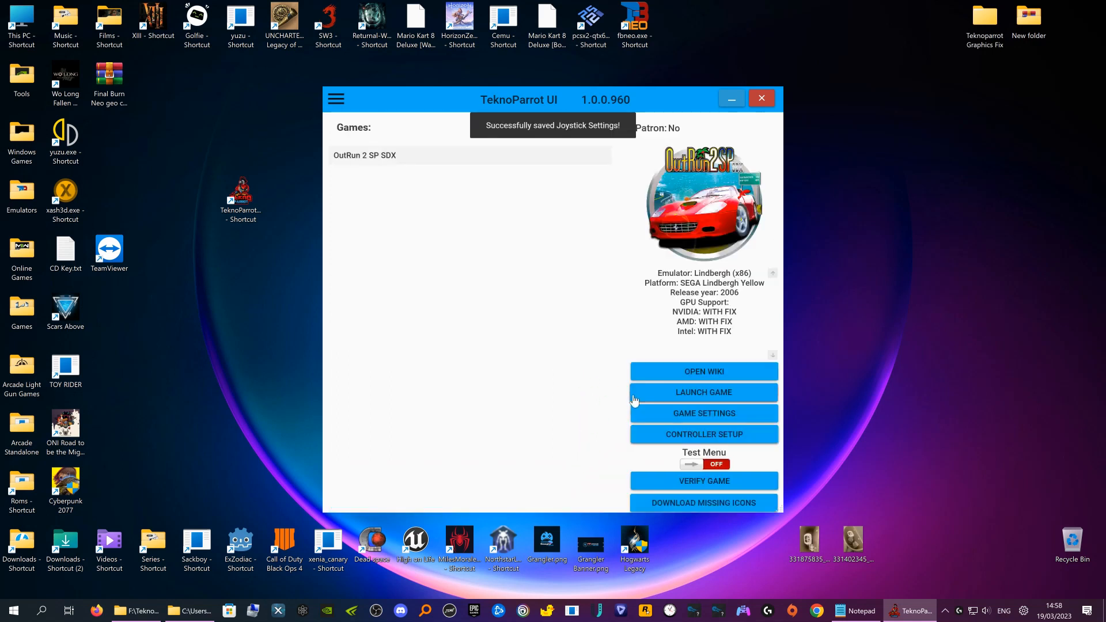
pyautogui.hotkey('alt', 'F9')
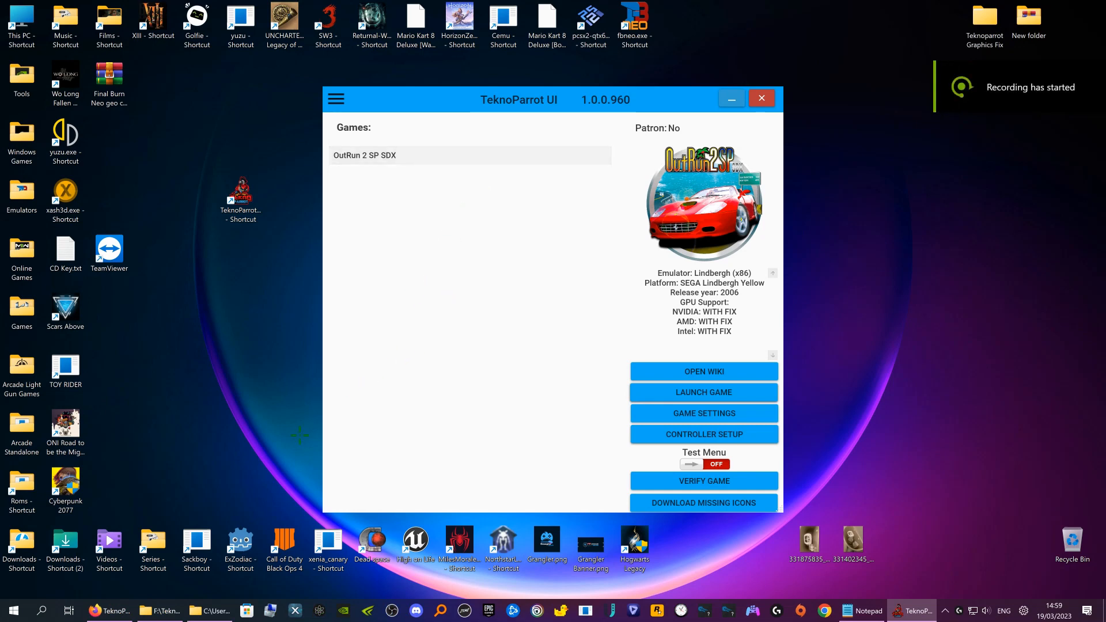
# - Switch to Firefox, find OutRun 2 SP SDX in the TeknoParrot compatibility list and open its page
pyautogui.click(110, 611)
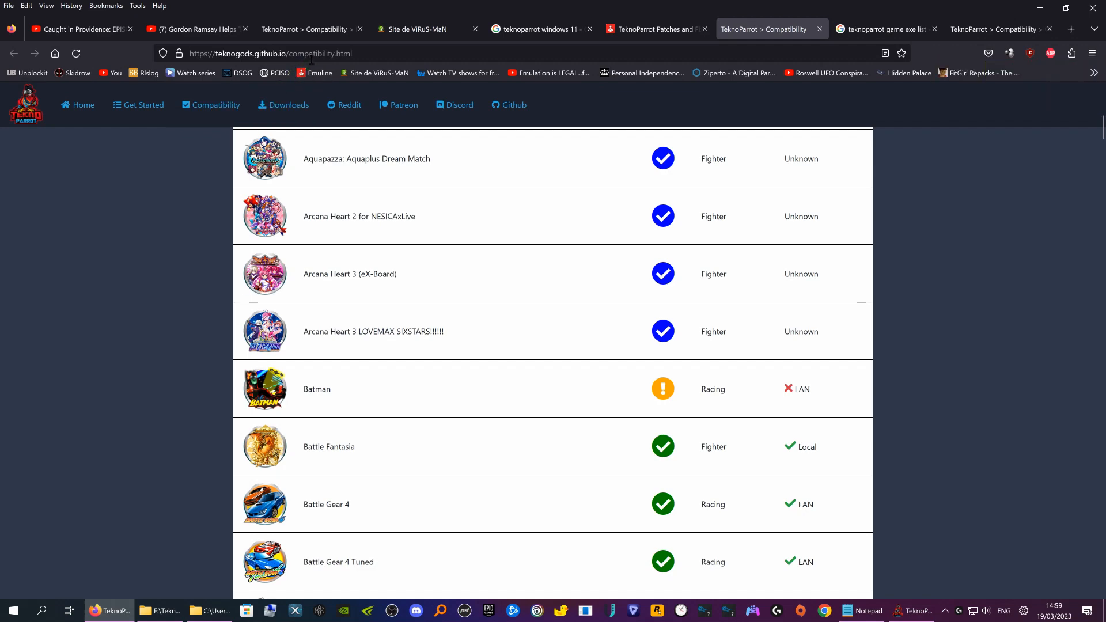
pyautogui.scroll(-15, 397, 391)
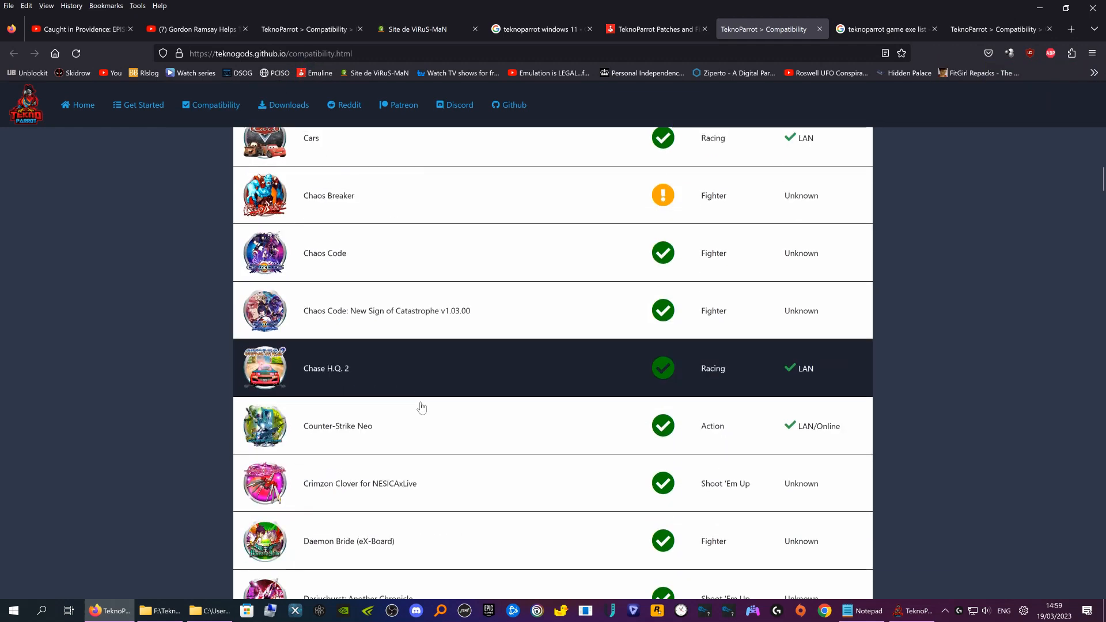
pyautogui.scroll(-20, 422, 408)
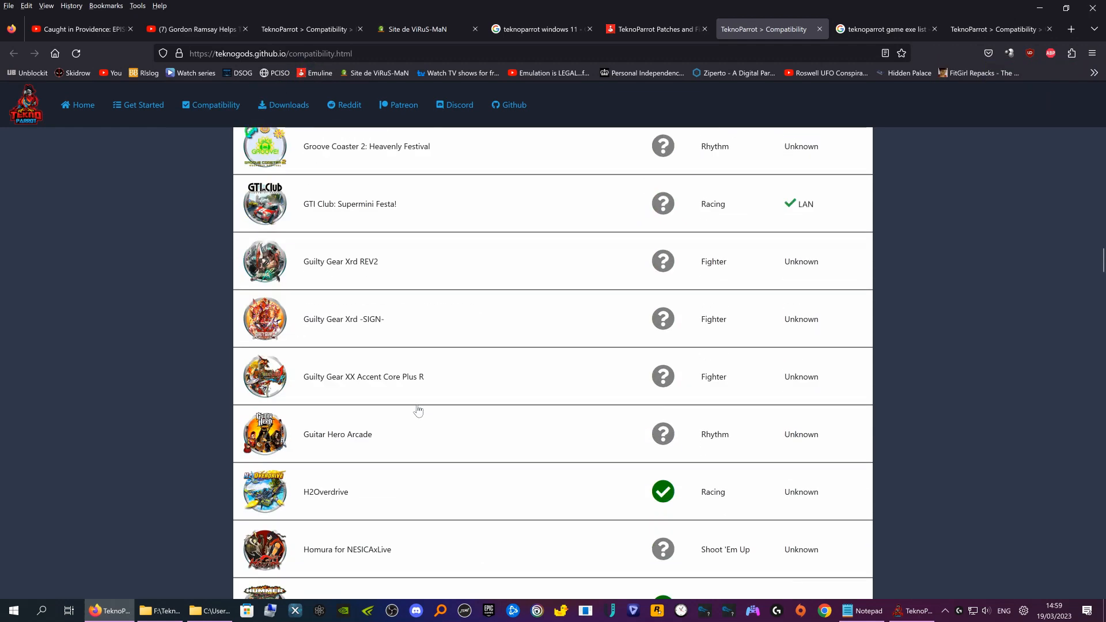
pyautogui.scroll(-20, 419, 410)
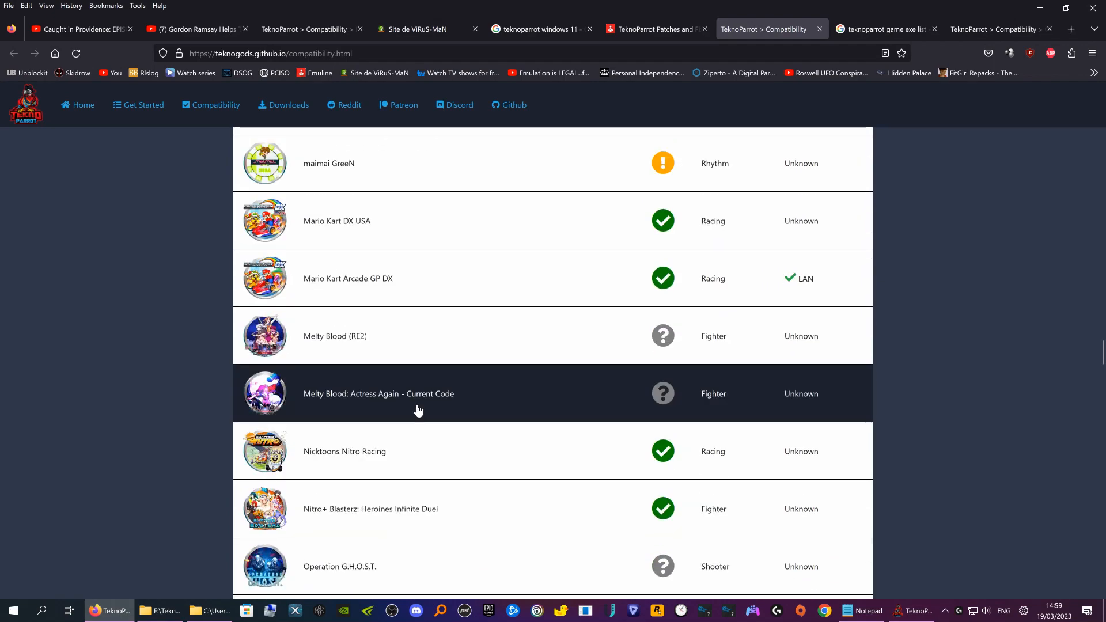
pyautogui.scroll(-15, 418, 410)
pyautogui.scroll(-6, 418, 409)
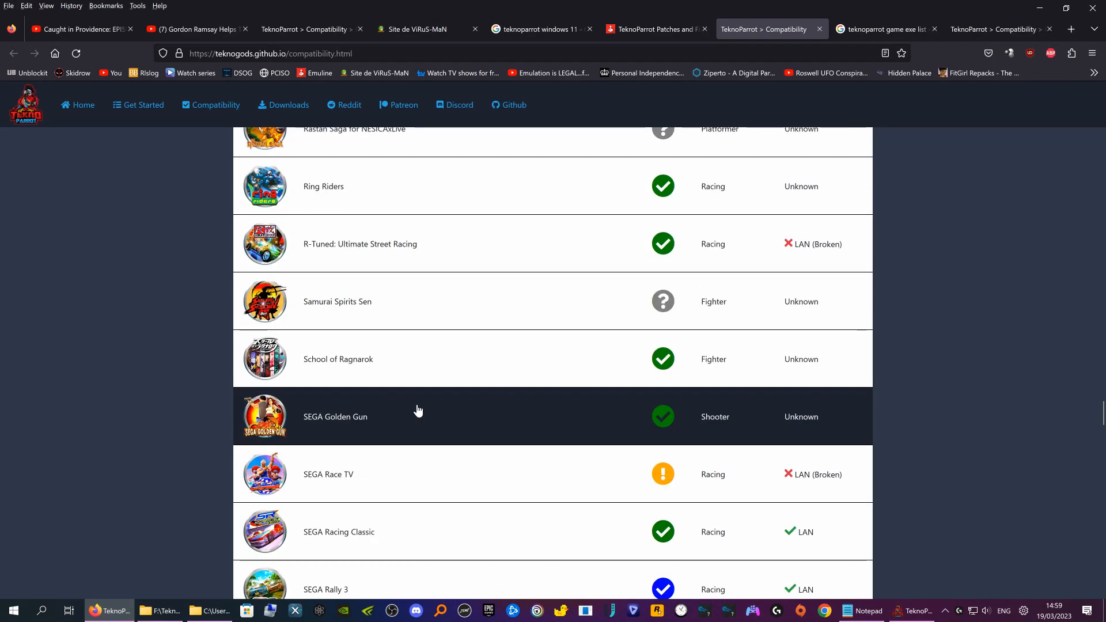
pyautogui.scroll(12, 418, 411)
pyautogui.scroll(-1, 418, 410)
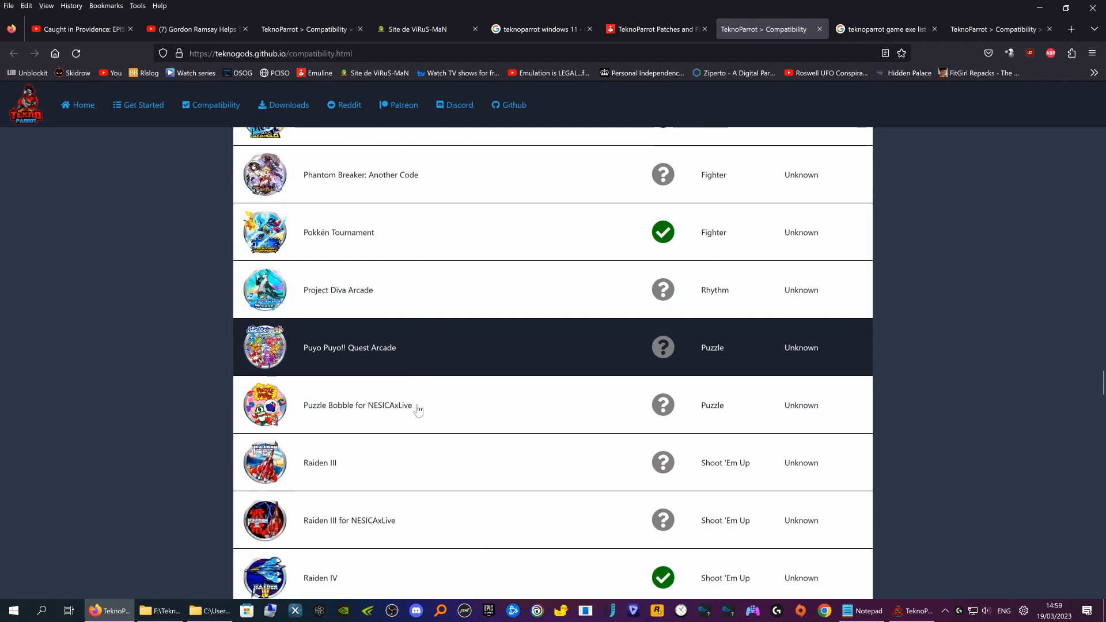
pyautogui.scroll(4, 415, 413)
pyautogui.click(402, 254)
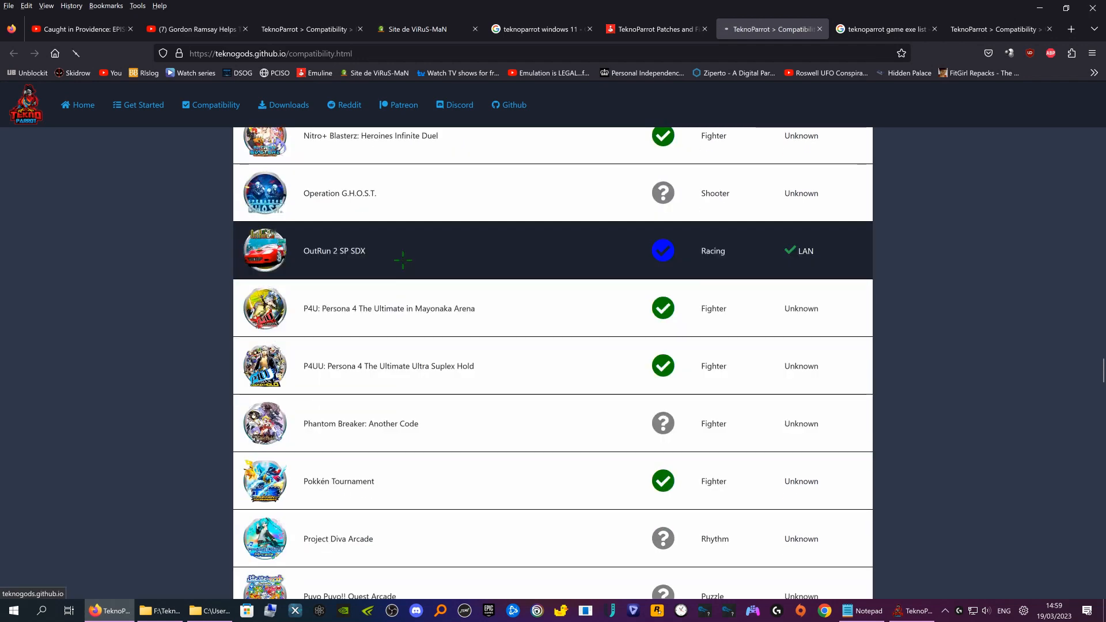
# - Read which game executable the page's Setup section specifies, return to the compatibility list and minimize the browser
pyautogui.scroll(-6, 388, 247)
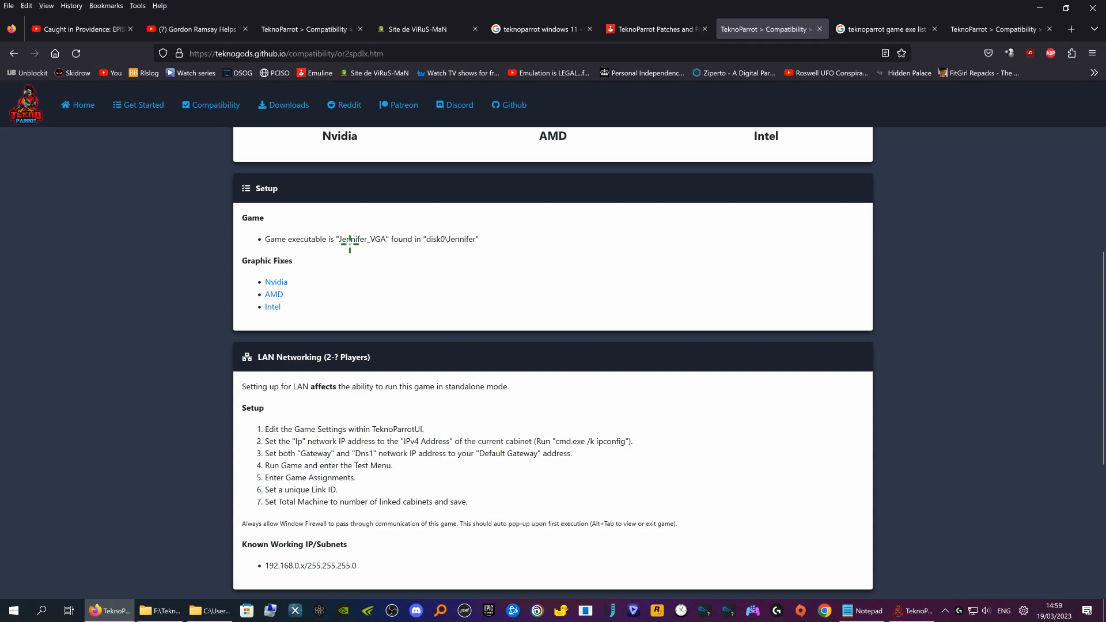
pyautogui.moveTo(340, 241); pyautogui.dragTo(382, 238)
pyautogui.click(14, 53)
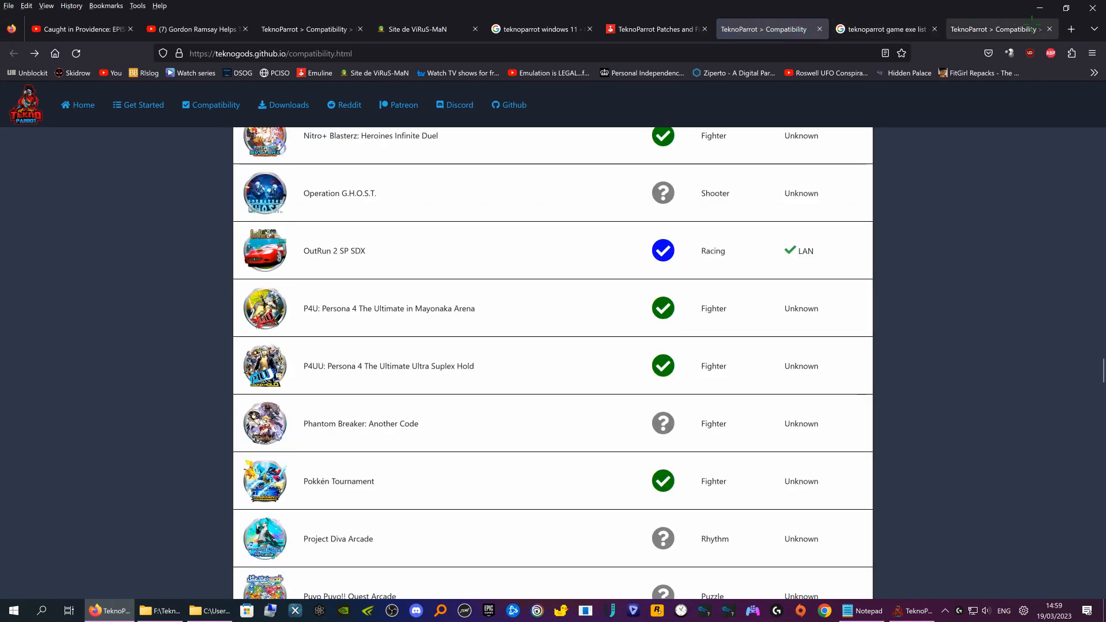
pyautogui.click(1040, 8)
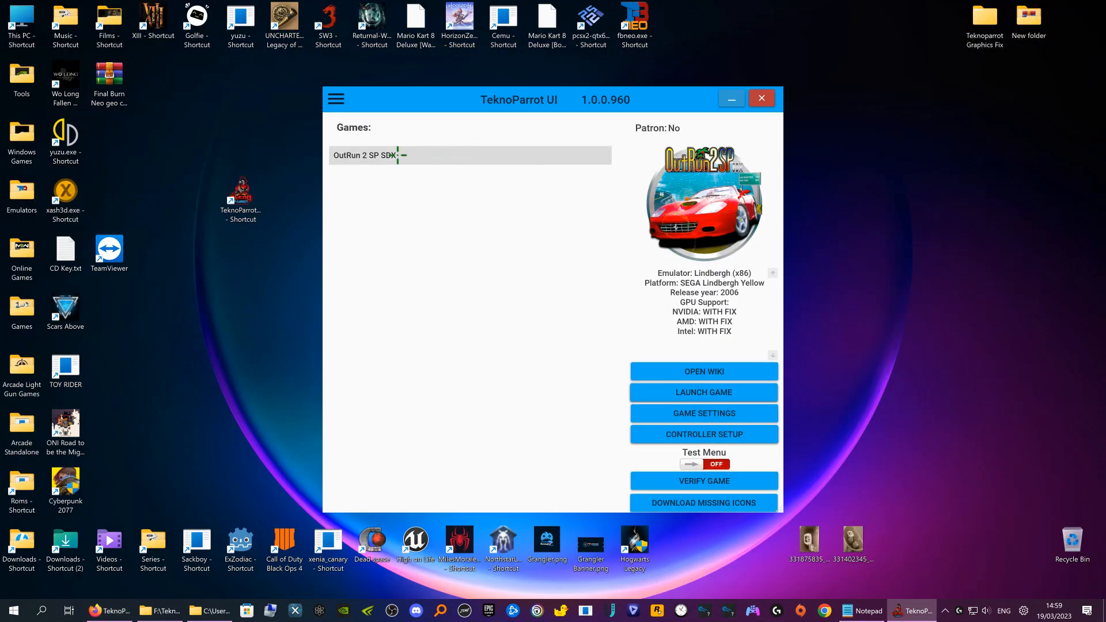
# - Launch OutRun 2 SP SDX and start an OutRun Mode race with the F50, Automatic Transmission and Splash Wave music
pyautogui.click(702, 395)
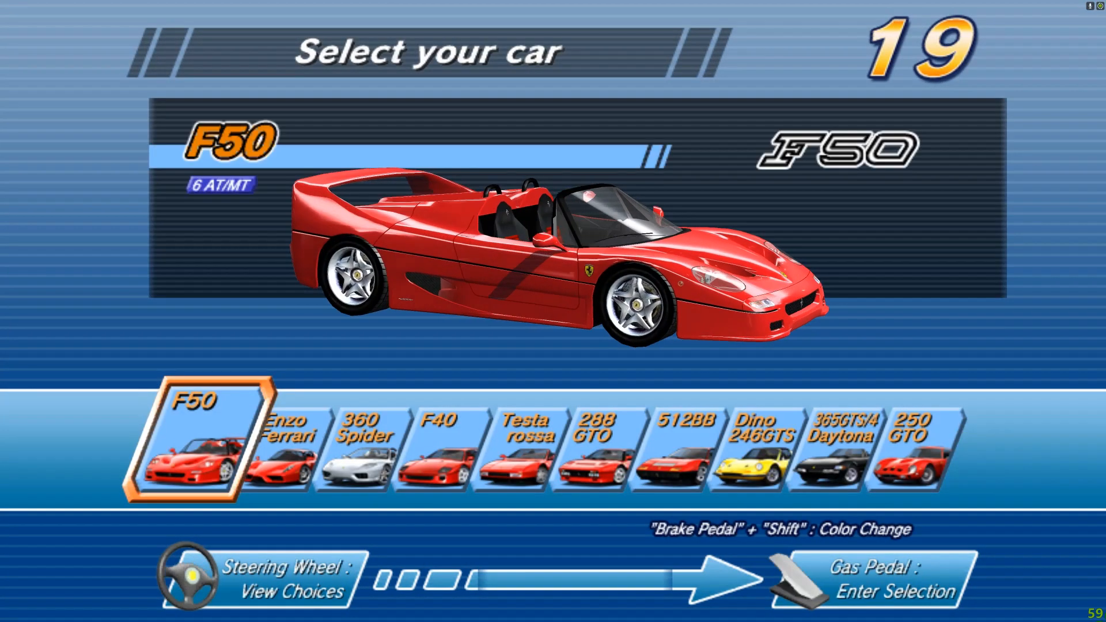
pyautogui.press('Return')
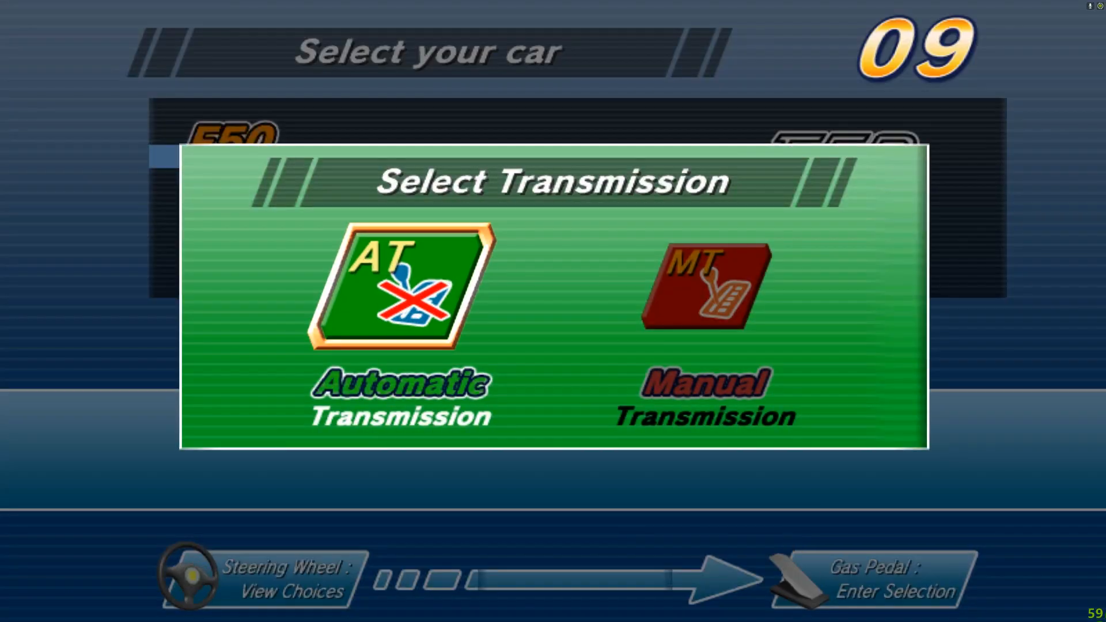
pyautogui.press('Return')
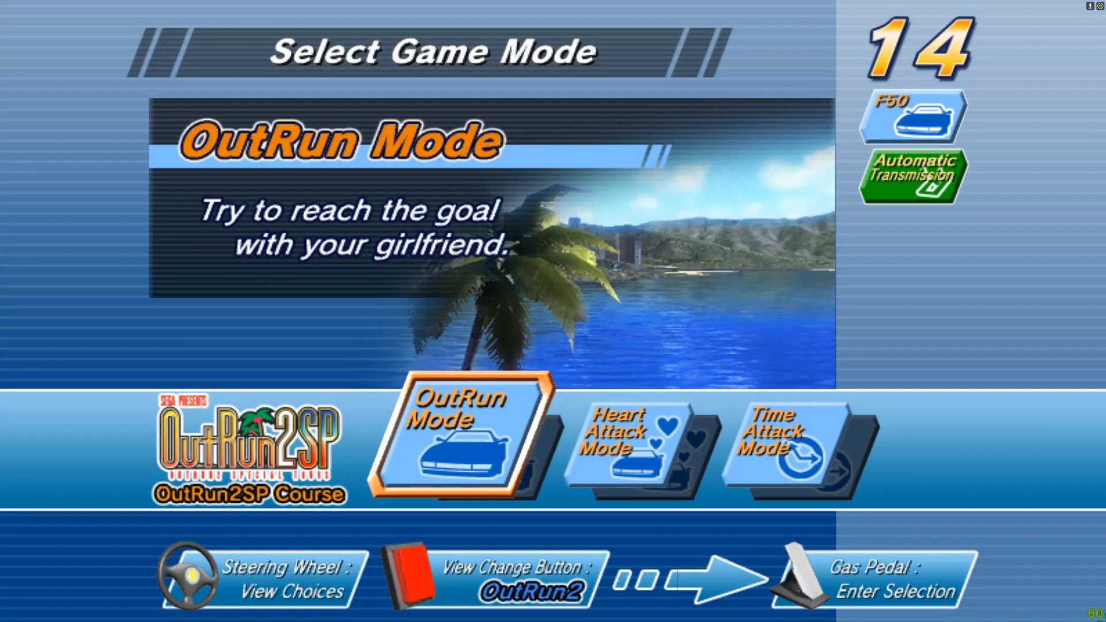
pyautogui.press('Return')
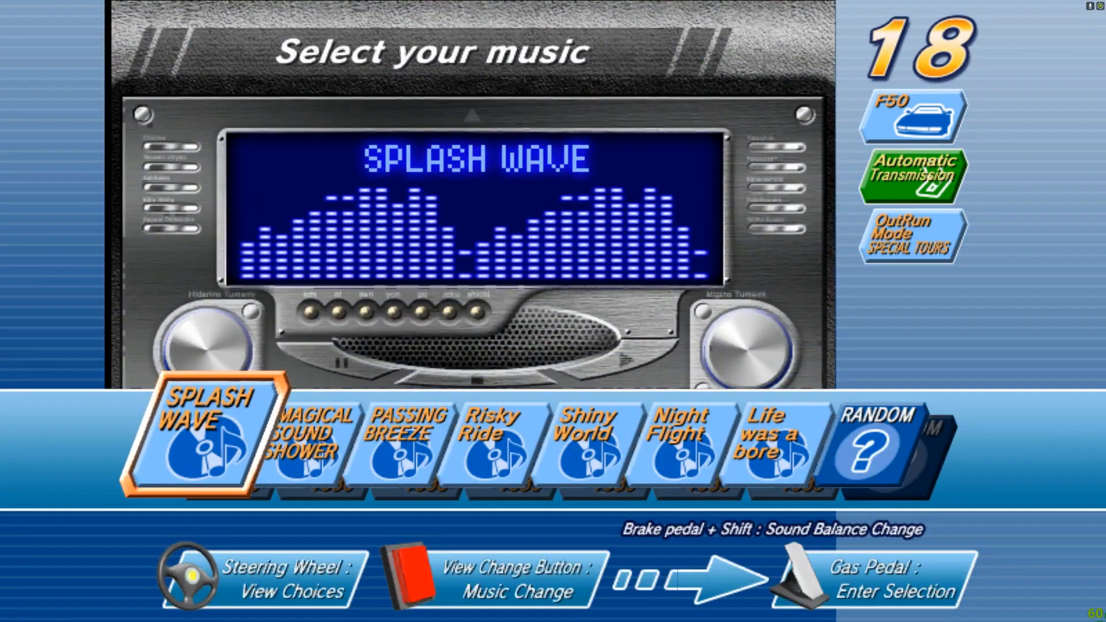
pyautogui.press('Return')
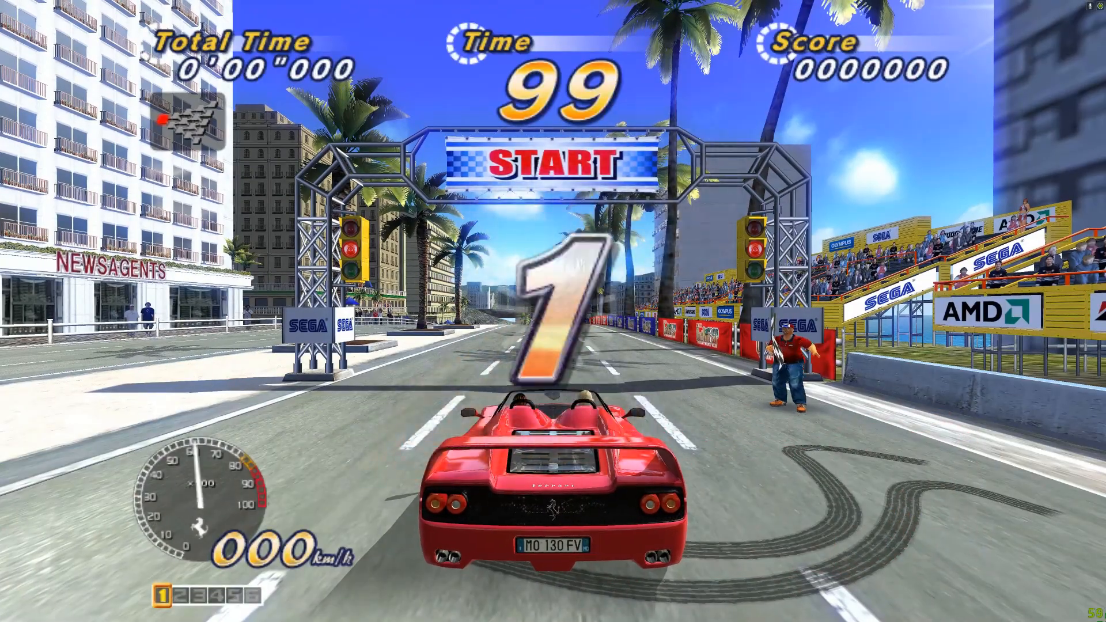
pyautogui.press('Up')
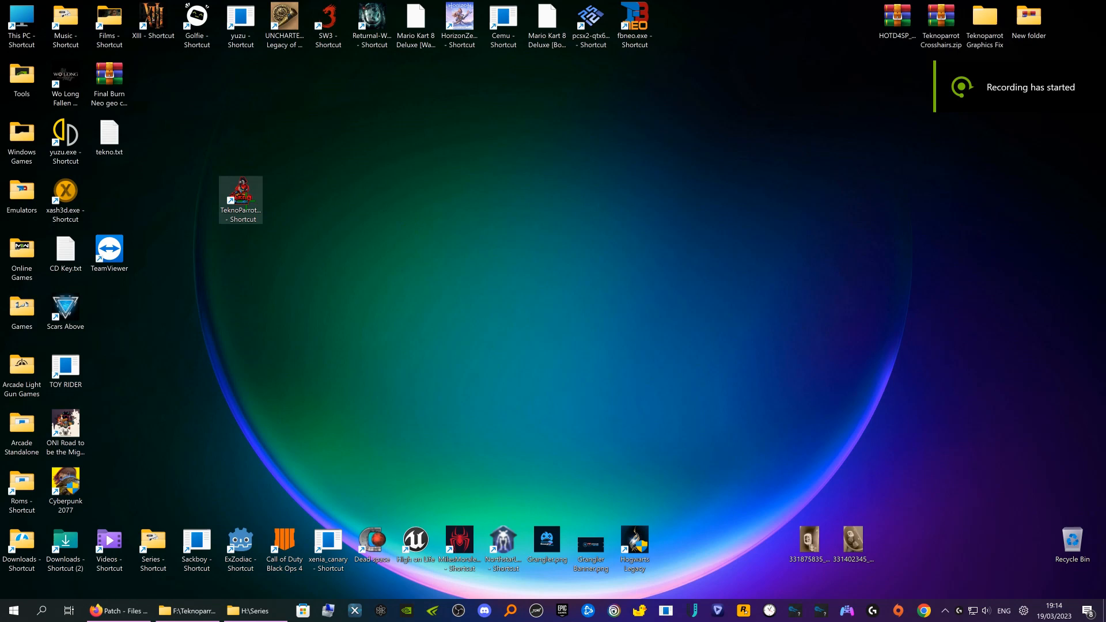
# - Open TeknoParrot UI from the desktop and add The House of the Dead 4 to the game library
pyautogui.doubleClick(244, 201)
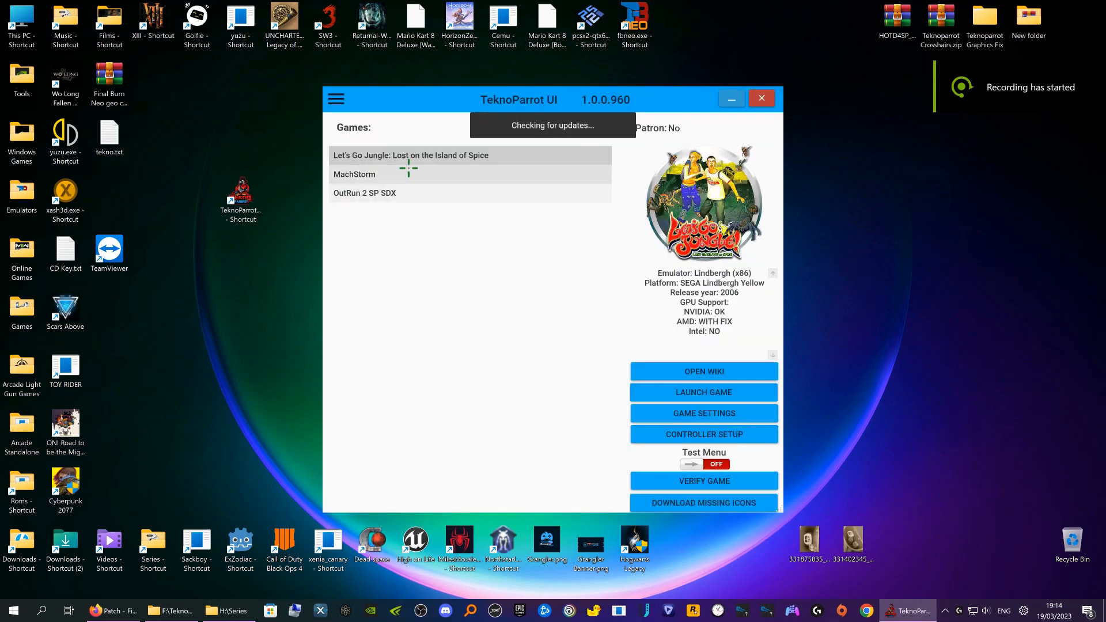
pyautogui.click(335, 100)
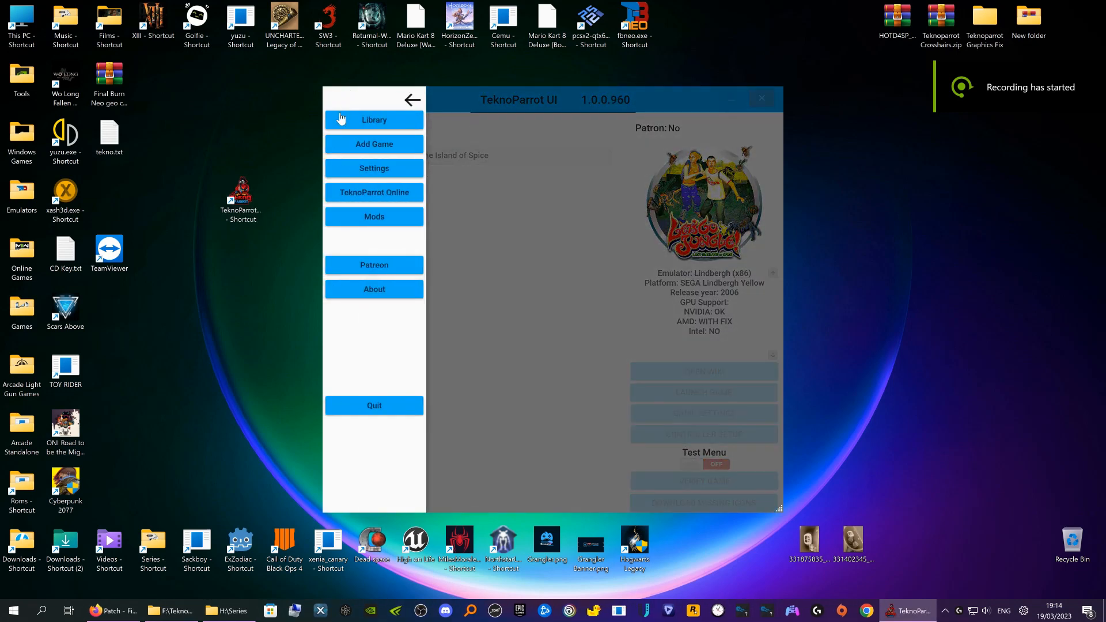
pyautogui.click(370, 151)
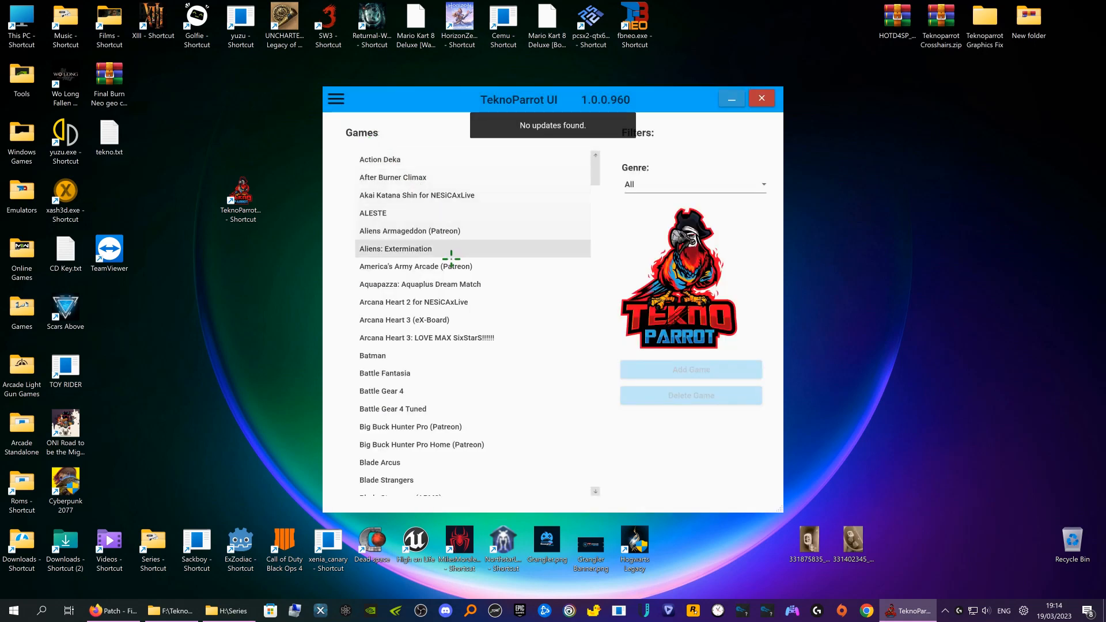
pyautogui.scroll(-15, 444, 265)
pyautogui.scroll(-12, 439, 310)
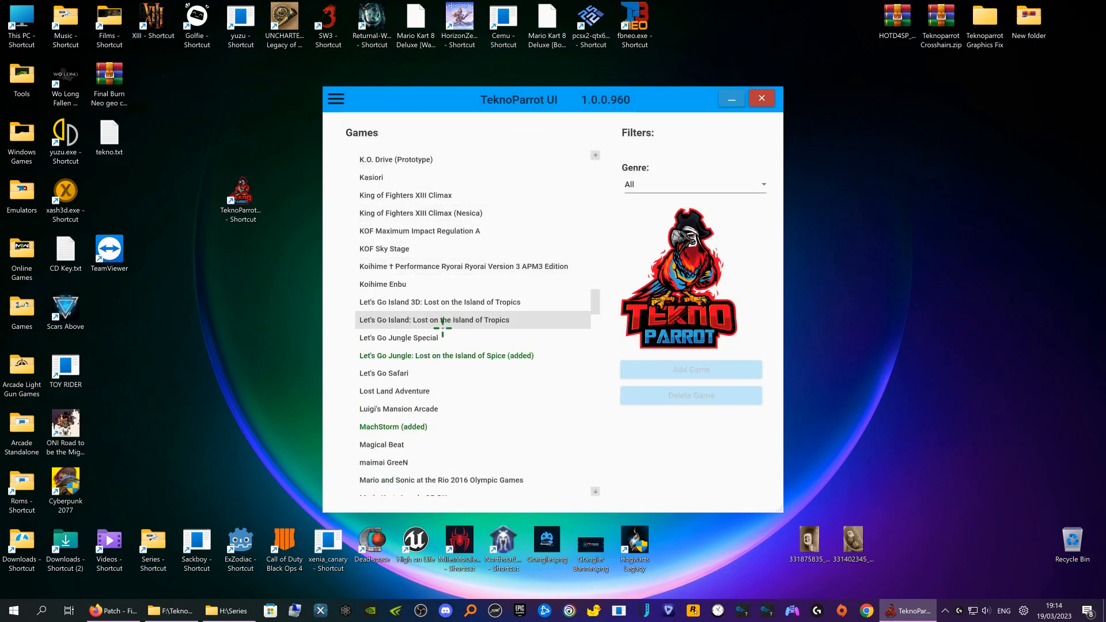
pyautogui.scroll(-10, 443, 329)
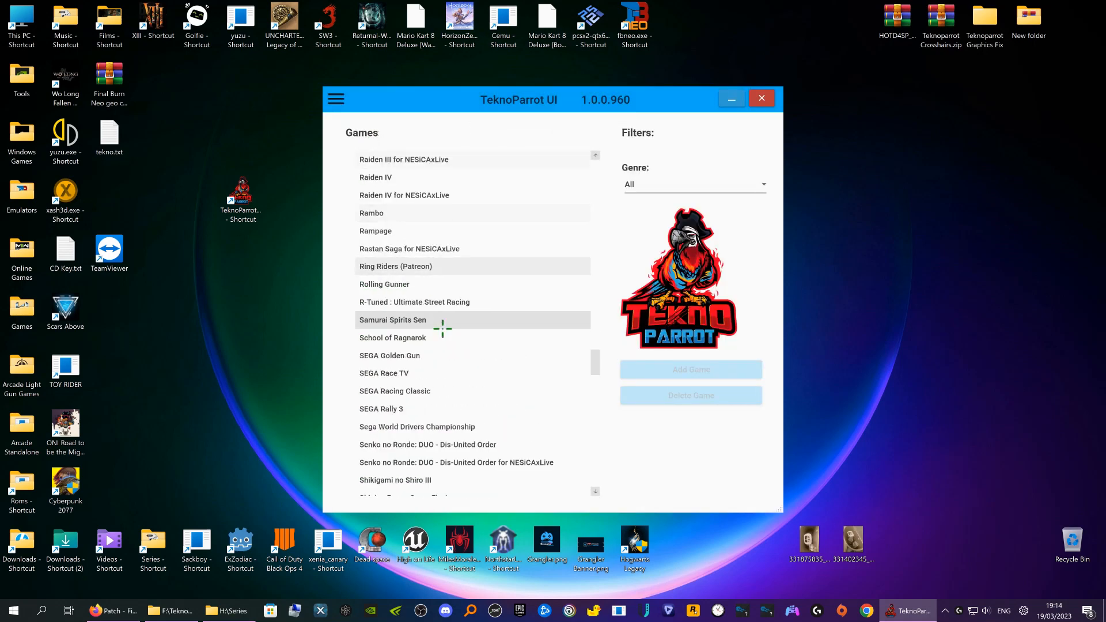
pyautogui.scroll(-15, 443, 328)
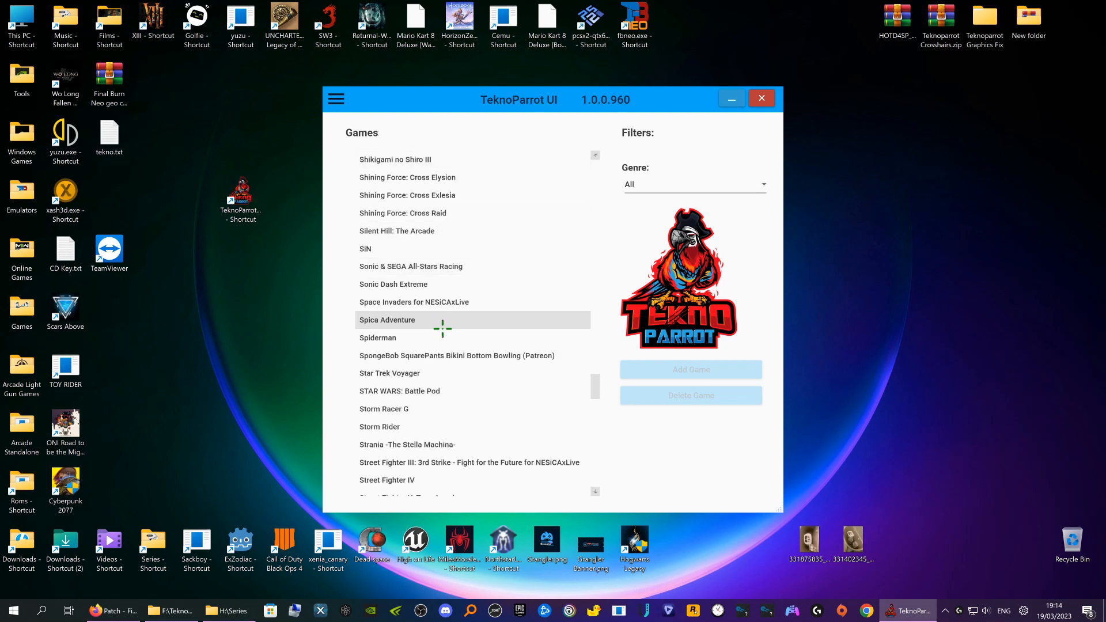
pyautogui.scroll(-1, 442, 328)
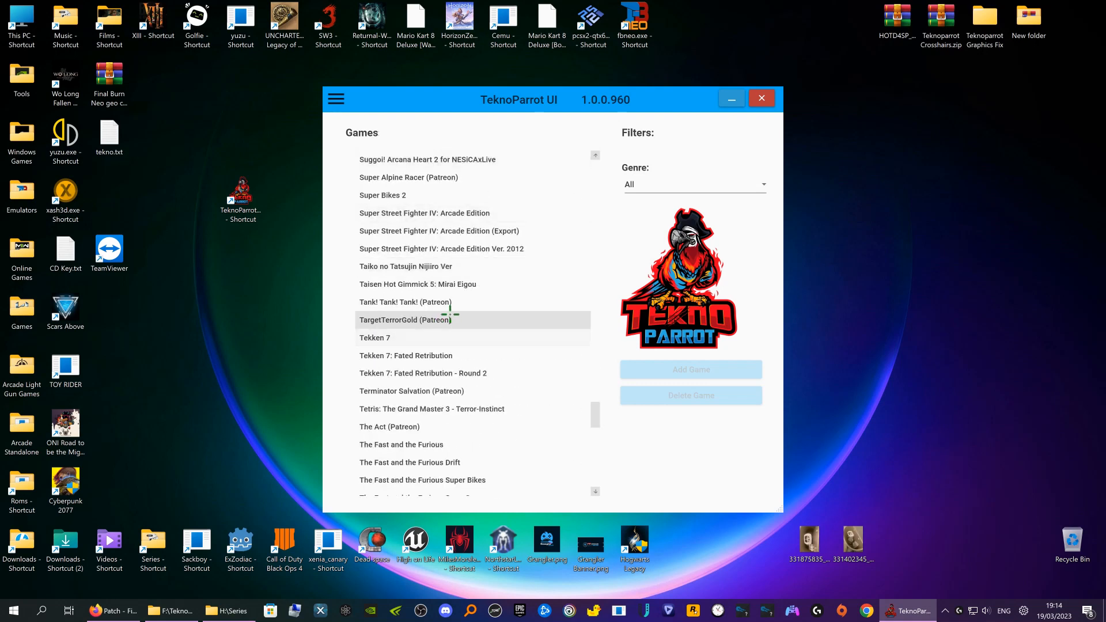
pyautogui.scroll(-2, 450, 315)
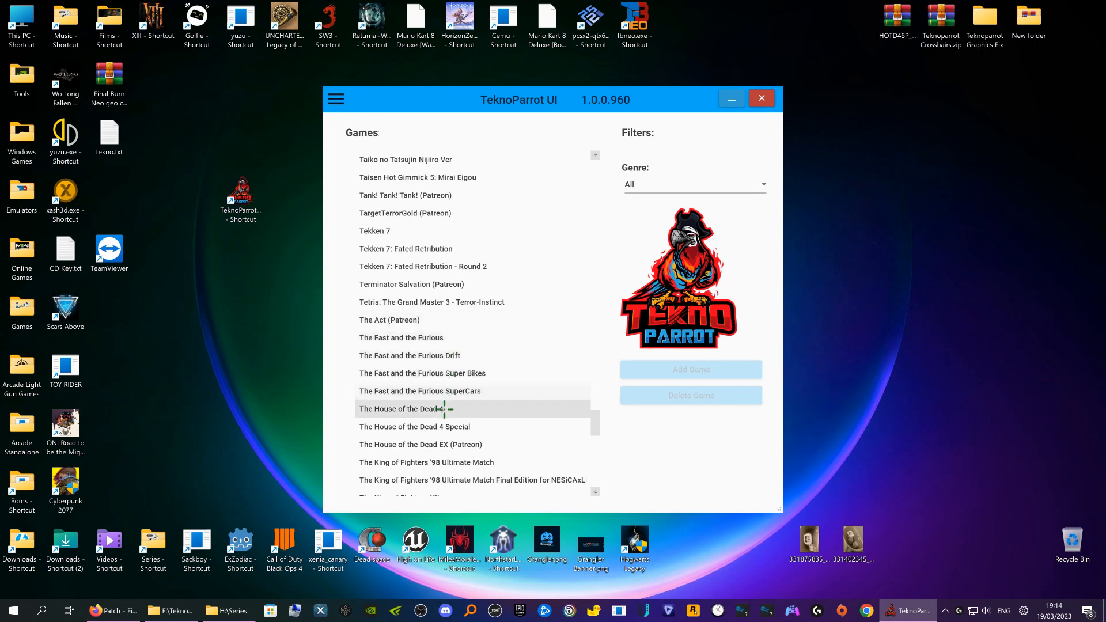
pyautogui.click(444, 409)
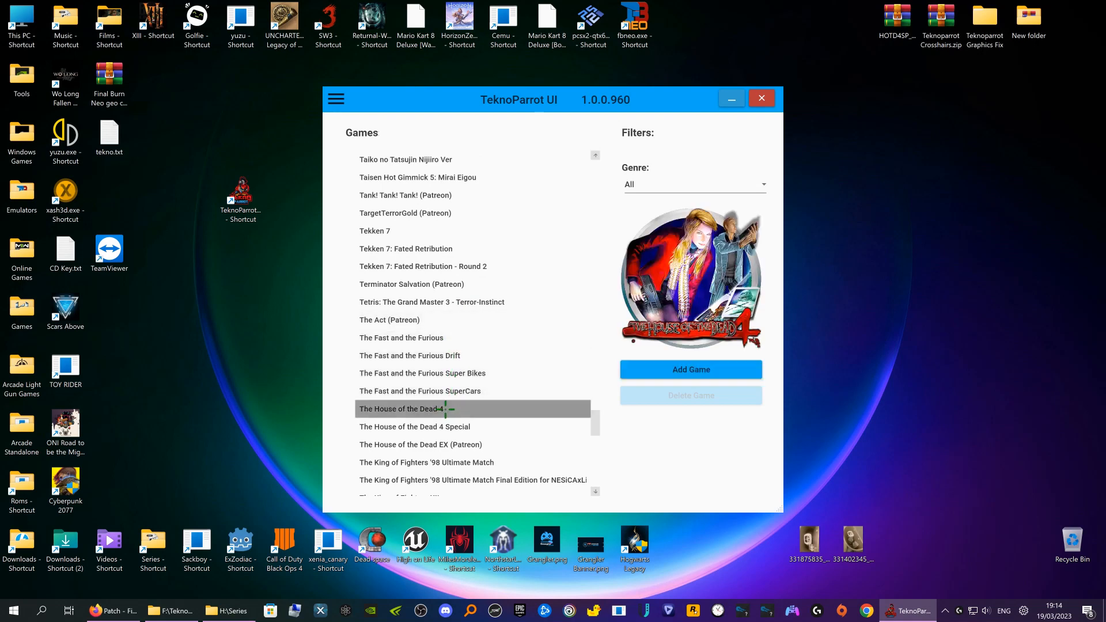
pyautogui.click(693, 372)
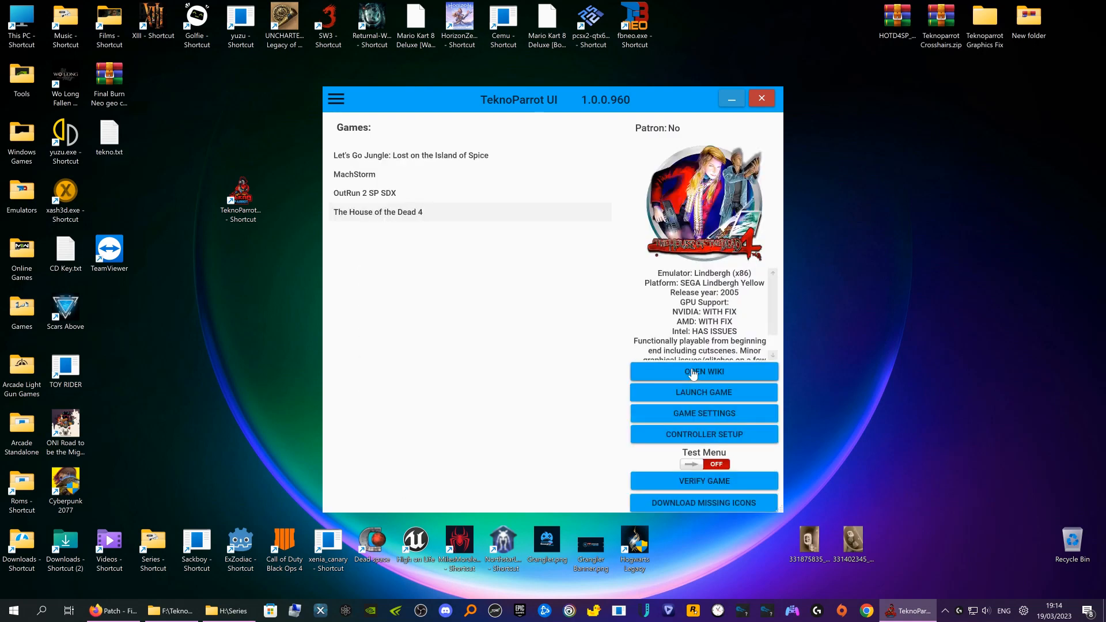
# - In The House of the Dead 4's game settings, set the game executable to hod4M.exe from F:\Teknoparrot Roms\hotd4\disk0\elf
pyautogui.click(425, 212)
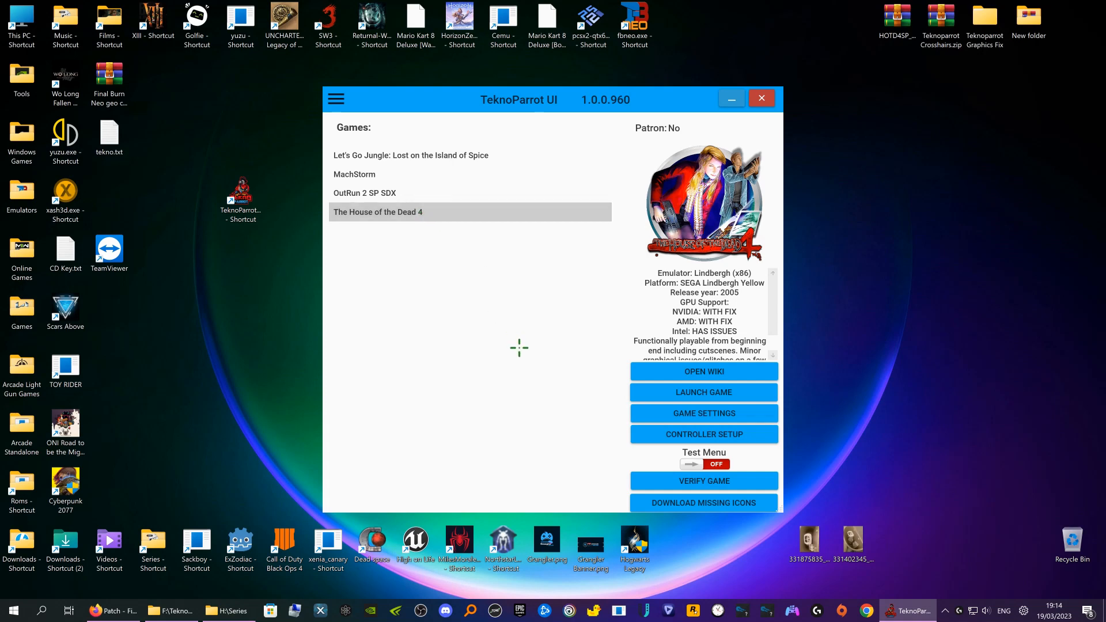
pyautogui.click(689, 417)
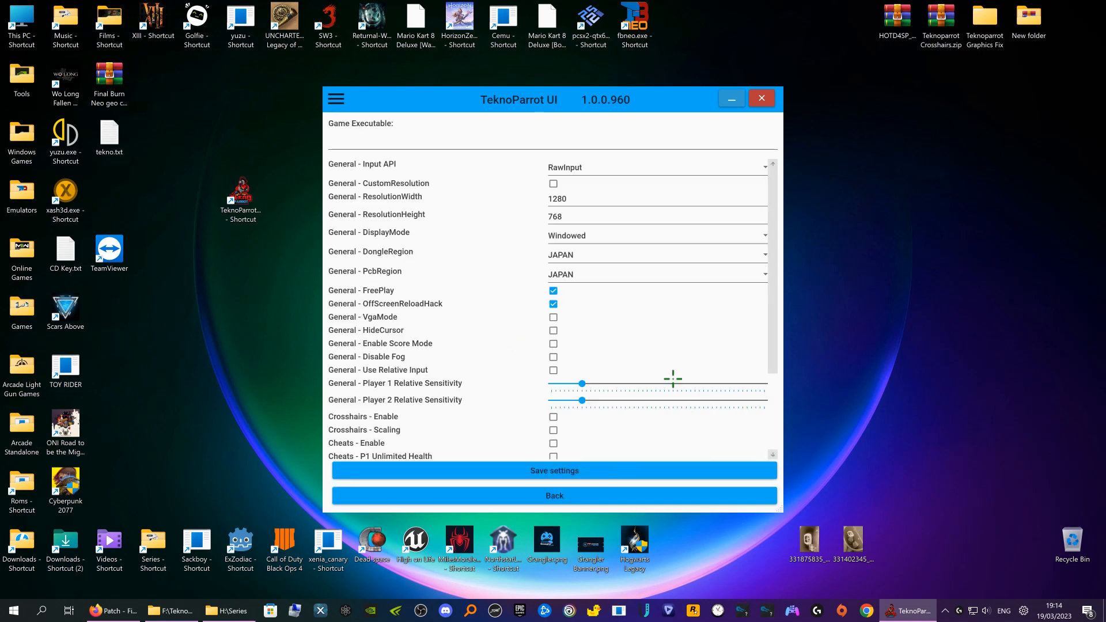
pyautogui.click(526, 143)
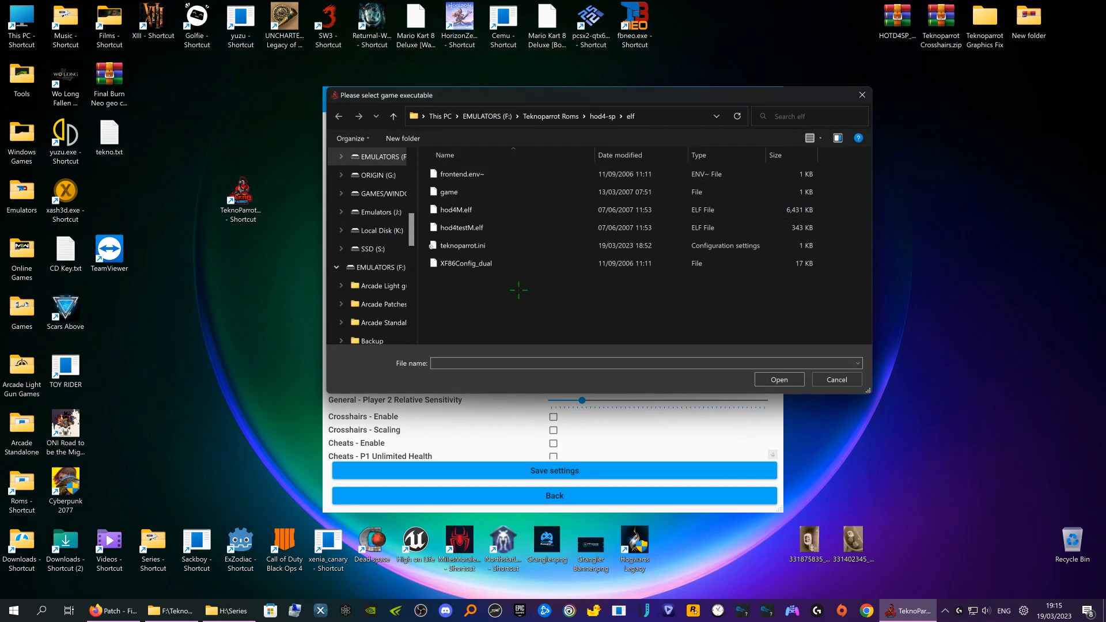
pyautogui.click(564, 117)
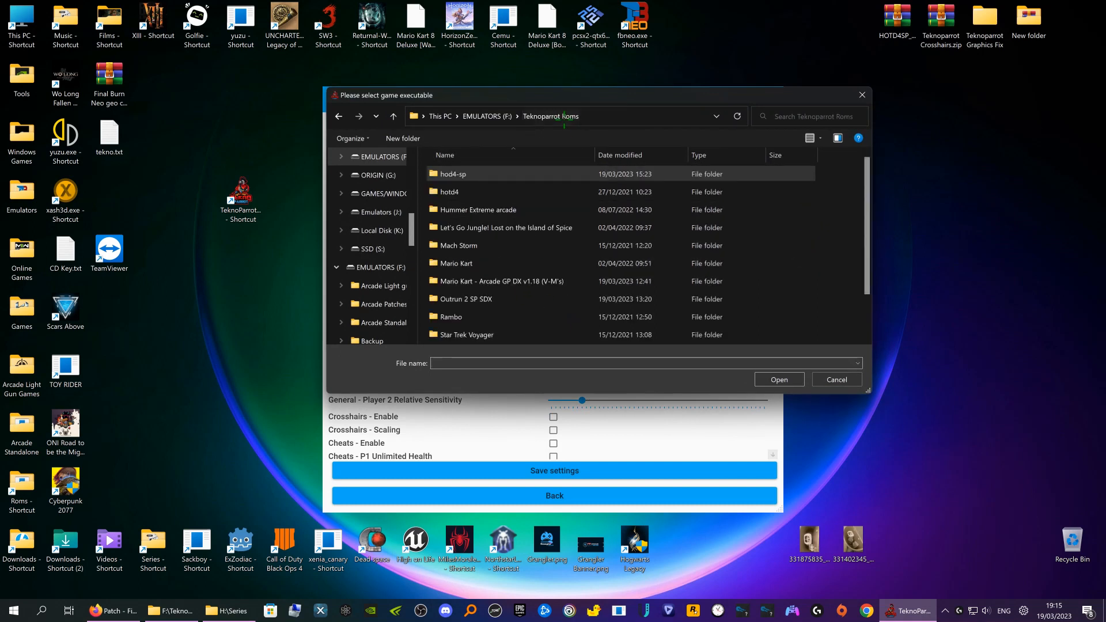
pyautogui.doubleClick(484, 191)
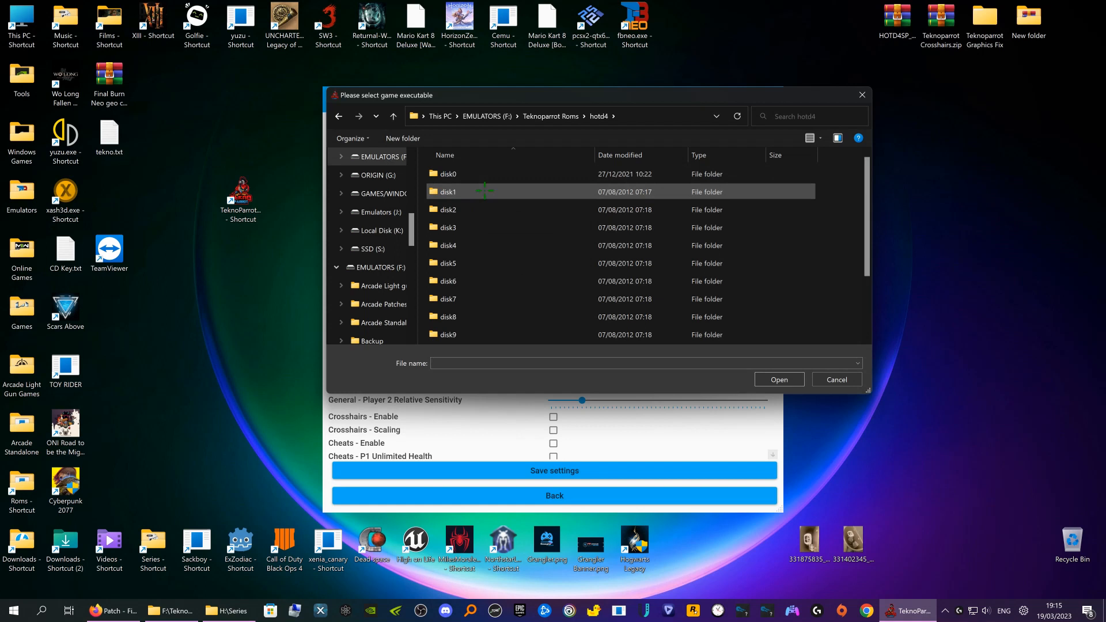
pyautogui.doubleClick(477, 173)
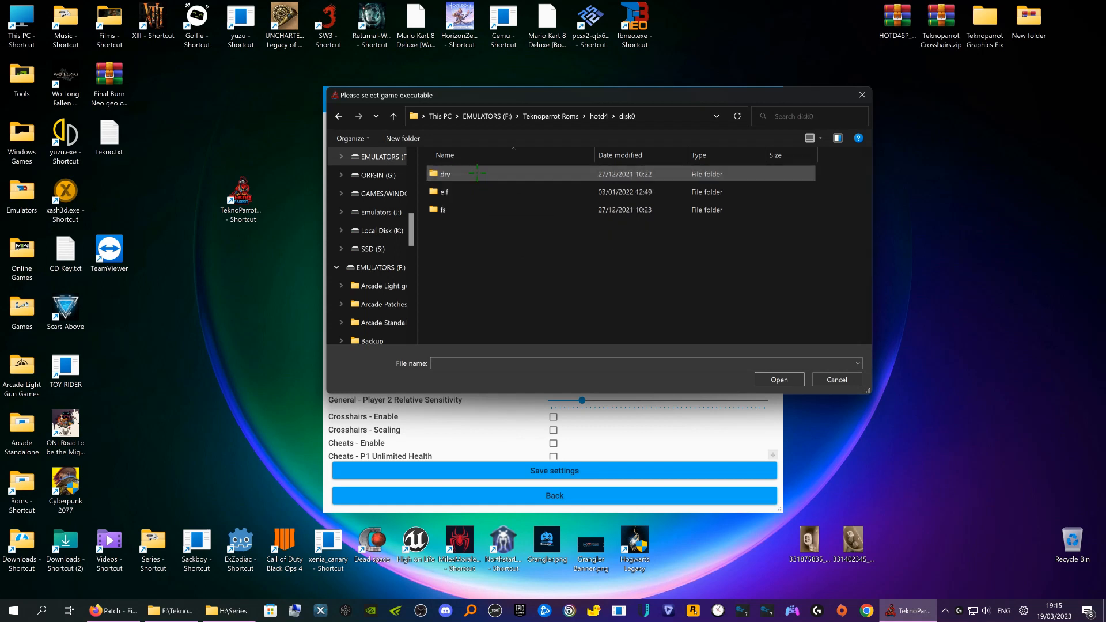
pyautogui.doubleClick(482, 191)
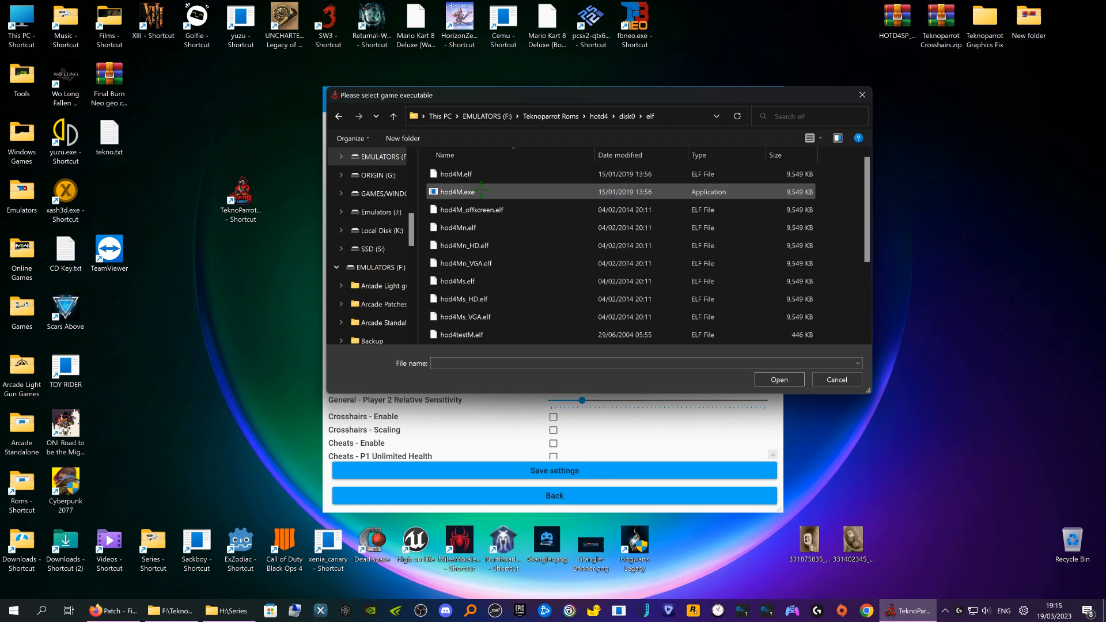
pyautogui.click(475, 194)
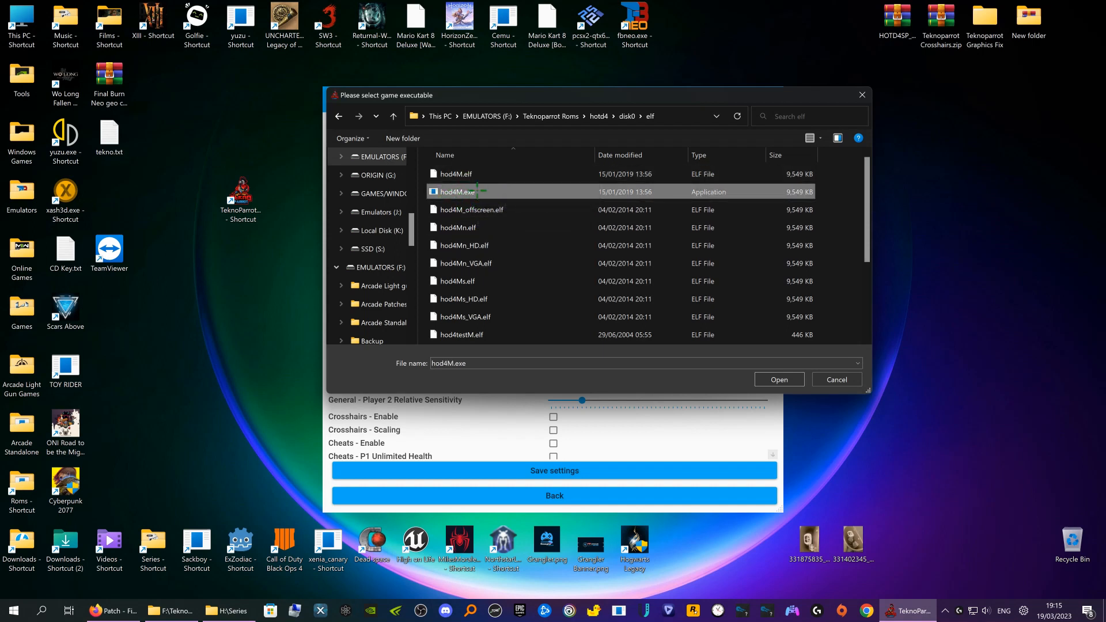
pyautogui.click(779, 379)
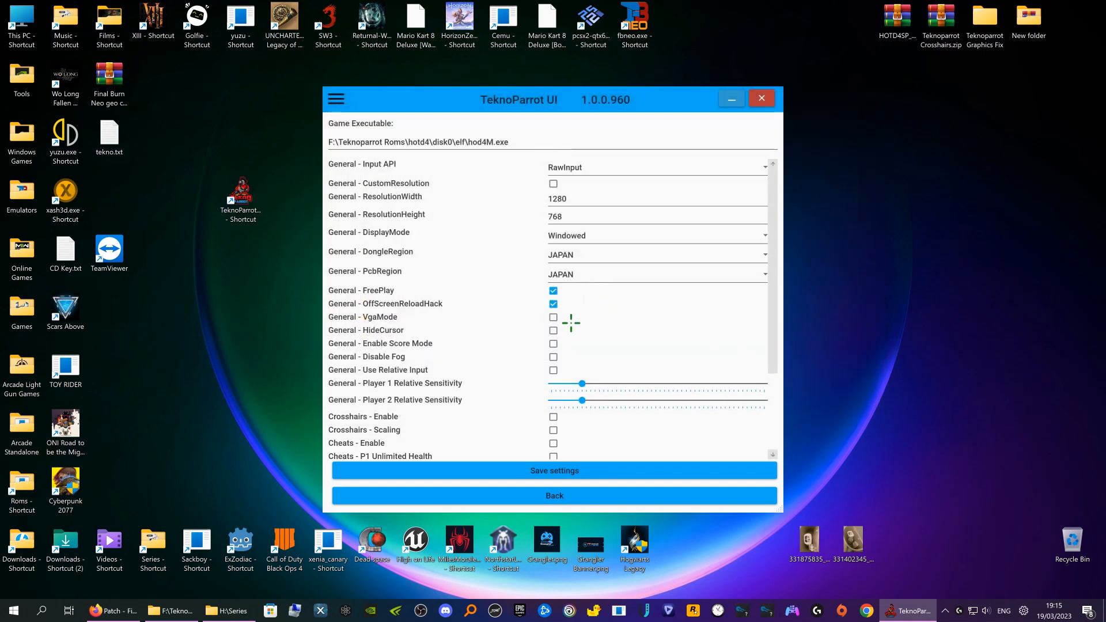
# - Enable HideCursor, Crosshairs - Enable and Crosshairs - Scaling for The House of the Dead 4 and save the settings
pyautogui.click(554, 331)
pyautogui.scroll(-2, 553, 297)
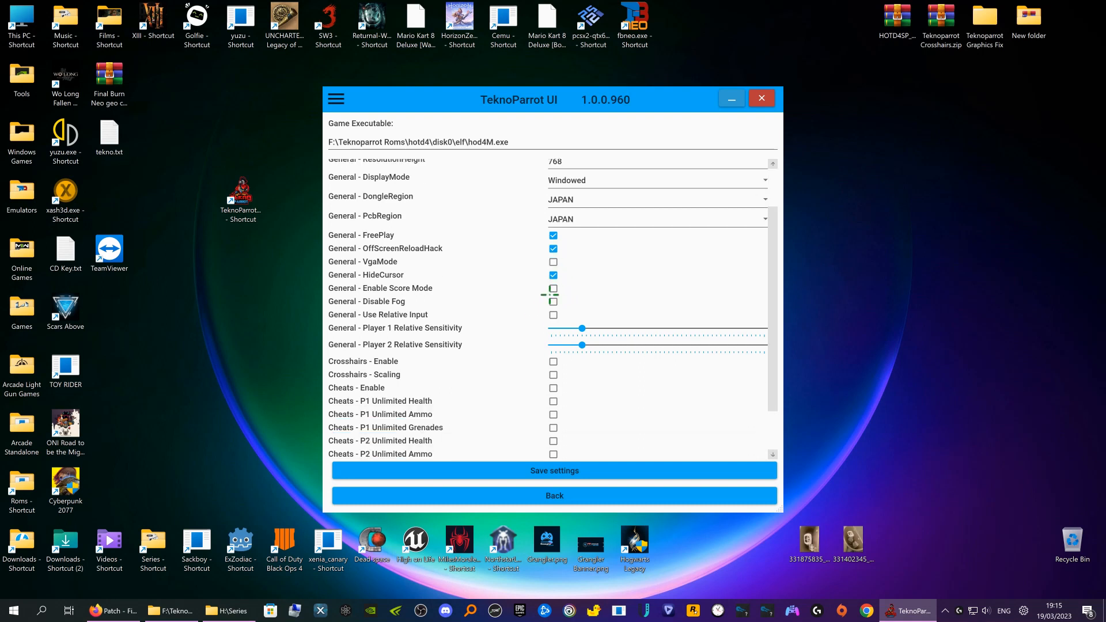
pyautogui.scroll(-1, 546, 294)
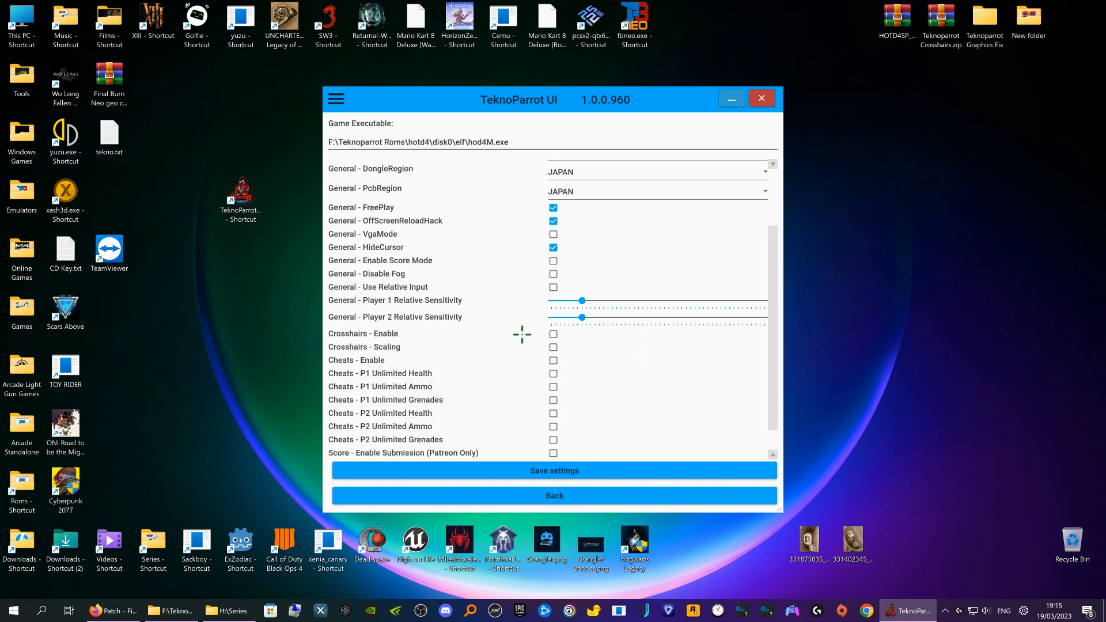
pyautogui.click(554, 334)
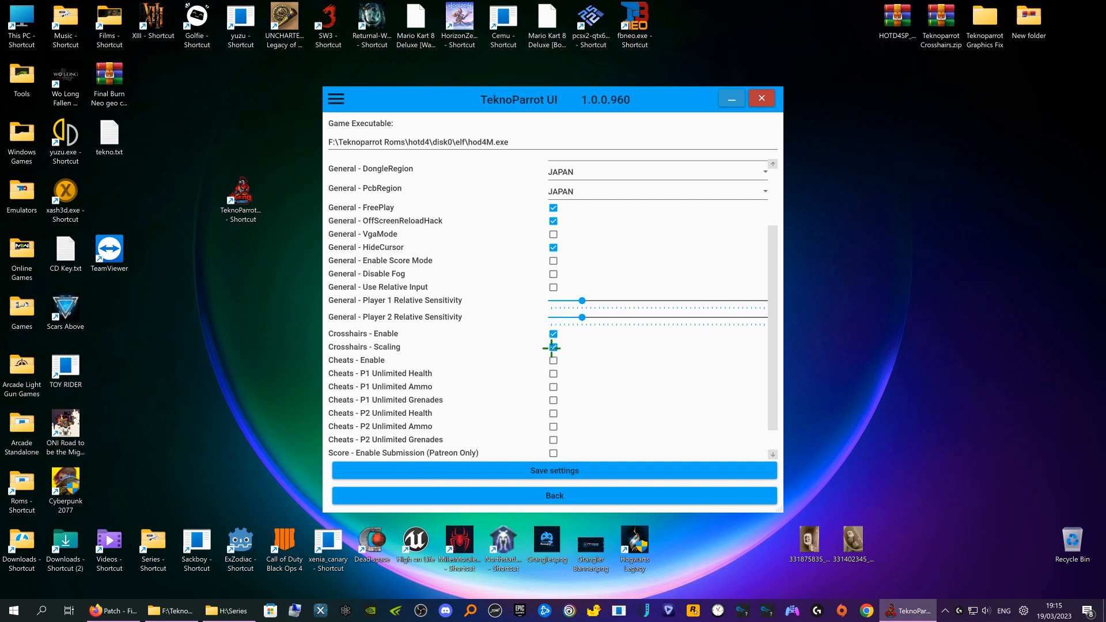
pyautogui.scroll(-1, 557, 347)
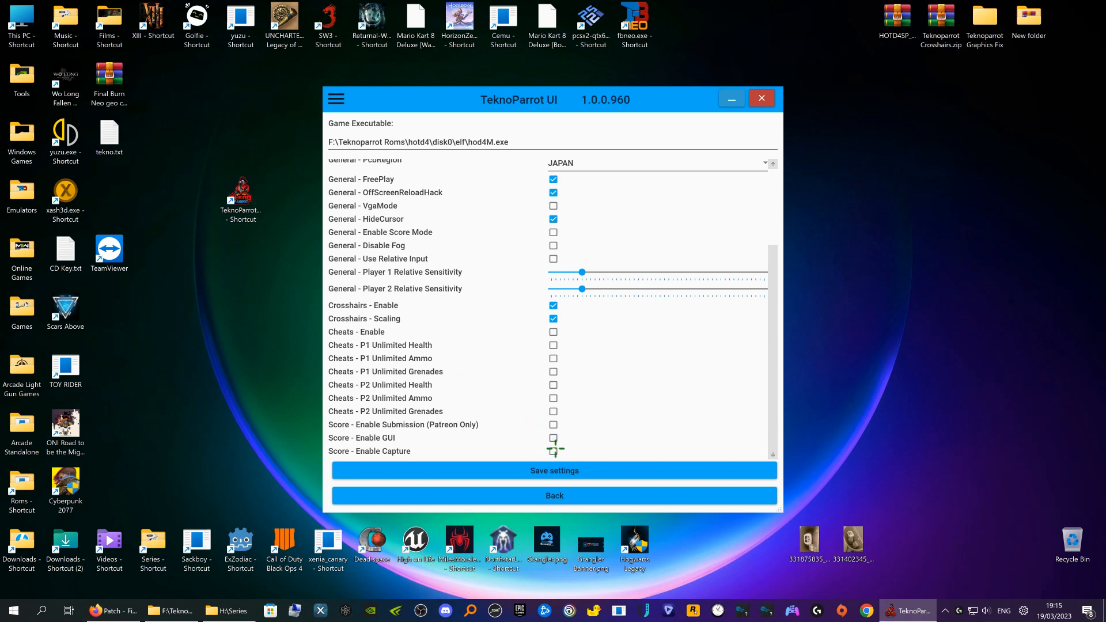
pyautogui.click(569, 473)
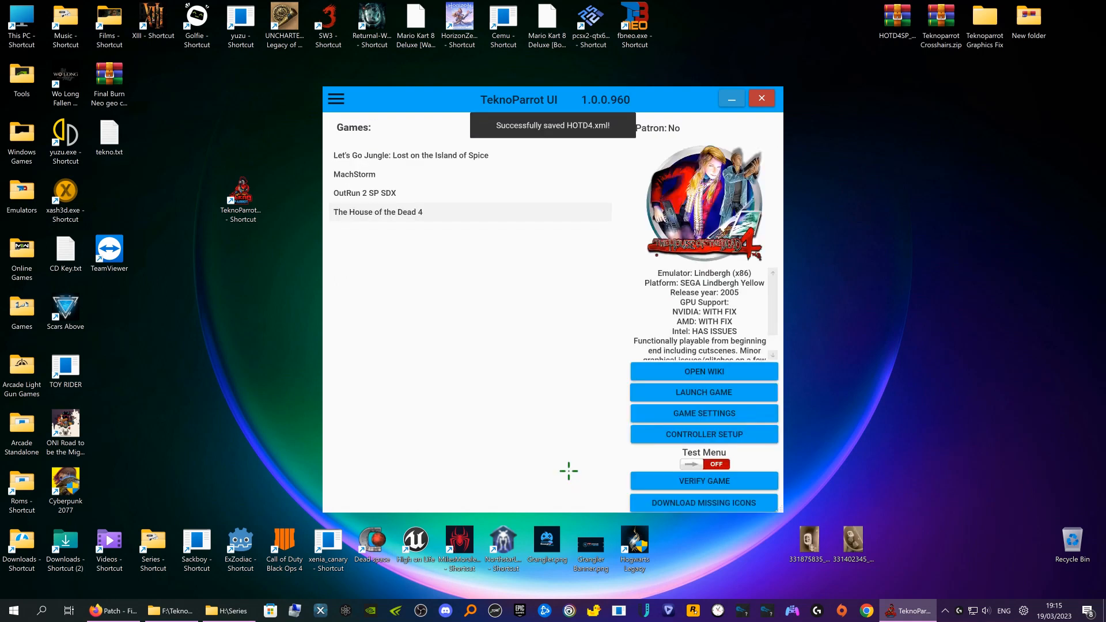
# - In The House of the Dead 4's controller setup, bind Test to the T key and Service 1 to the S key
pyautogui.click(697, 435)
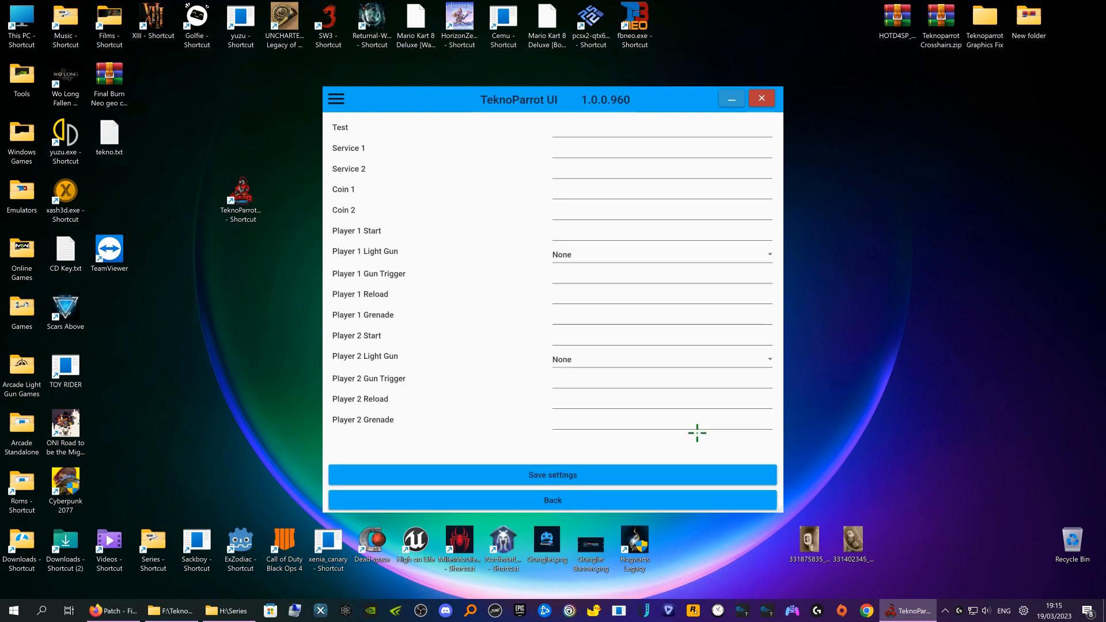
pyautogui.click(649, 134)
pyautogui.press('t')
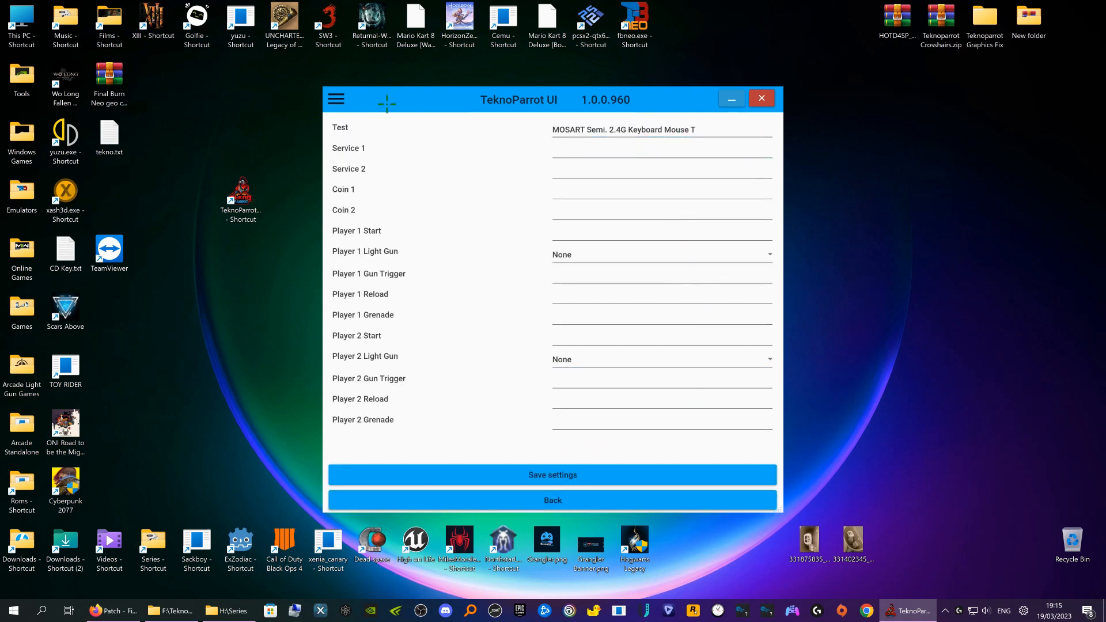
pyautogui.click(554, 157)
pyautogui.press('s')
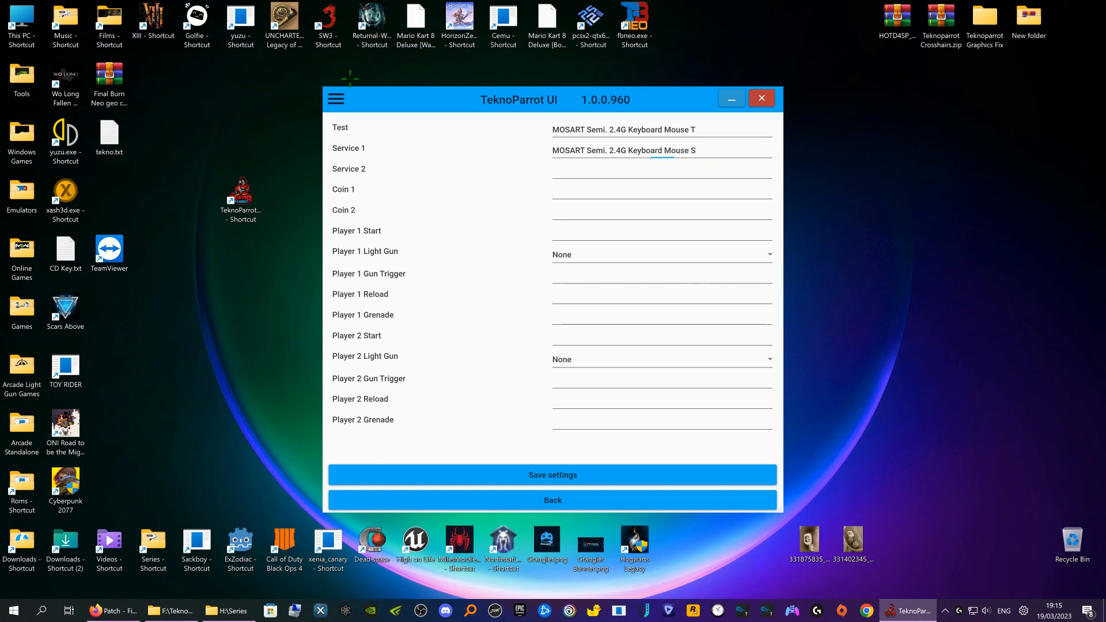
# - Bind Coin 1 to the keyboard's 5 key and Player 1 Start to the 1 key
pyautogui.moveTo(412, 89); pyautogui.dragTo(333, 86)
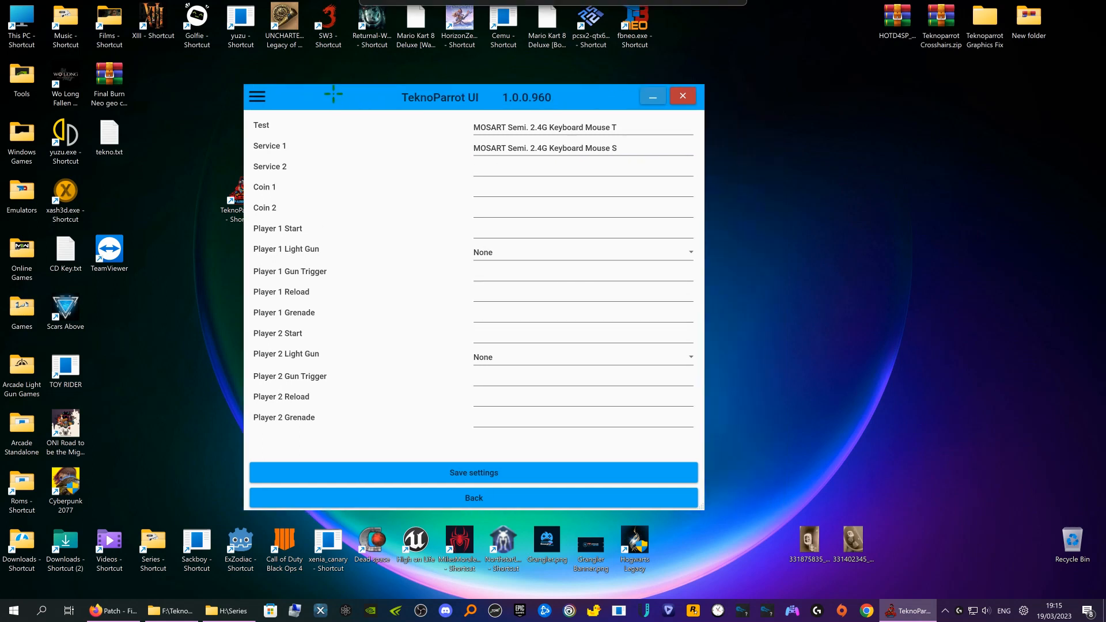
pyautogui.click(492, 185)
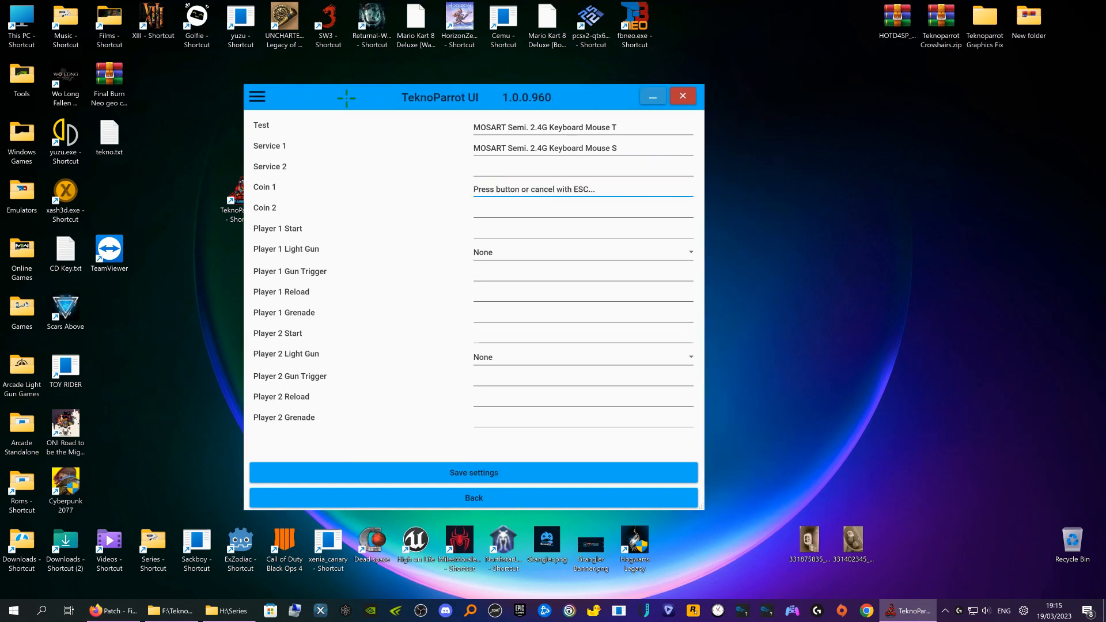
pyautogui.press('1')
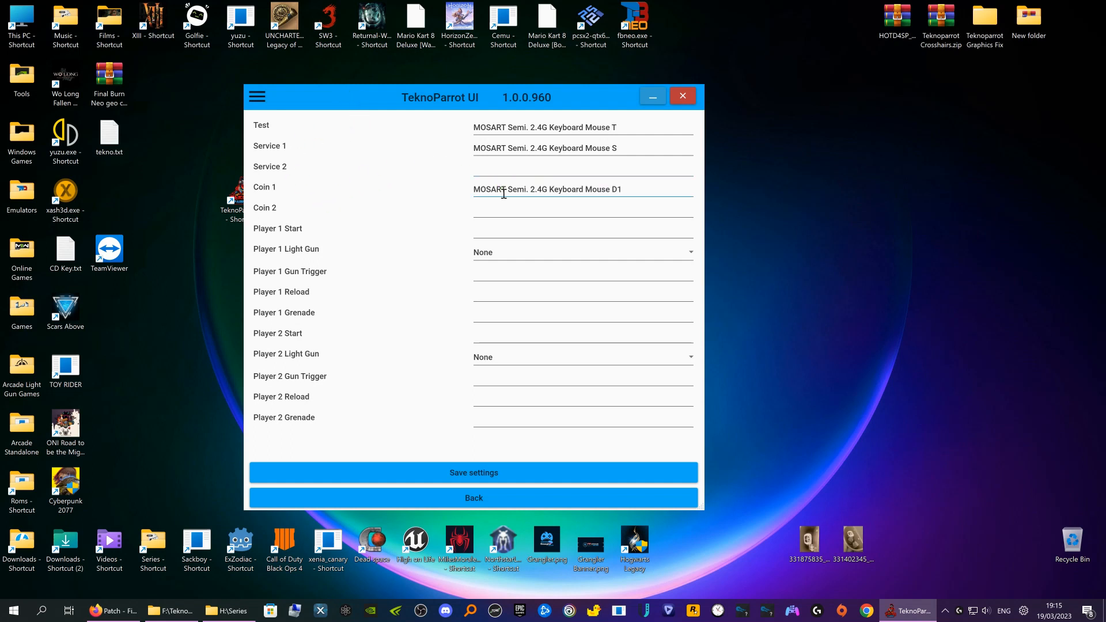
pyautogui.click(502, 190)
pyautogui.press('5')
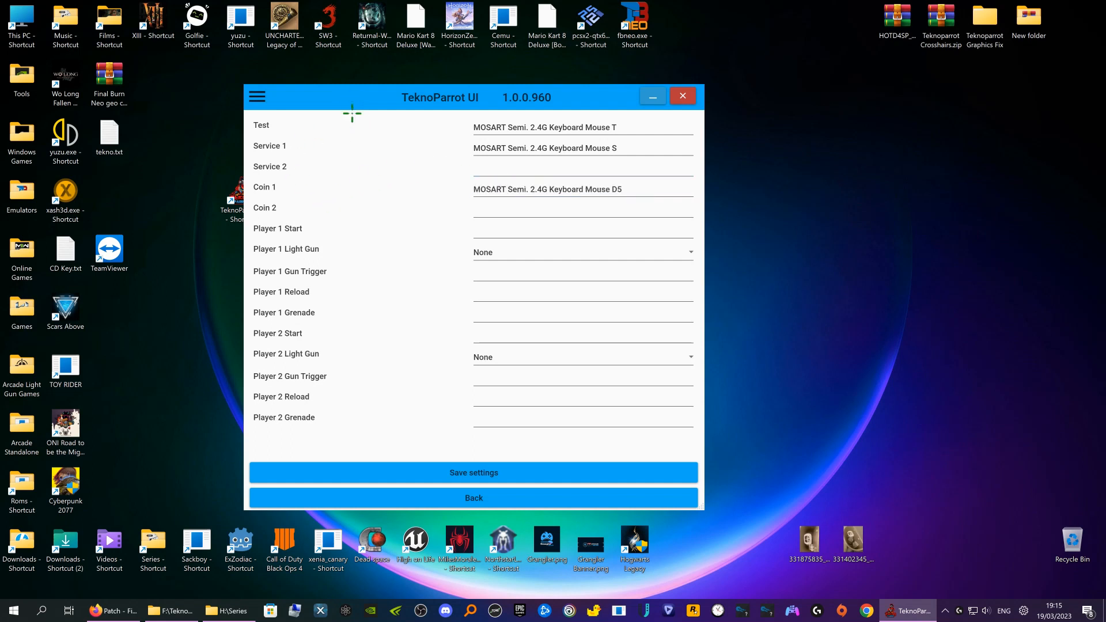
pyautogui.click(520, 234)
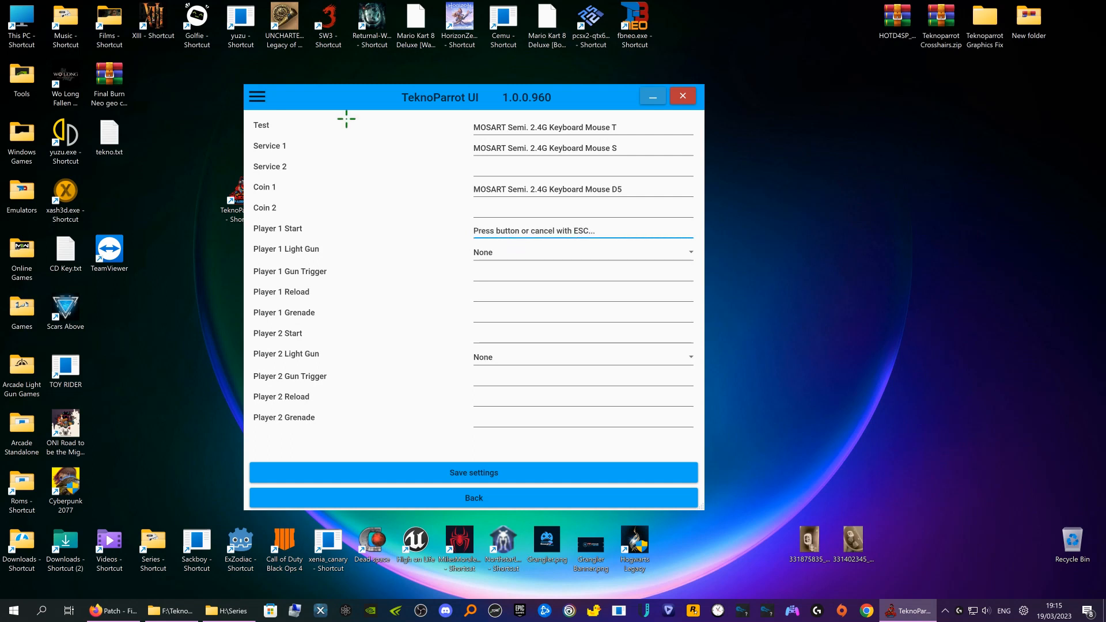
pyautogui.press('1')
# - Set Player 1 Light Gun to Logitech G502 HERO Gaming Mouse and bind Player 1 Gun Trigger to that mouse's LeftButton
pyautogui.click(510, 248)
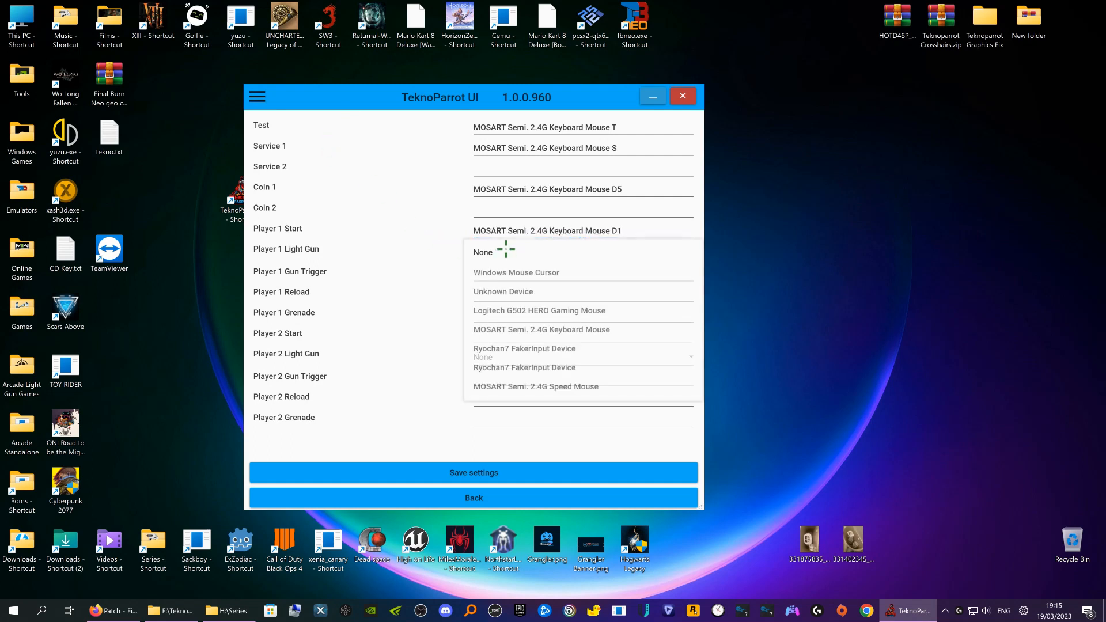
pyautogui.click(546, 310)
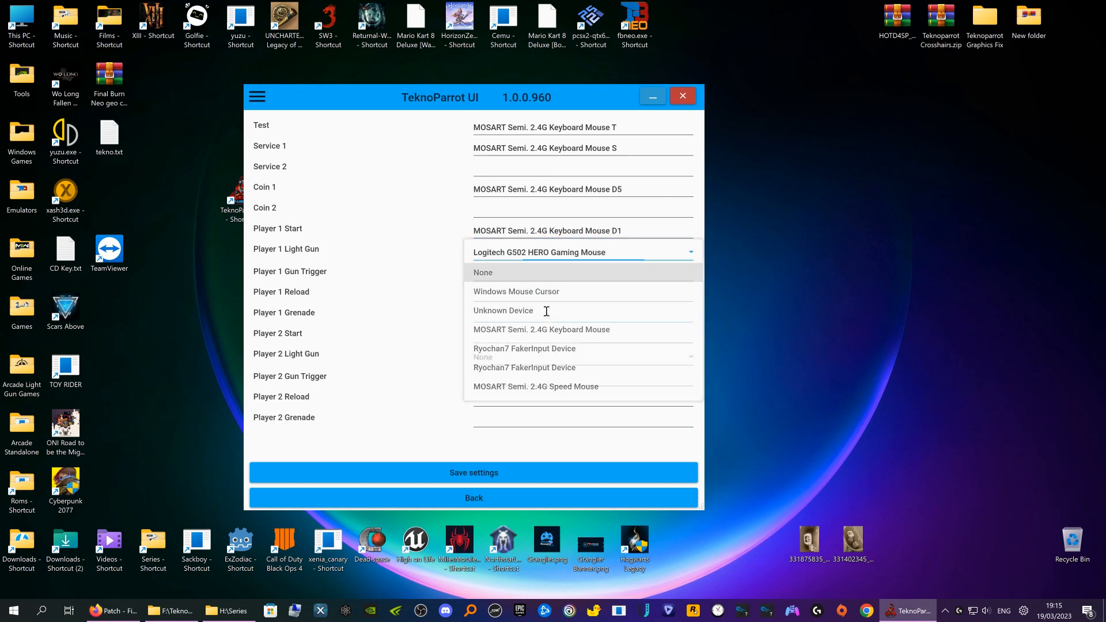
pyautogui.click(504, 277)
pyautogui.press('Escape')
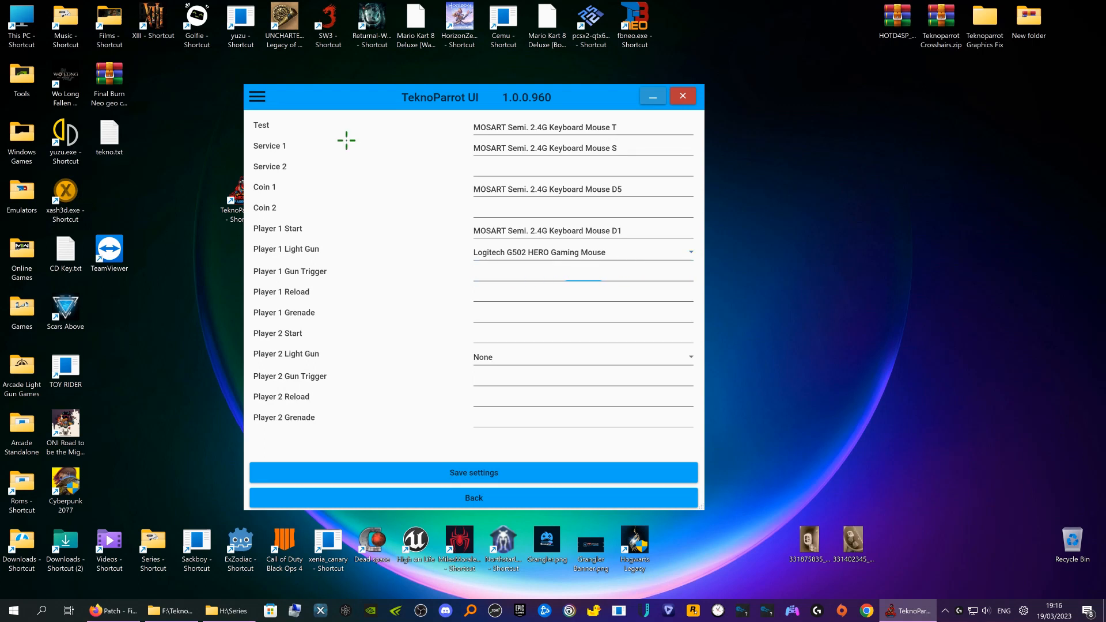
pyautogui.click(494, 277)
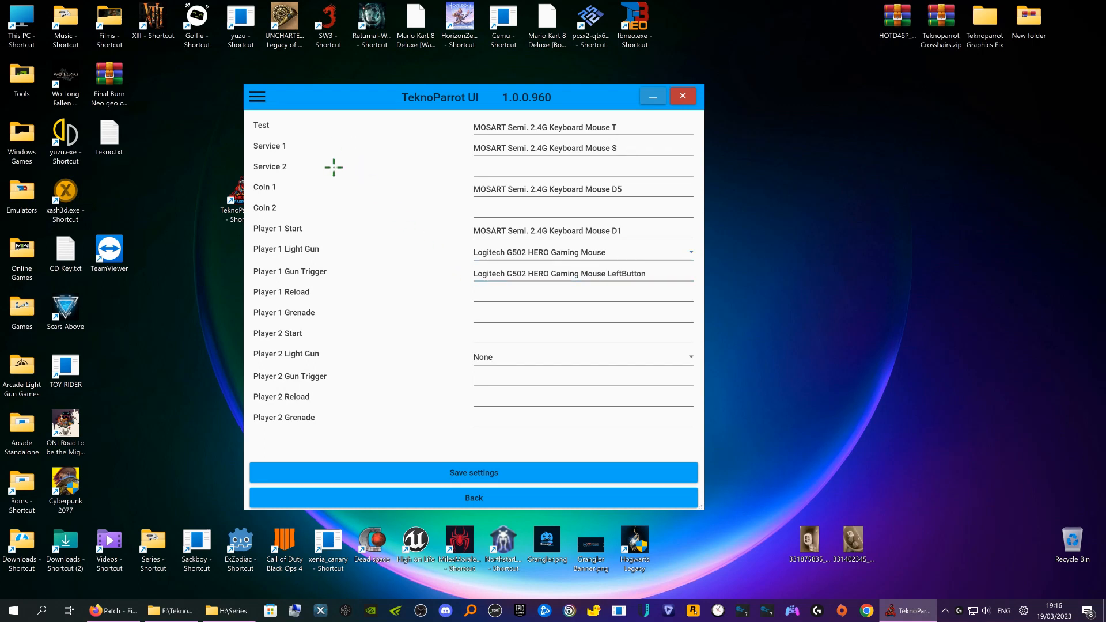
# - Bind Player 1 Reload to the Logitech mouse's RightButton and Player 1 Grenade to its MiddleButton, and save the controller settings
pyautogui.click(507, 297)
pyautogui.rightClick(345, 150)
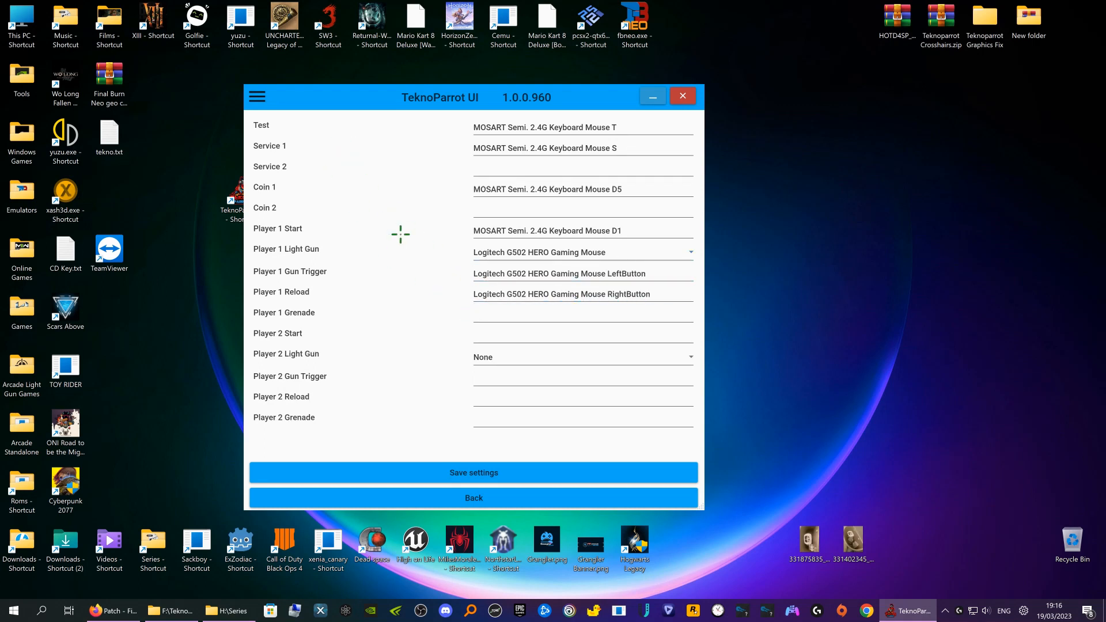
pyautogui.click(510, 311)
pyautogui.middleClick(346, 161)
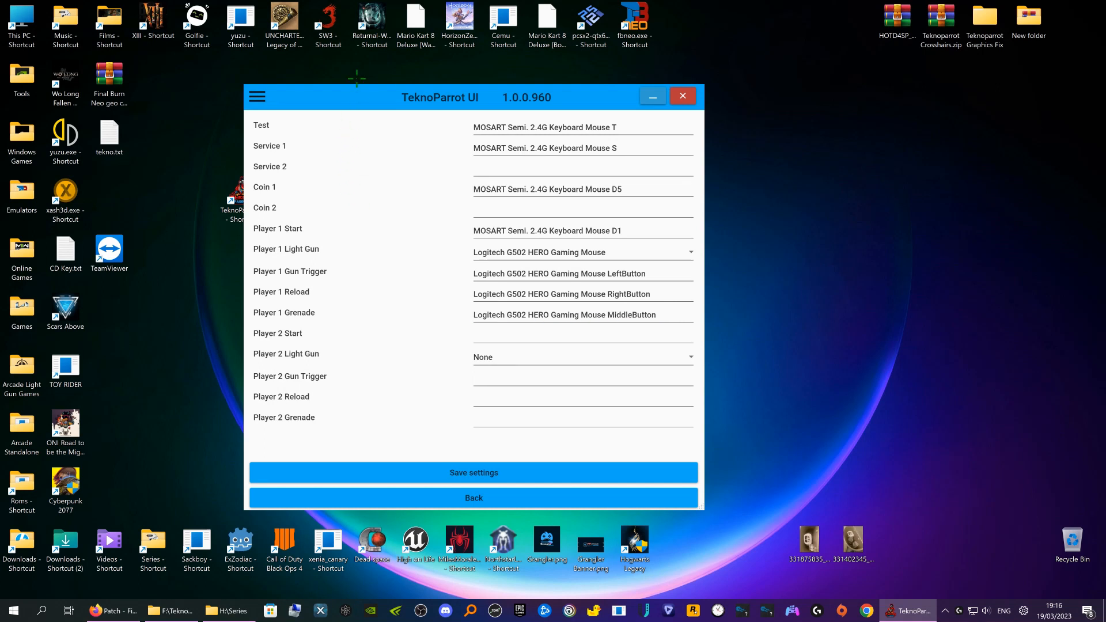
pyautogui.moveTo(360, 92); pyautogui.dragTo(343, 75)
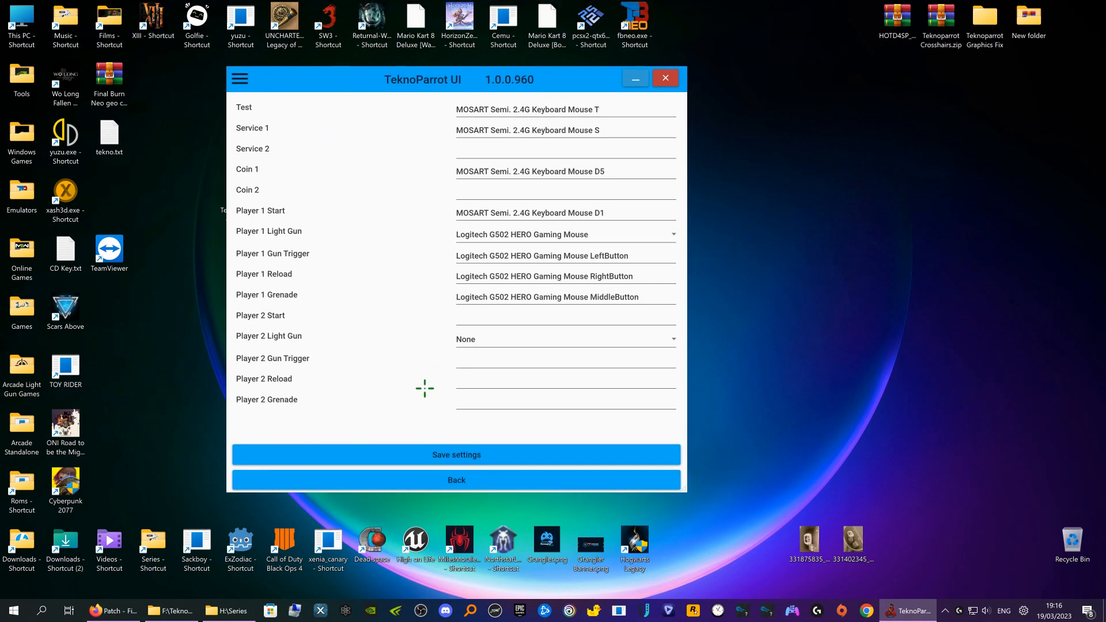
pyautogui.click(480, 458)
# - Launch The House of the Dead 4 and lower the TeknoBudgie game's volume in the Windows Volume Mixer
pyautogui.click(317, 196)
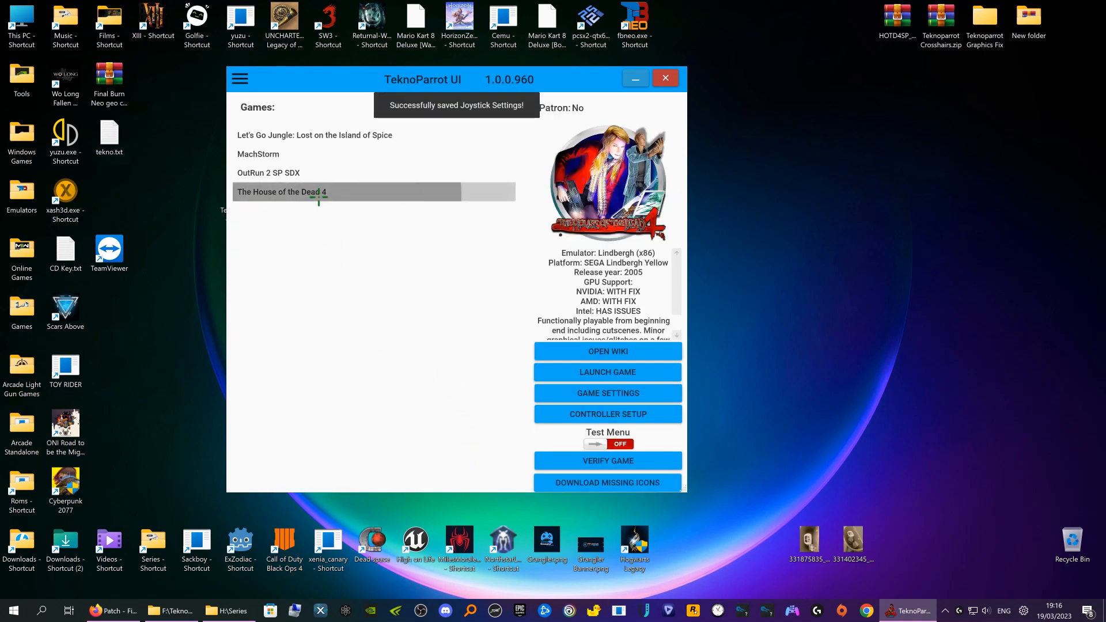
pyautogui.click(552, 370)
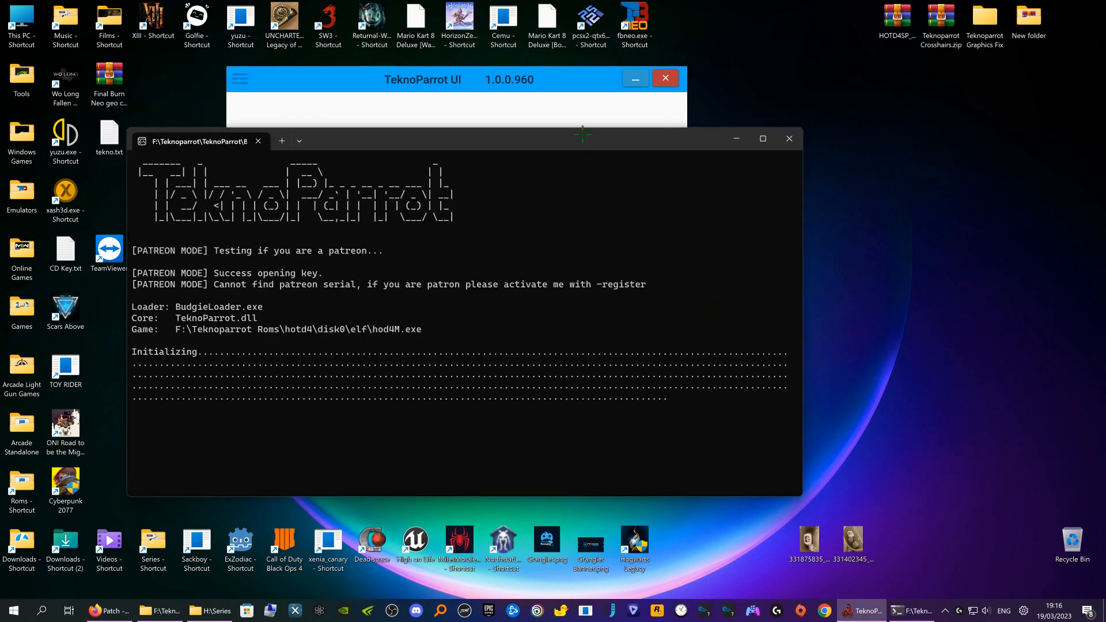
pyautogui.click(986, 611)
pyautogui.rightClick(986, 610)
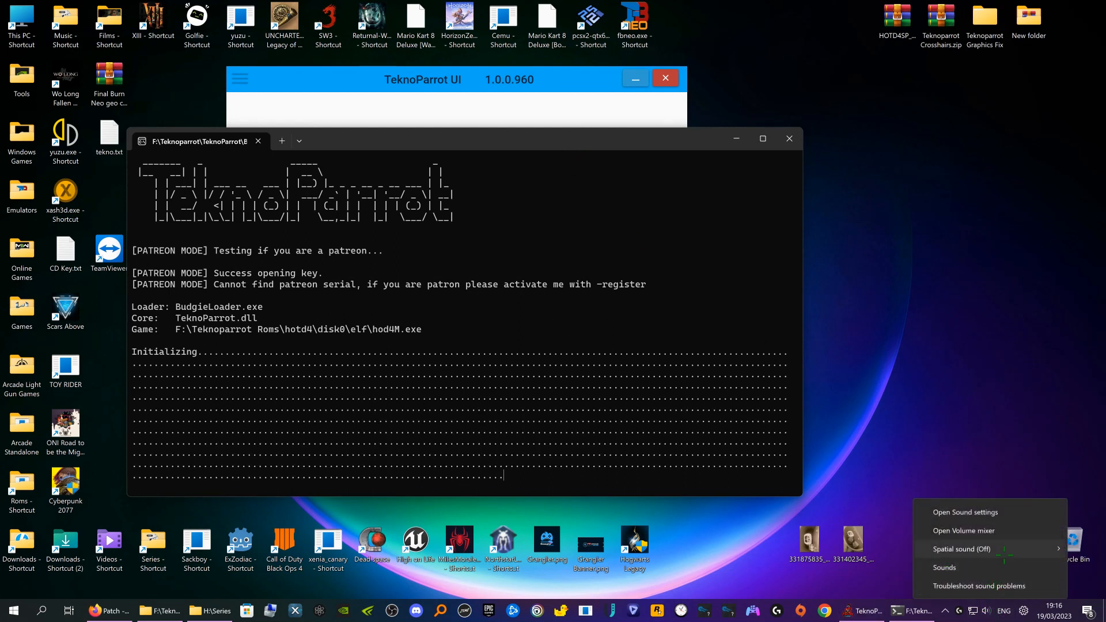
pyautogui.click(1007, 529)
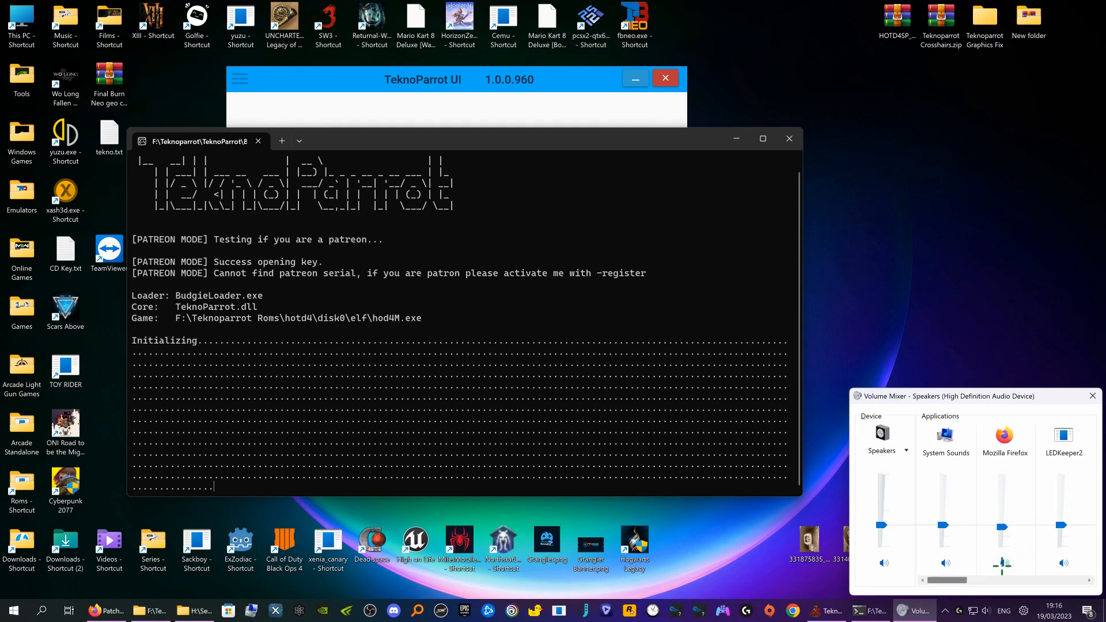
pyautogui.moveTo(968, 580); pyautogui.dragTo(1098, 580)
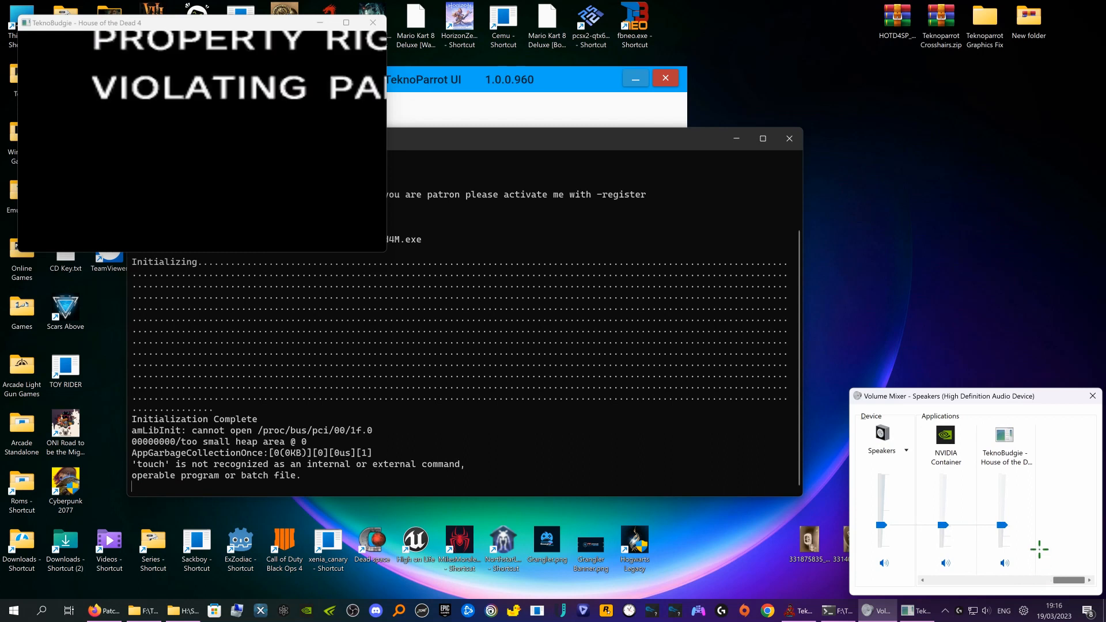
pyautogui.moveTo(1002, 526); pyautogui.dragTo(1002, 540)
pyautogui.click(986, 336)
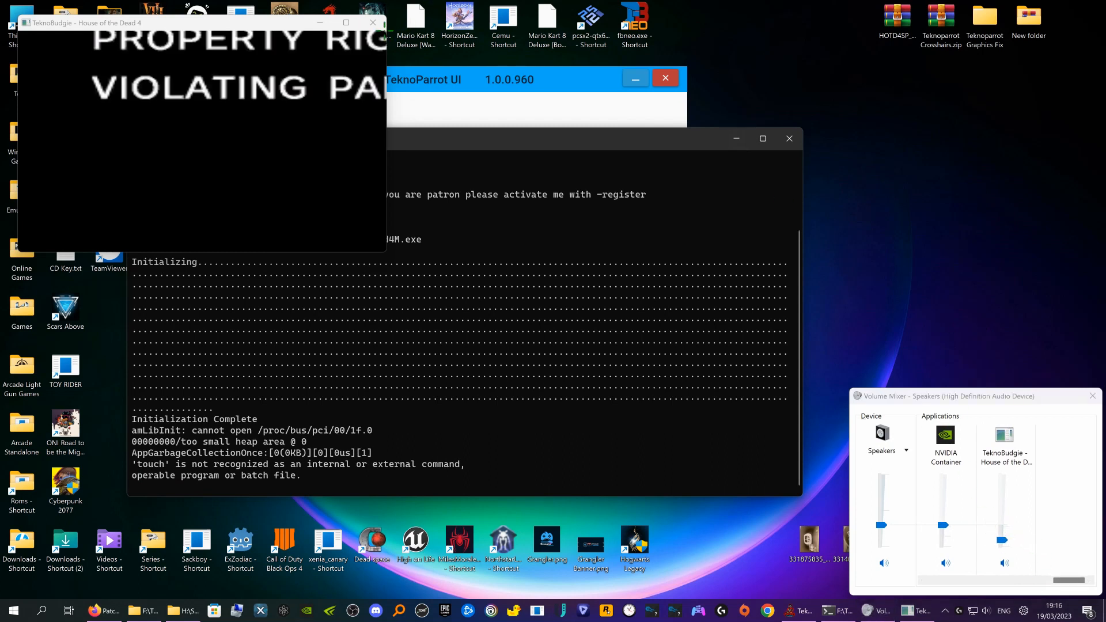
# - Close the running game and enable CustomResolution in its game settings with a width of 3840 and height of 2160
pyautogui.click(374, 23)
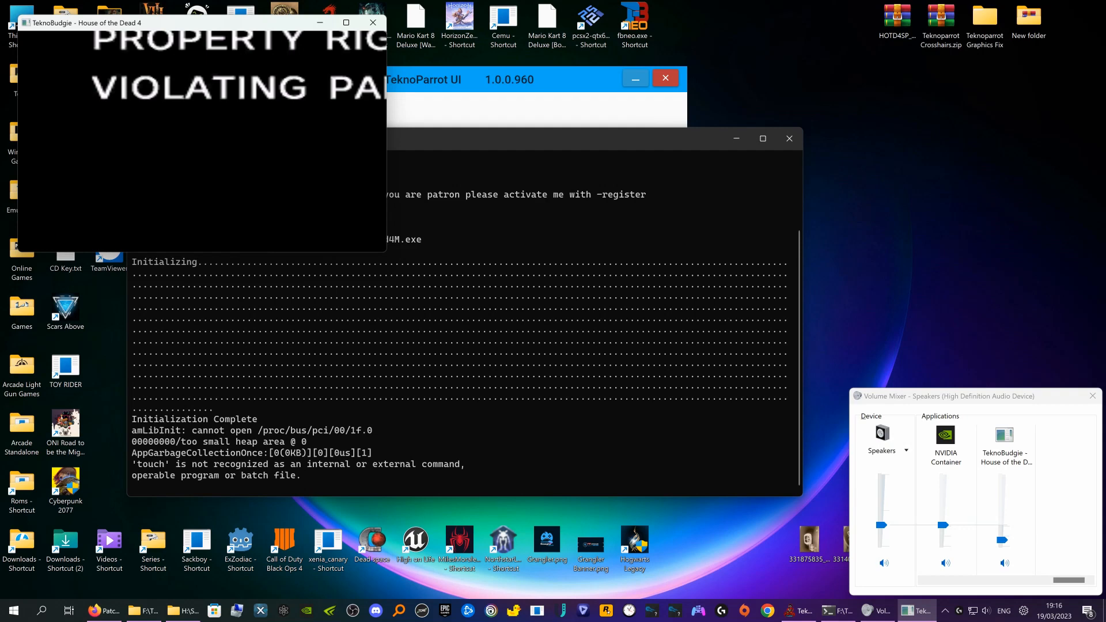
pyautogui.click(373, 23)
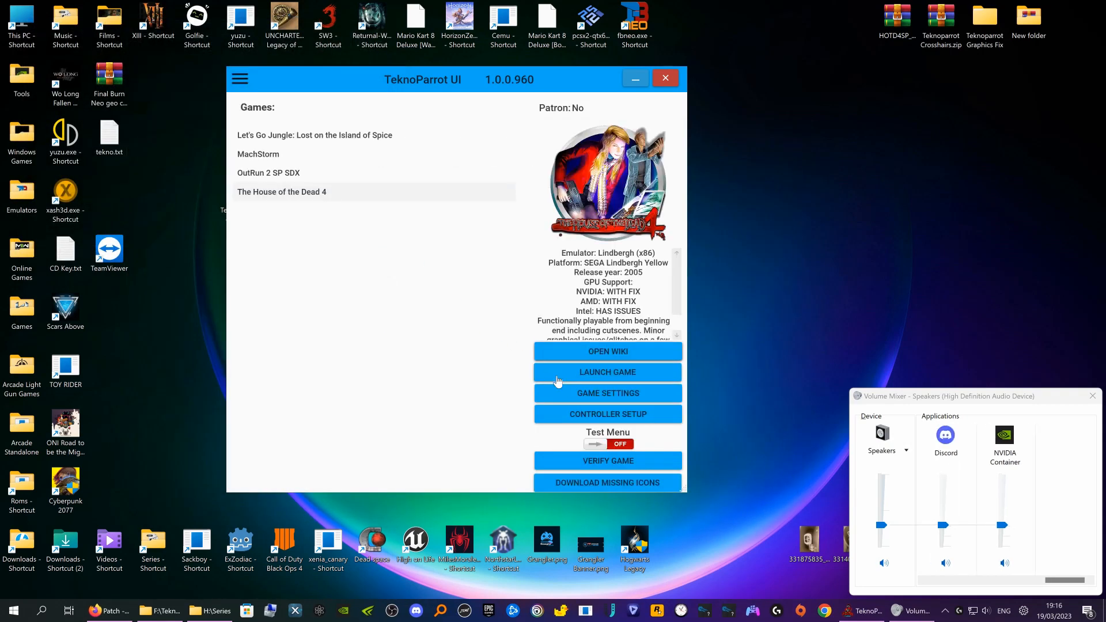
pyautogui.click(625, 394)
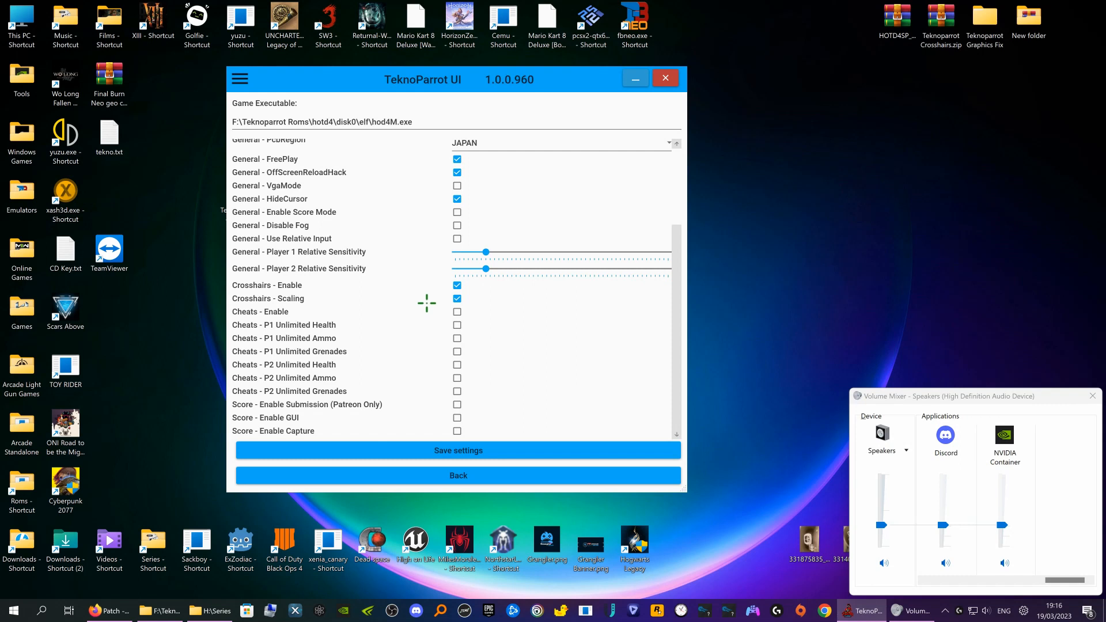
pyautogui.scroll(3, 438, 314)
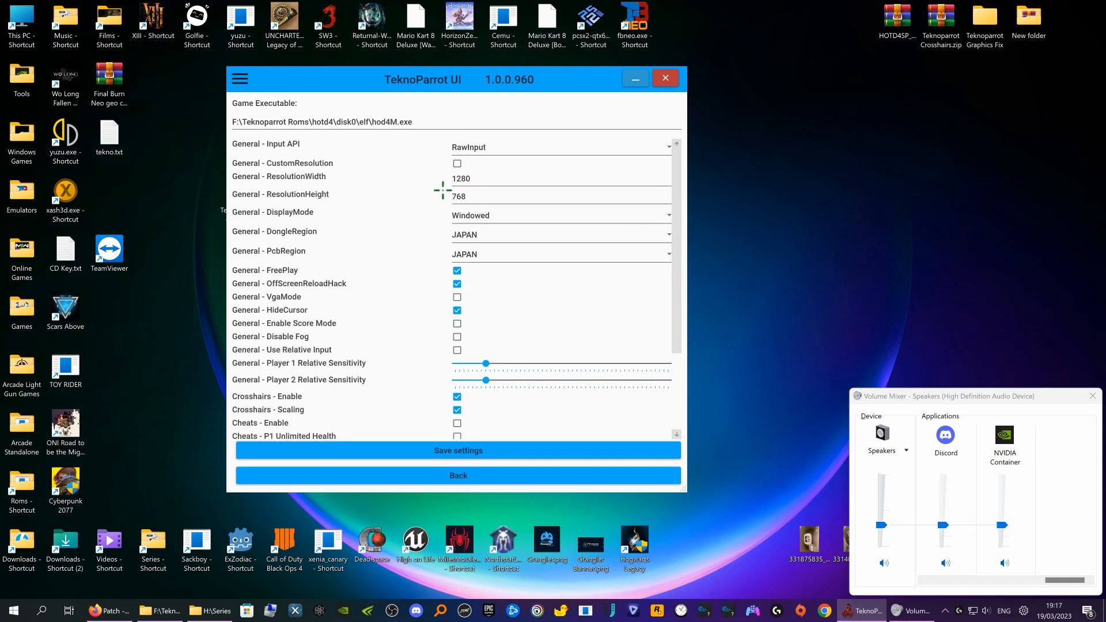
pyautogui.click(457, 163)
pyautogui.moveTo(496, 179); pyautogui.dragTo(429, 179)
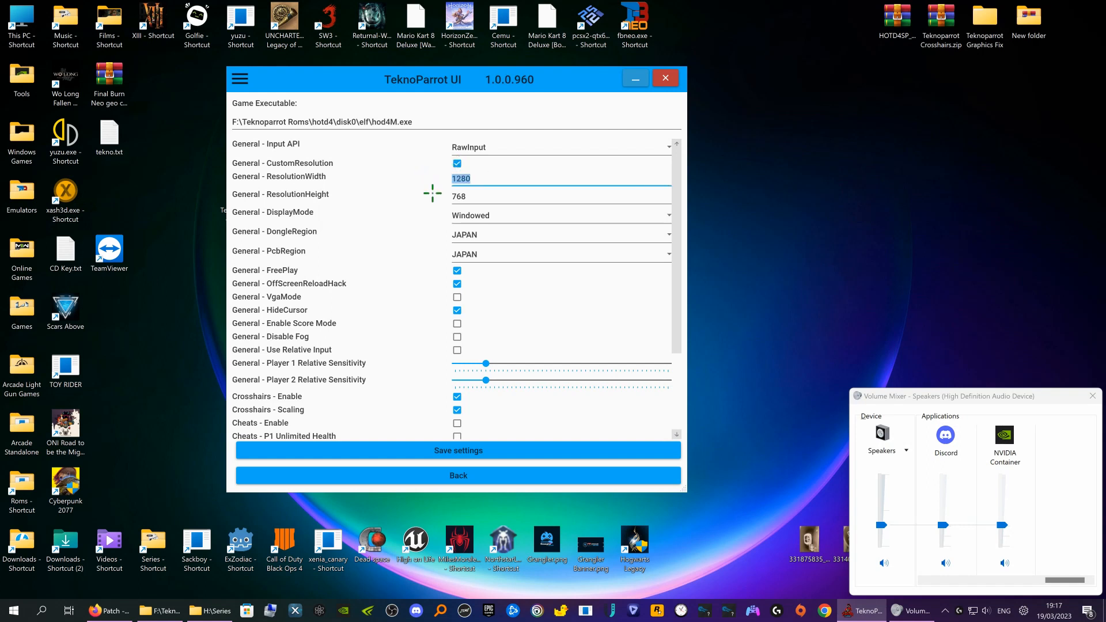
pyautogui.write('384')
pyautogui.moveTo(479, 197); pyautogui.dragTo(419, 194)
pyautogui.write('2160')
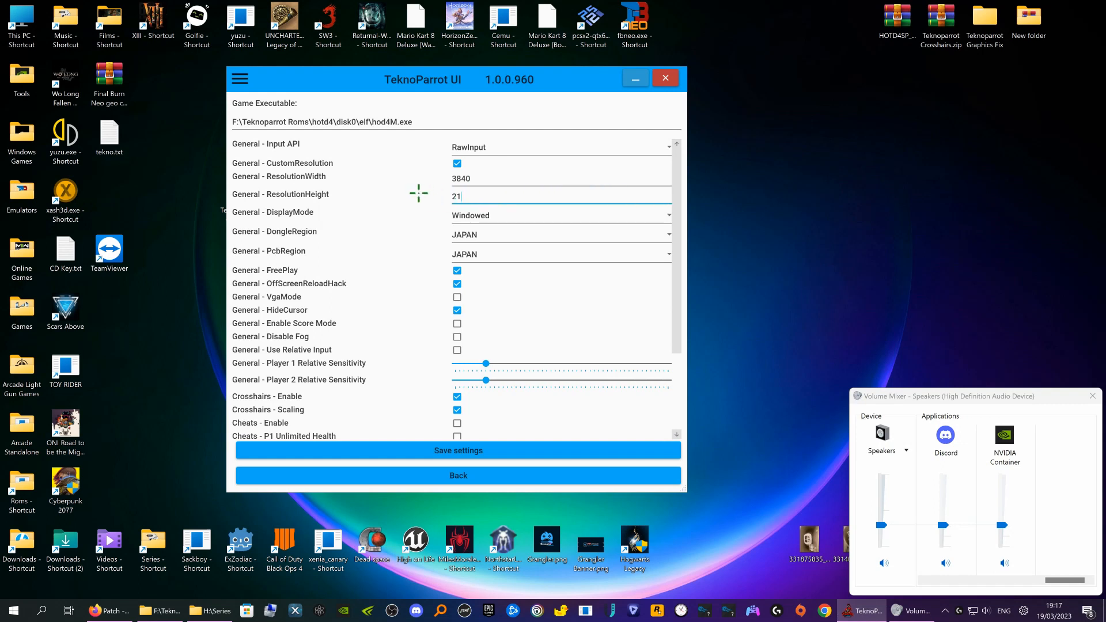
# - Set The House of the Dead 4's DisplayMode to Fullscreen and save the game settings
pyautogui.click(480, 216)
pyautogui.click(488, 234)
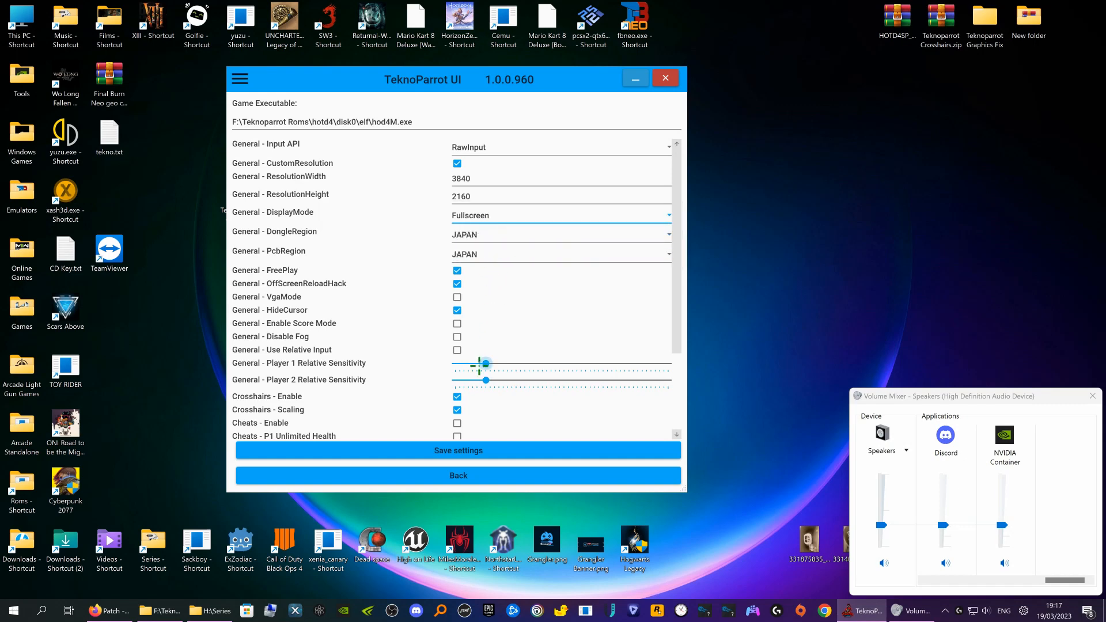
pyautogui.scroll(-3, 482, 375)
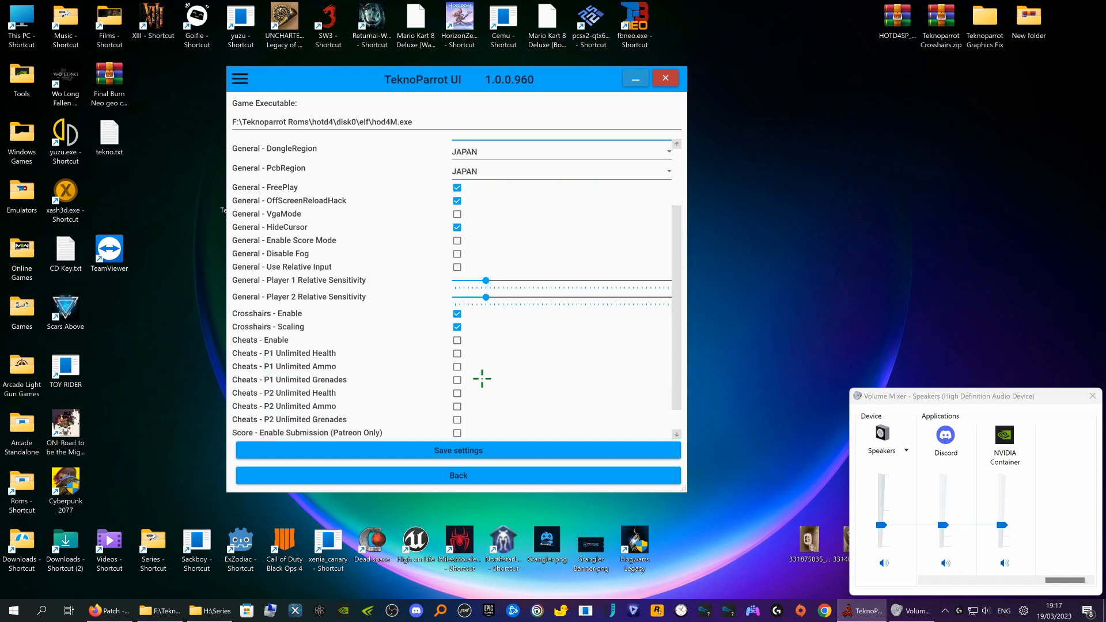
pyautogui.click(471, 451)
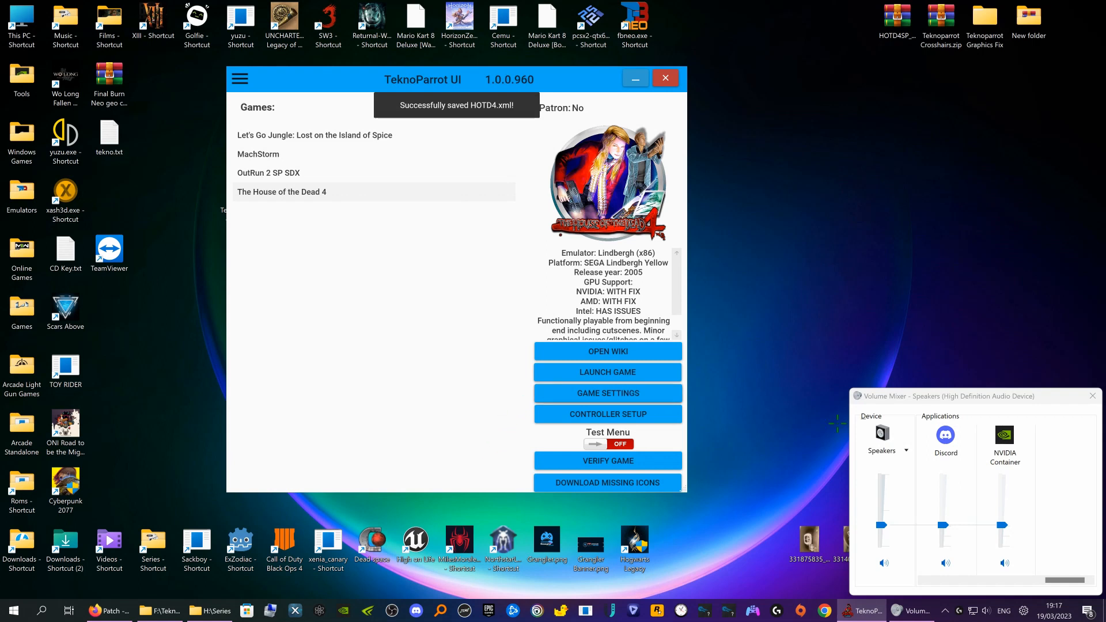
# - Close the Volume Mixer and relaunch The House of the Dead 4
pyautogui.click(821, 353)
pyautogui.click(1093, 396)
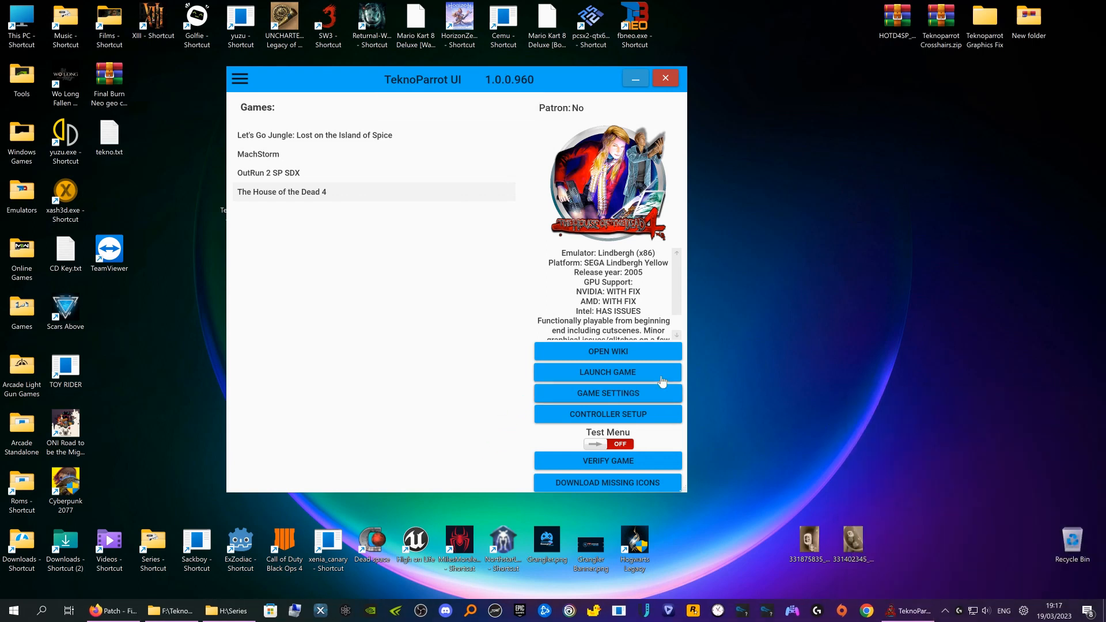
pyautogui.click(625, 374)
pyautogui.click(377, 192)
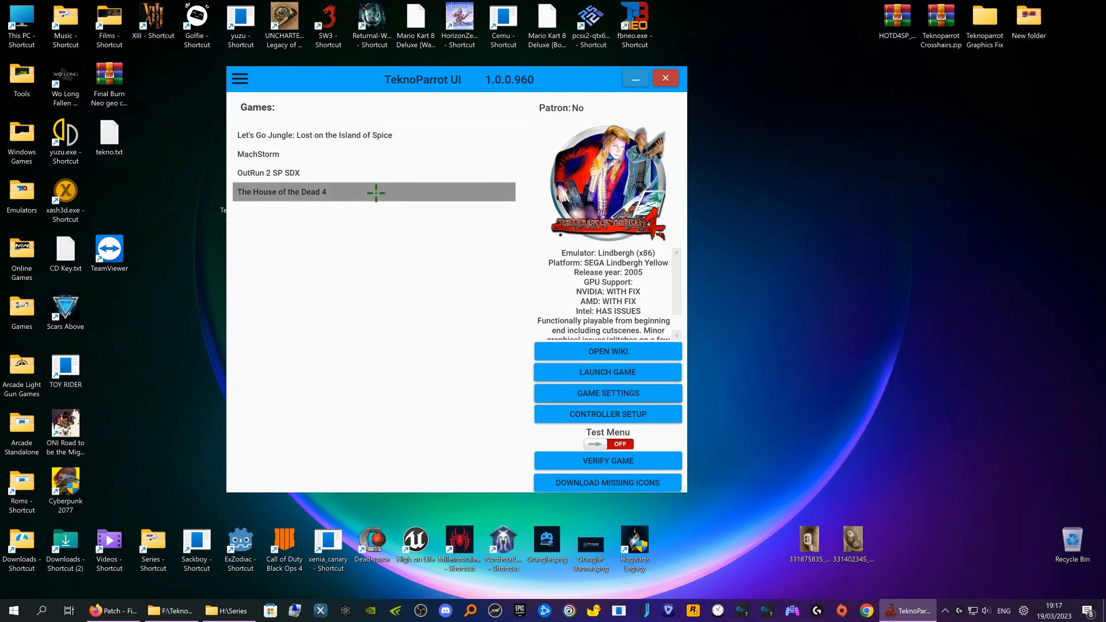
pyautogui.click(598, 364)
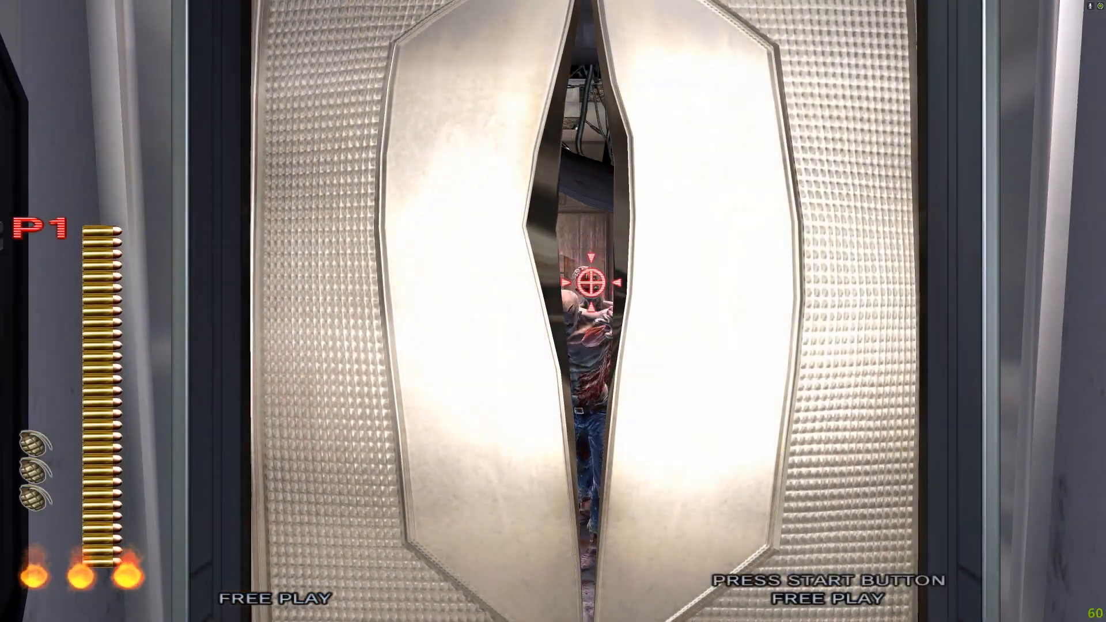
# - Test the mouse controls in-game by shooting the zombies beyond the opening metal doors and reloading the gun
pyautogui.moveTo(591, 296)
pyautogui.mouseDown()
pyautogui.moveTo(586, 308)
pyautogui.moveTo(309, 260)
pyautogui.moveTo(578, 271)
pyautogui.mouseUp()
pyautogui.rightClick(308, 259)
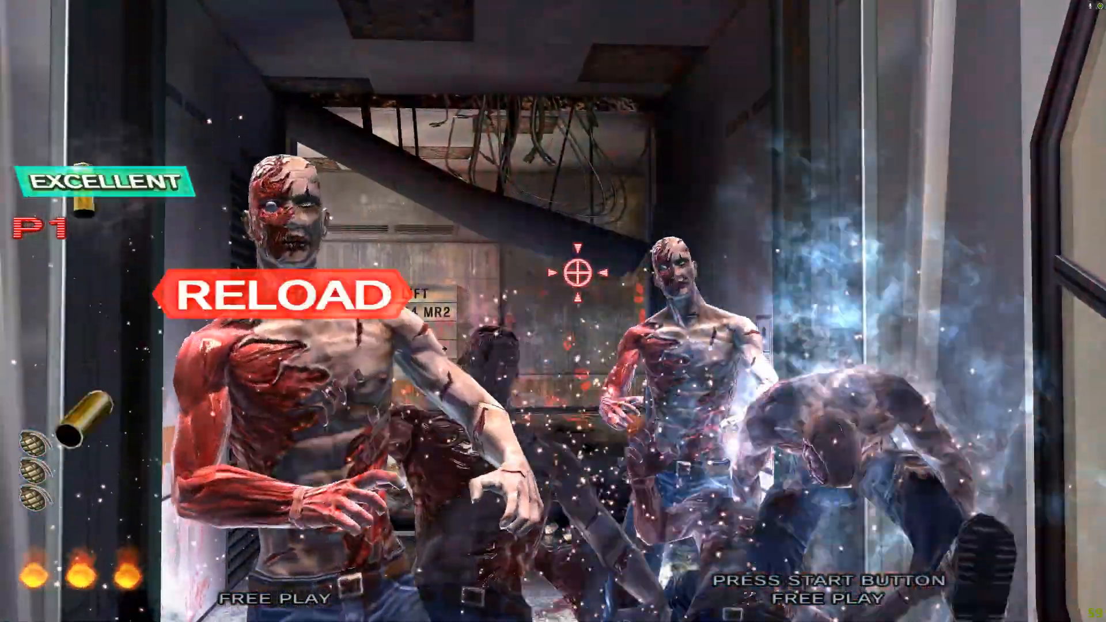
pyautogui.rightClick(363, 252)
pyautogui.moveTo(363, 252)
pyautogui.mouseDown()
pyautogui.moveTo(719, 284)
pyautogui.moveTo(559, 319)
pyautogui.mouseUp()
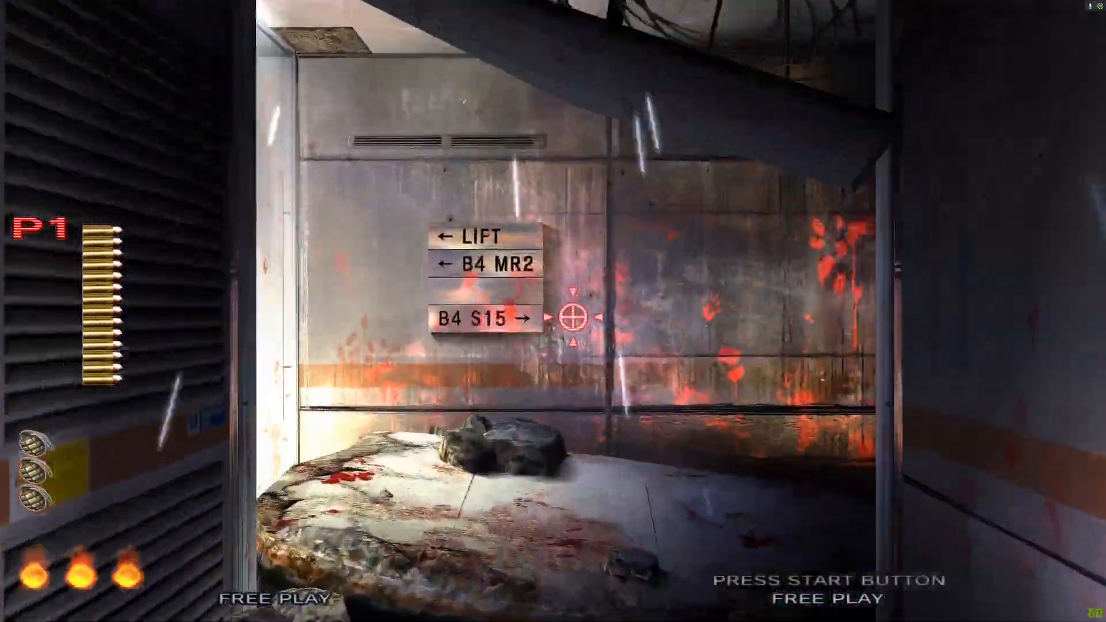
# - Shoot the zombies hanging from the corridor ceiling, reloading the gun between attacks
pyautogui.rightClick(704, 333)
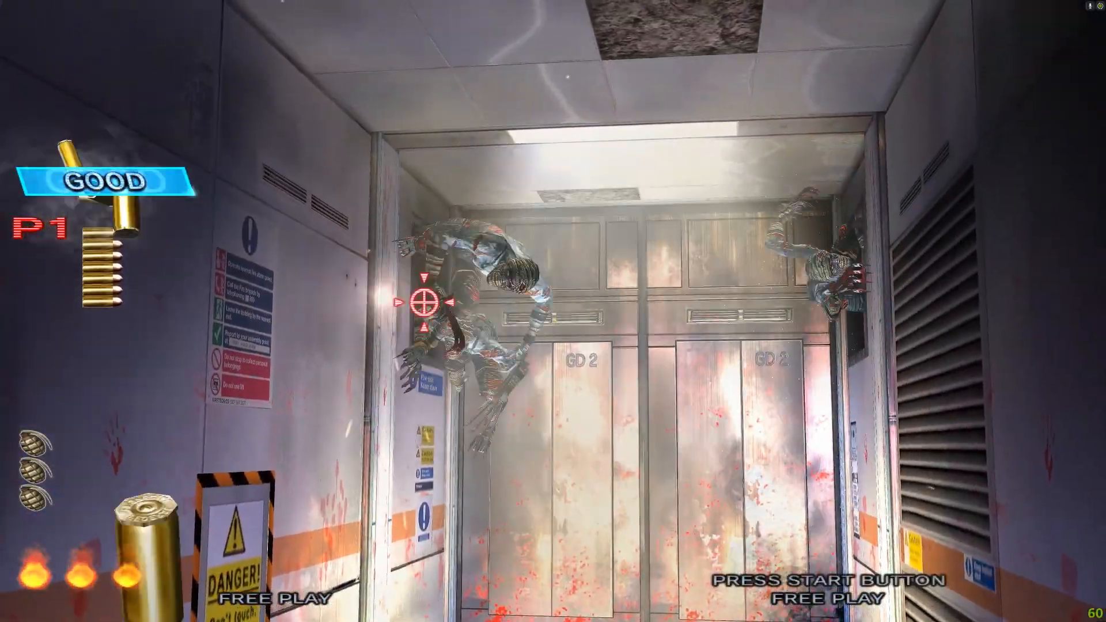
pyautogui.moveTo(425, 303); pyautogui.dragTo(461, 298)
pyautogui.rightClick(473, 329)
pyautogui.moveTo(482, 354)
pyautogui.mouseDown()
pyautogui.moveTo(771, 230)
pyautogui.moveTo(587, 190)
pyautogui.mouseUp()
pyautogui.rightClick(568, 236)
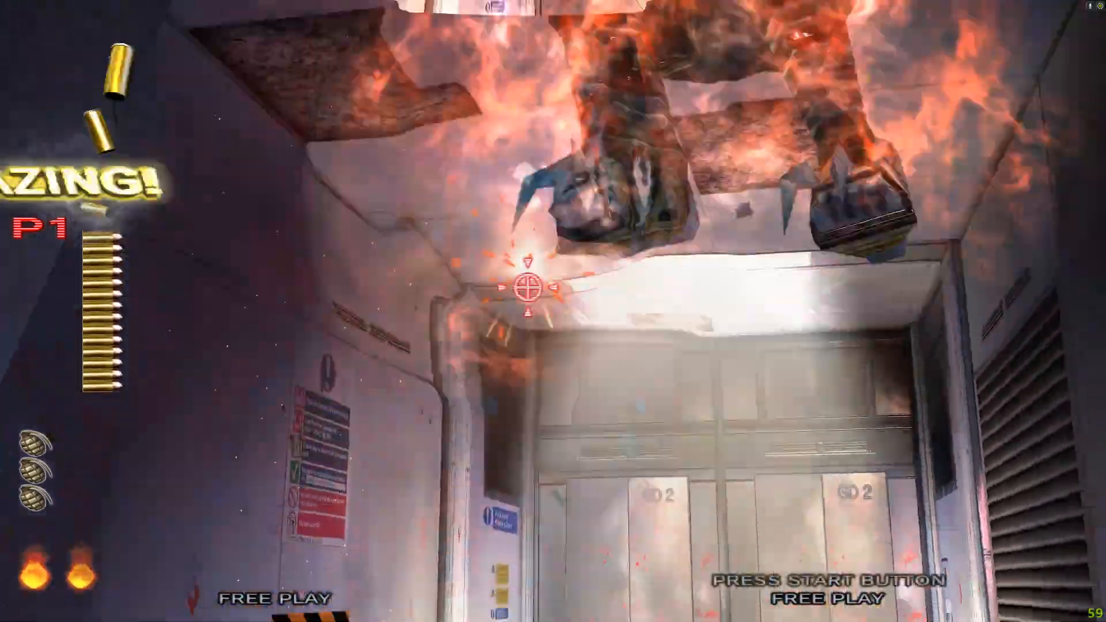
pyautogui.moveTo(528, 287); pyautogui.dragTo(556, 357)
pyautogui.rightClick(558, 360)
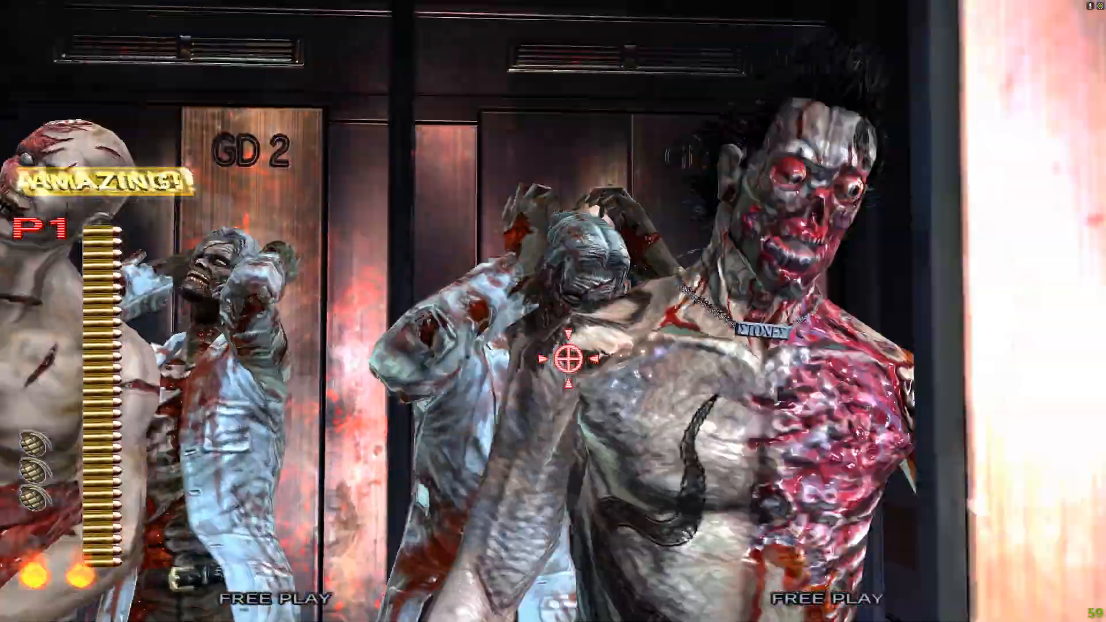
# - Shoot the group of zombies in front of the GD 2 doors, reload, and exit The House of the Dead 4
pyautogui.moveTo(596, 253)
pyautogui.mouseDown()
pyautogui.moveTo(605, 235)
pyautogui.moveTo(593, 265)
pyautogui.mouseUp()
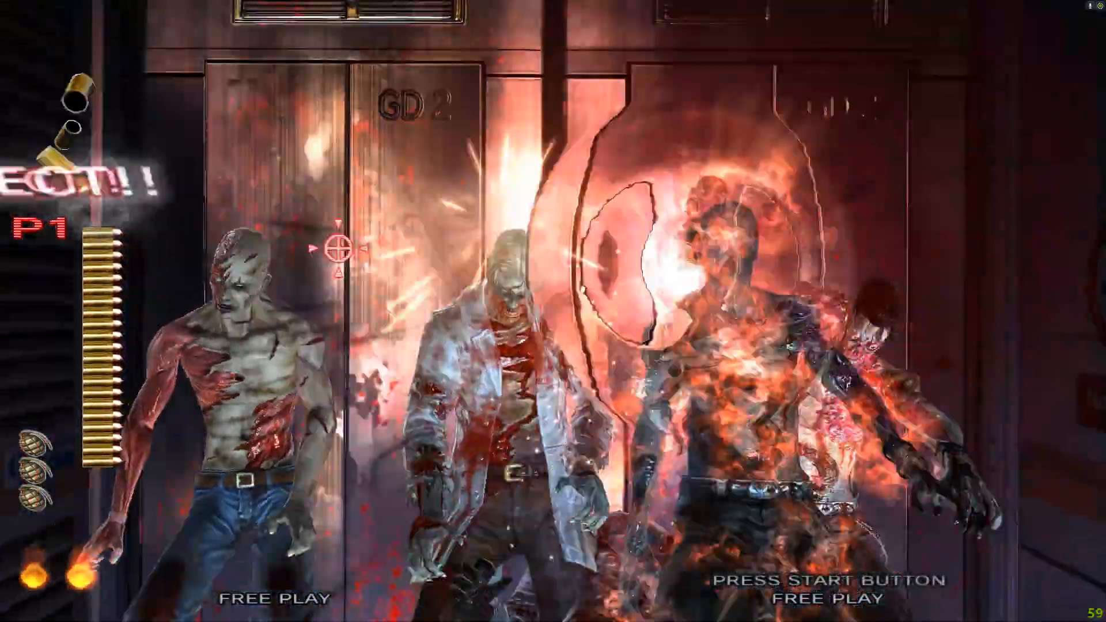
pyautogui.moveTo(338, 248)
pyautogui.mouseDown()
pyautogui.moveTo(223, 282)
pyautogui.moveTo(580, 303)
pyautogui.mouseUp()
pyautogui.rightClick(588, 296)
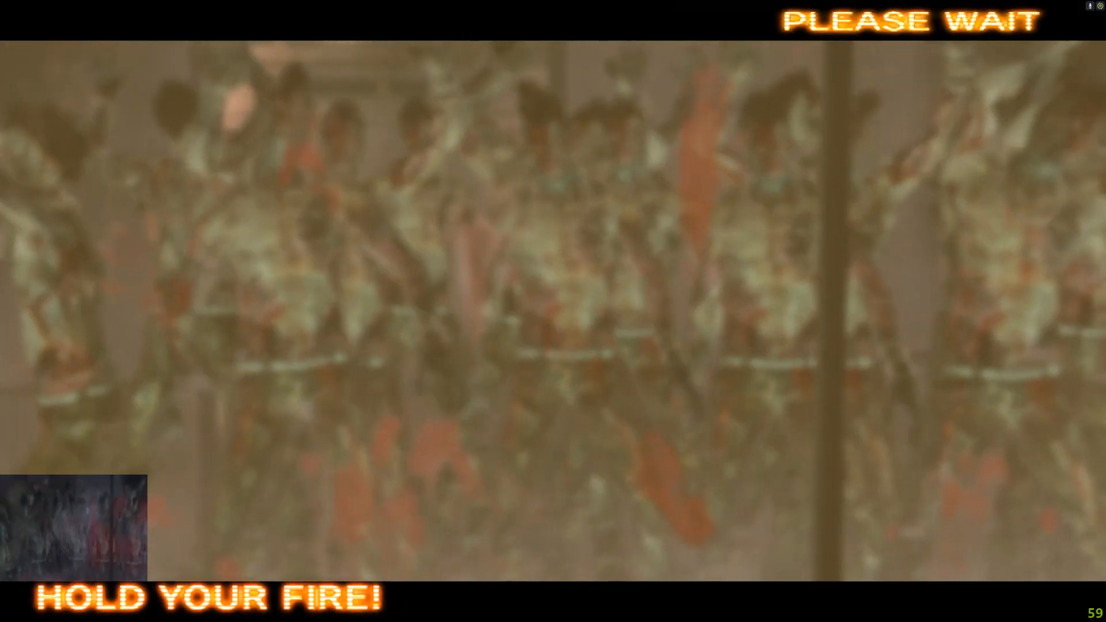
pyautogui.press('Escape')
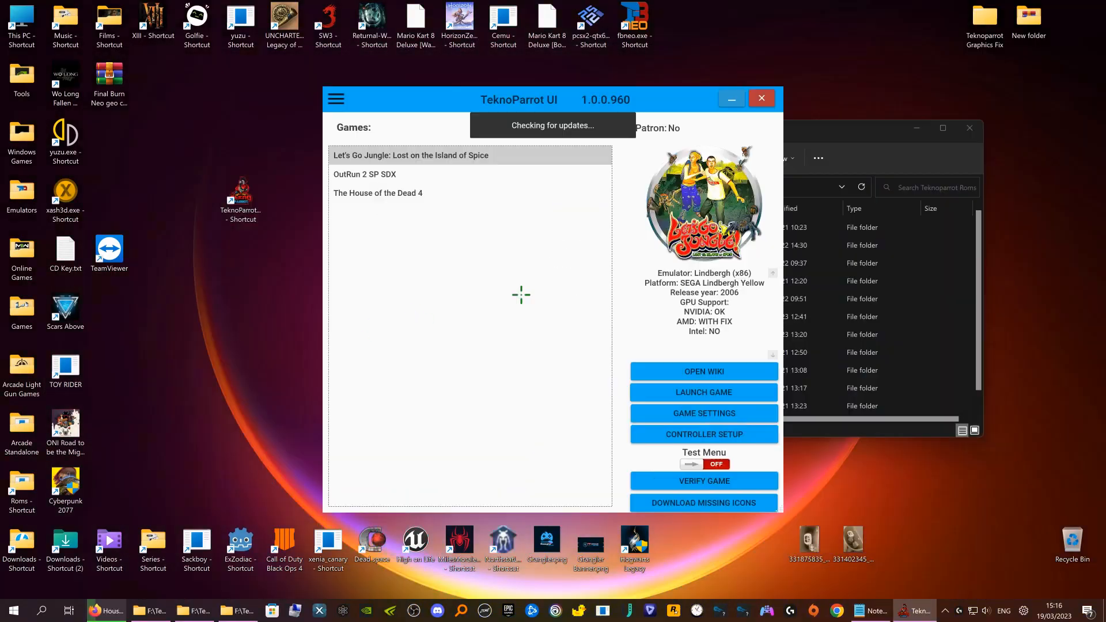
# - Add MachStorm to the TeknoParrot game library and select it in the games list
pyautogui.click(336, 99)
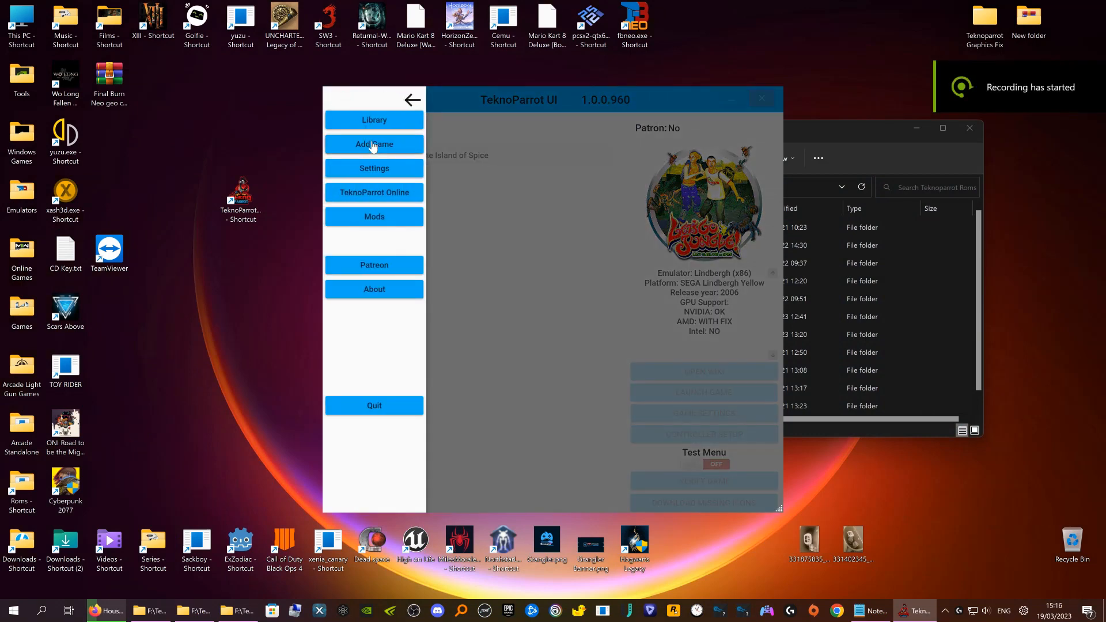
pyautogui.click(370, 146)
pyautogui.scroll(-8, 471, 259)
pyautogui.scroll(-20, 473, 282)
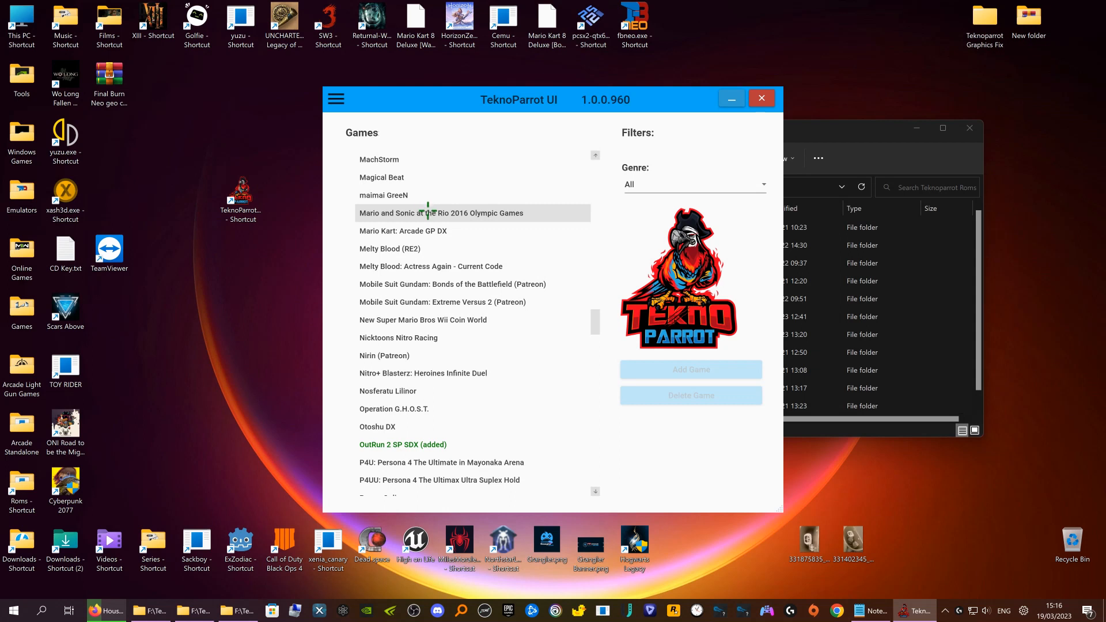
pyautogui.click(421, 163)
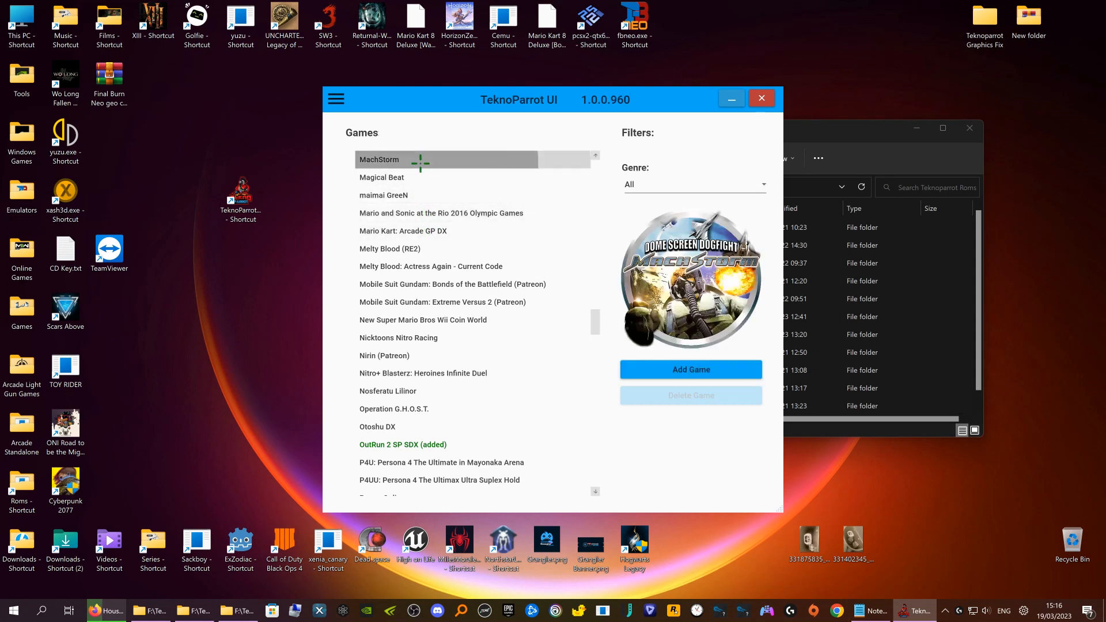
pyautogui.click(663, 375)
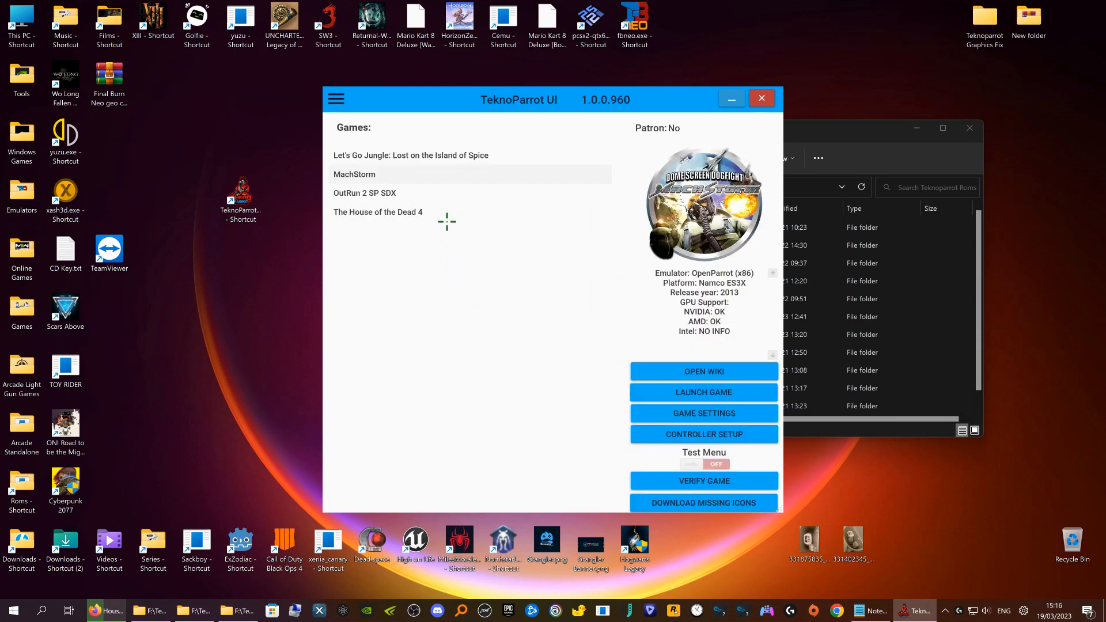
pyautogui.click(411, 175)
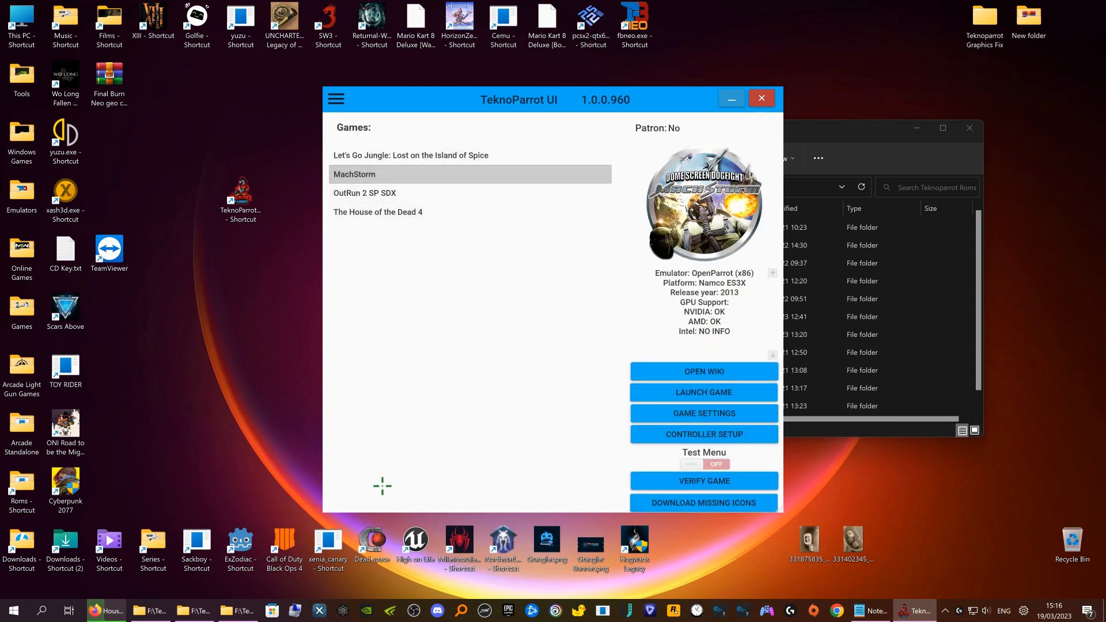
# - Switch to Firefox and look for MachStorm in the TeknoParrot compatibility list
pyautogui.click(106, 610)
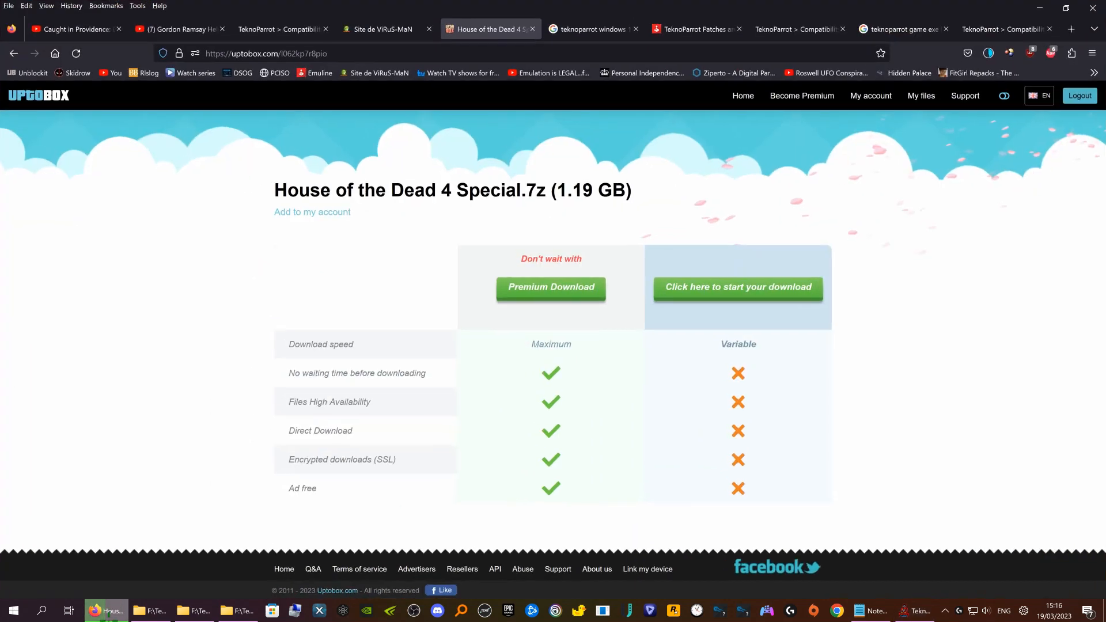
pyautogui.click(593, 29)
pyautogui.click(790, 26)
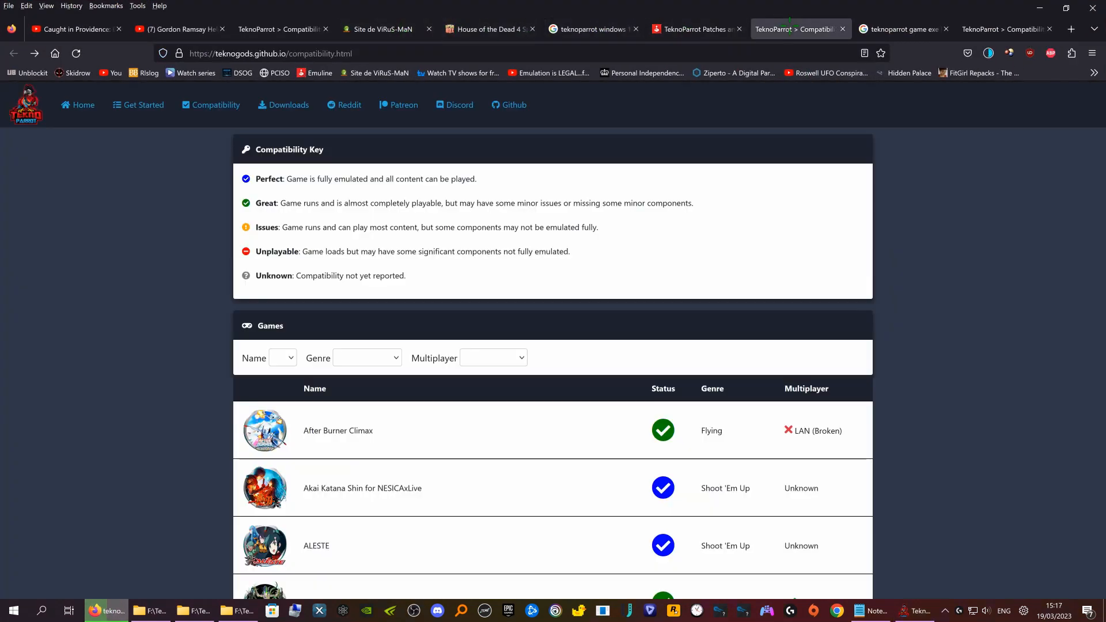
pyautogui.scroll(-12, 321, 469)
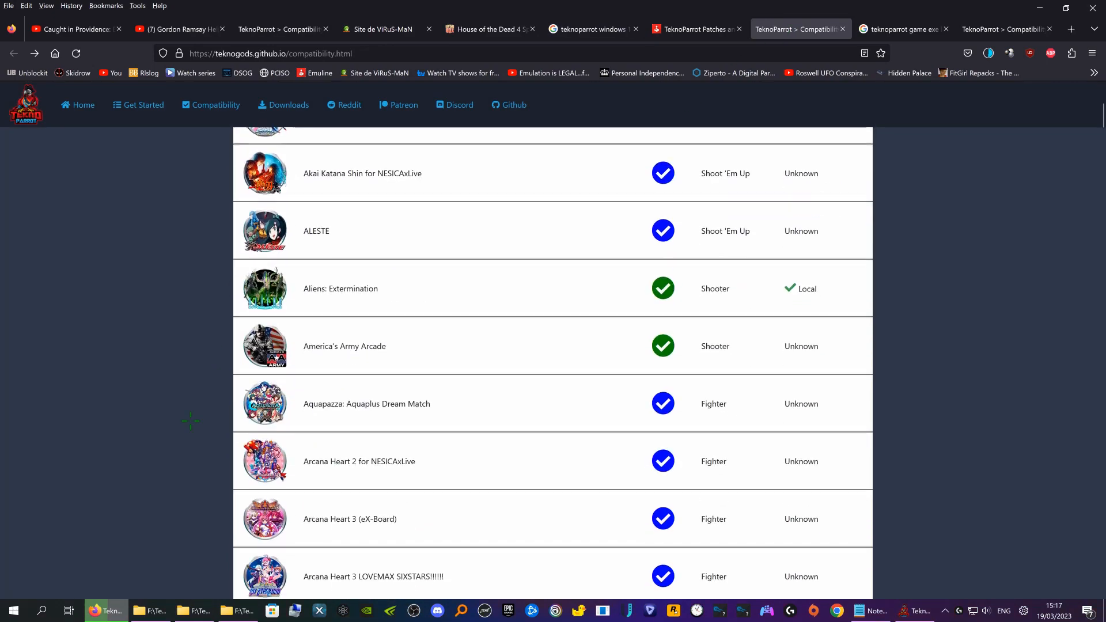
pyautogui.scroll(-4, 363, 424)
pyautogui.scroll(14, 334, 404)
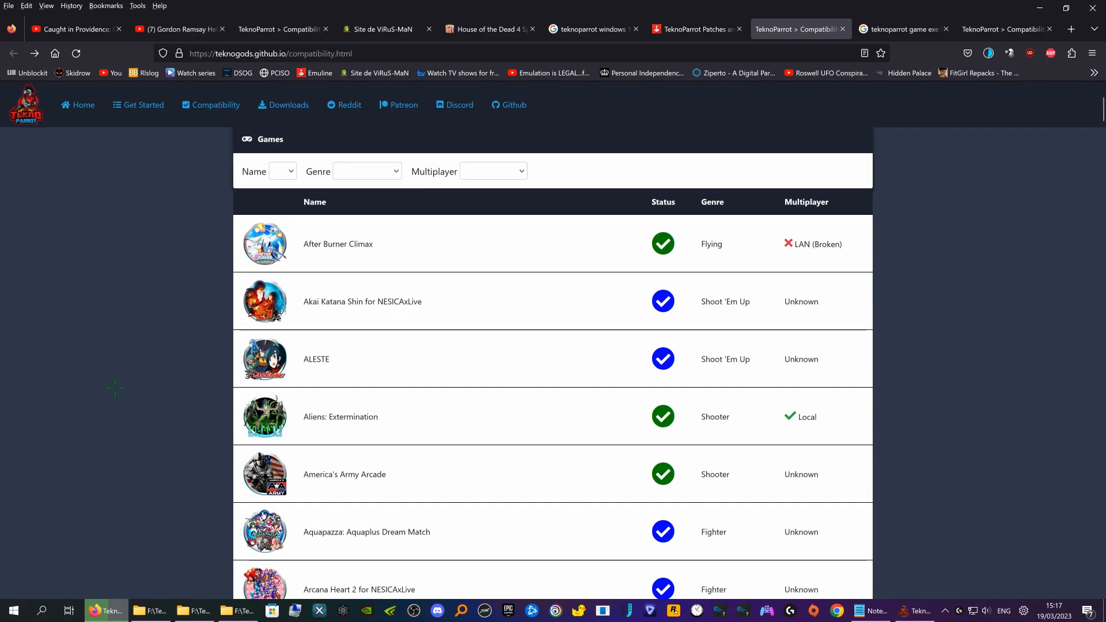
pyautogui.scroll(-20, 368, 404)
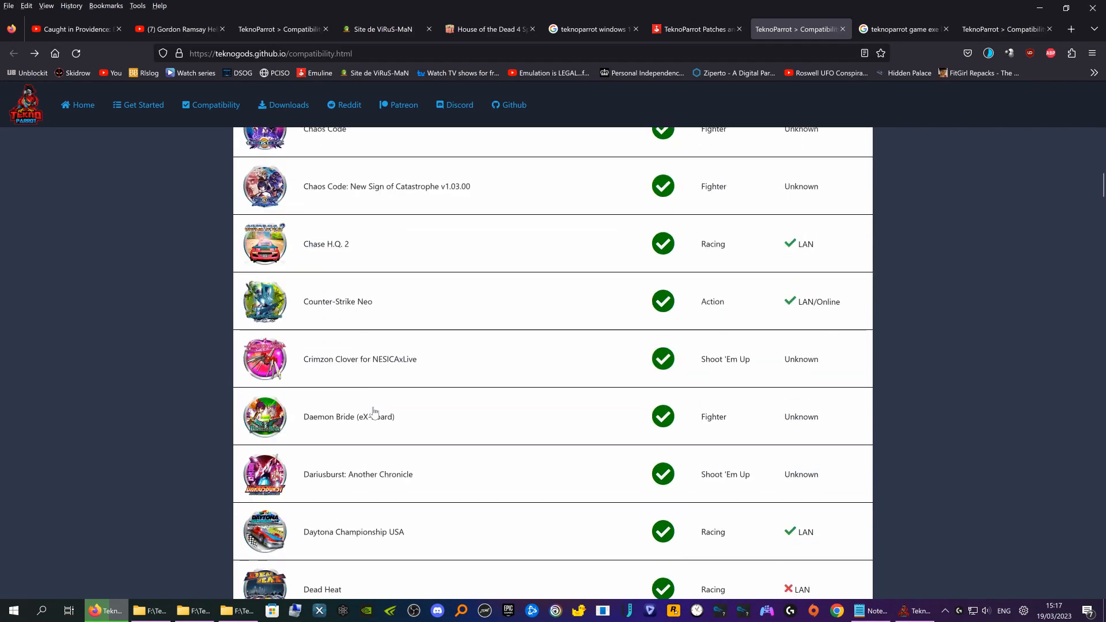
pyautogui.scroll(-20, 373, 413)
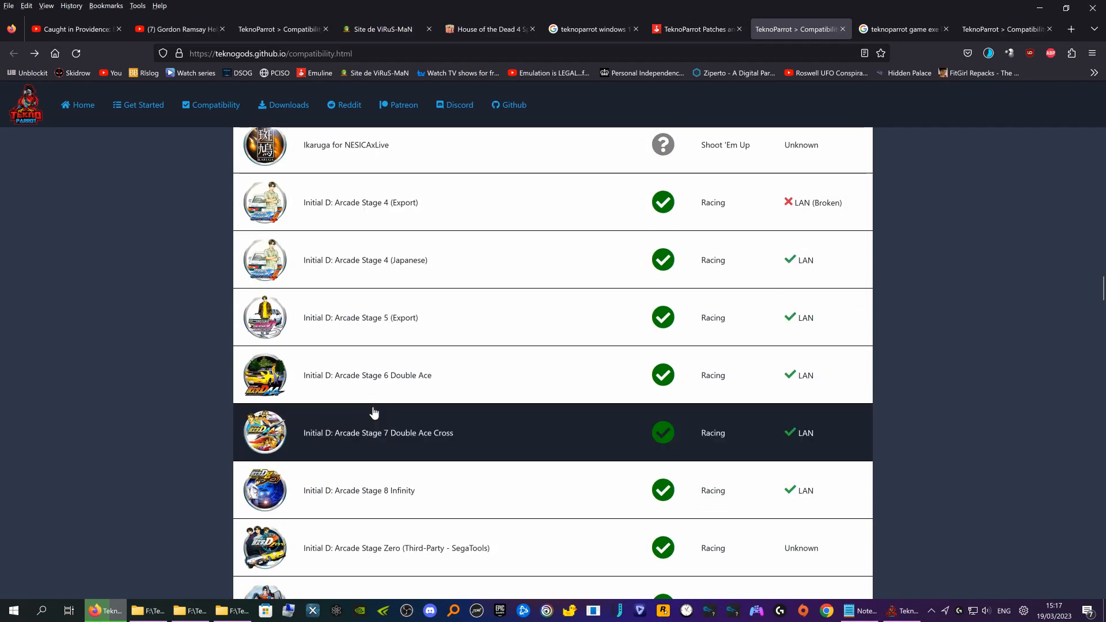
pyautogui.scroll(-7, 374, 413)
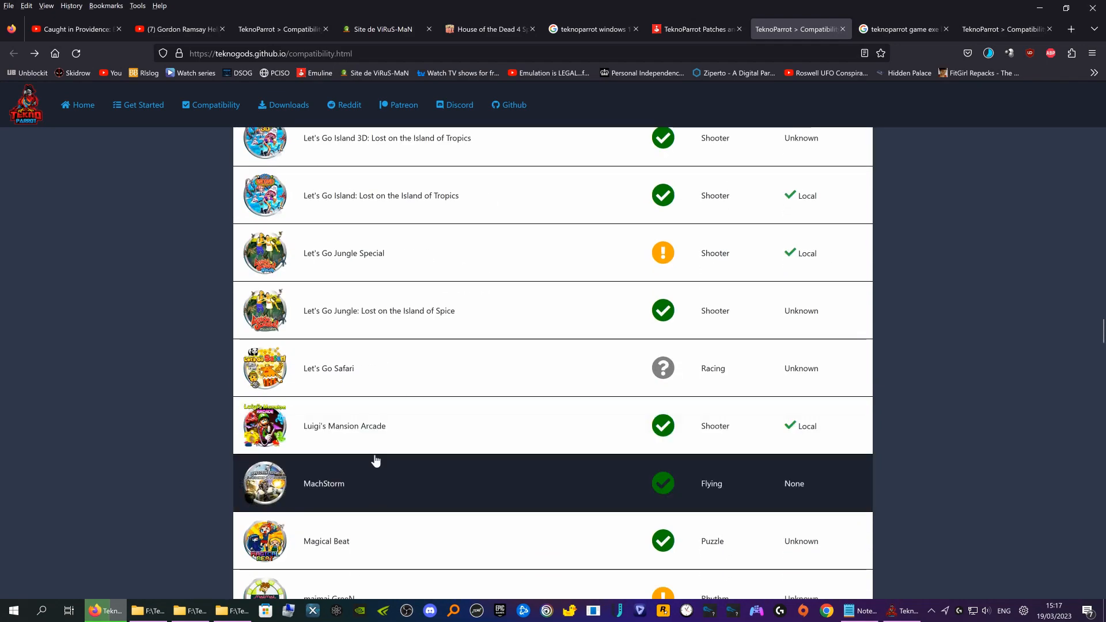
# - Examine MachStorm's compatibility page for supported video cards and setup notes, and return to TeknoParrot UI
pyautogui.click(378, 468)
pyautogui.scroll(-5, 335, 439)
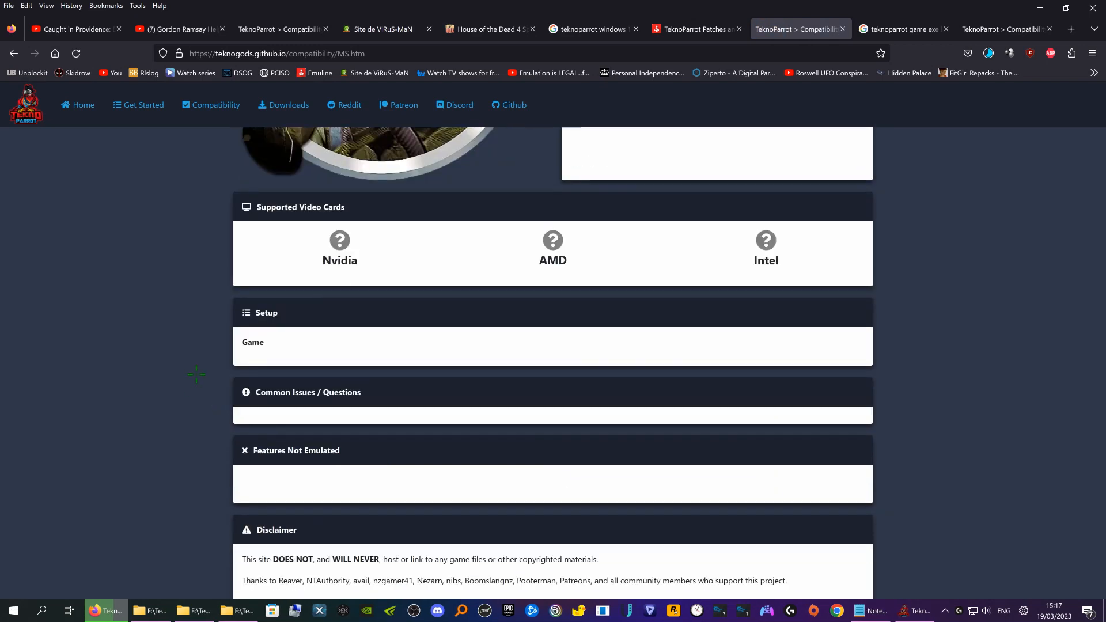
pyautogui.scroll(-1, 195, 375)
pyautogui.scroll(5, 196, 375)
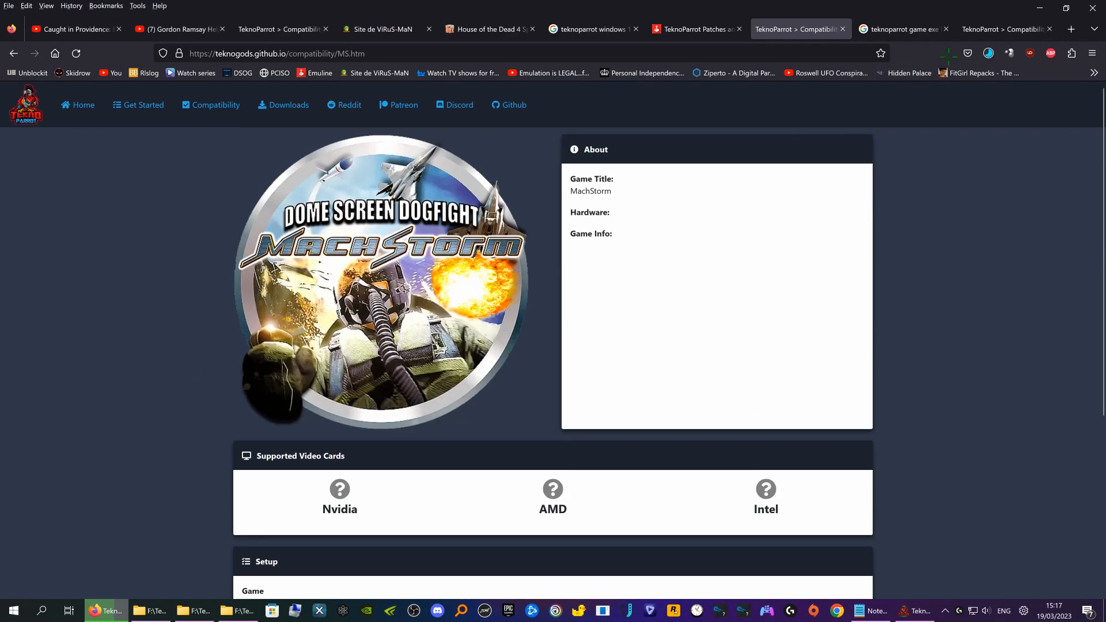
pyautogui.click(1040, 8)
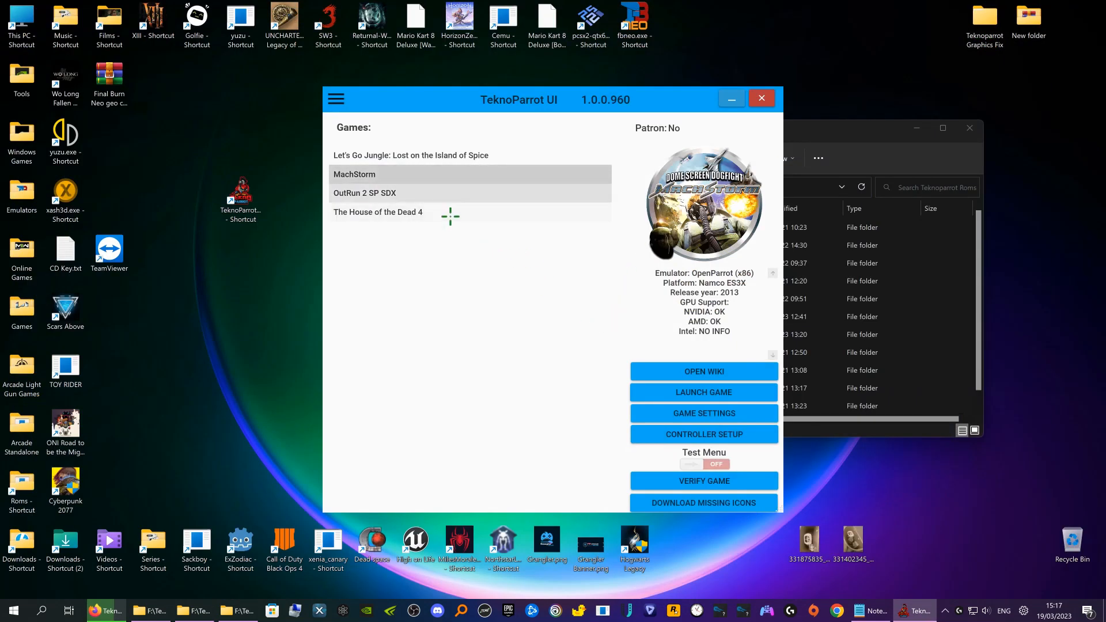
# - Open MachStorm's game settings and browse for its game executable in the Teknoparrot Roms > Mach Storm folder
pyautogui.click(723, 412)
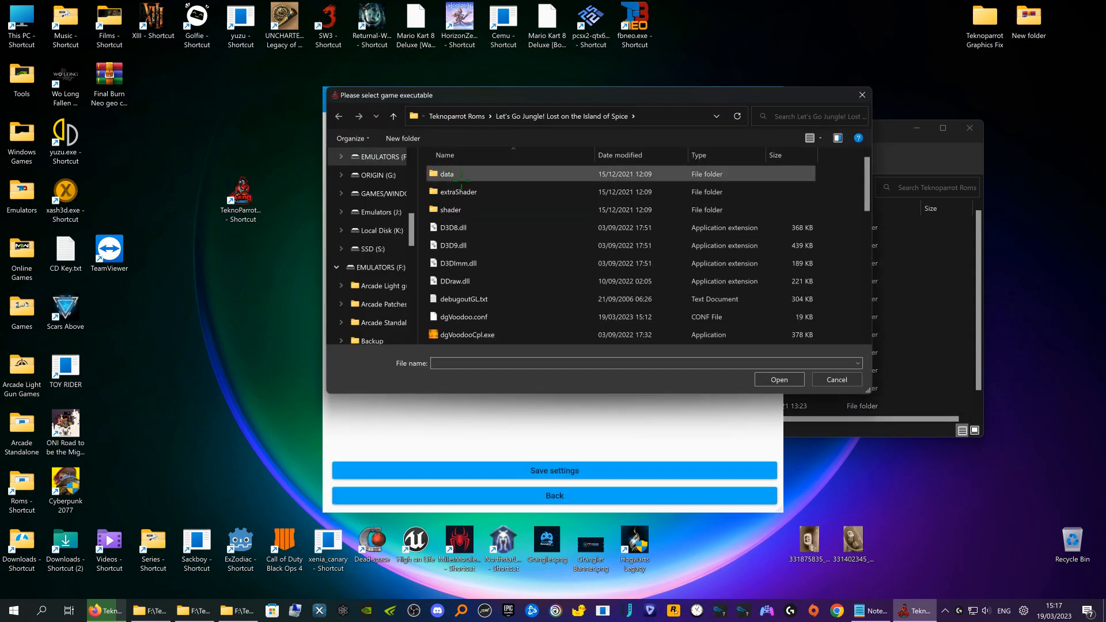
pyautogui.click(476, 117)
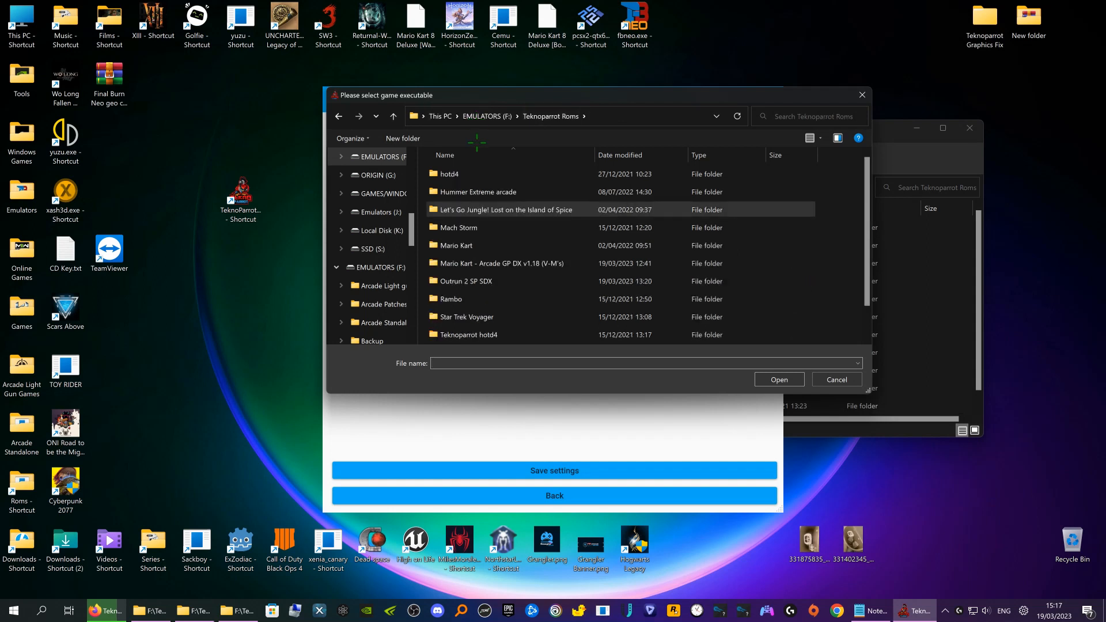
pyautogui.doubleClick(480, 227)
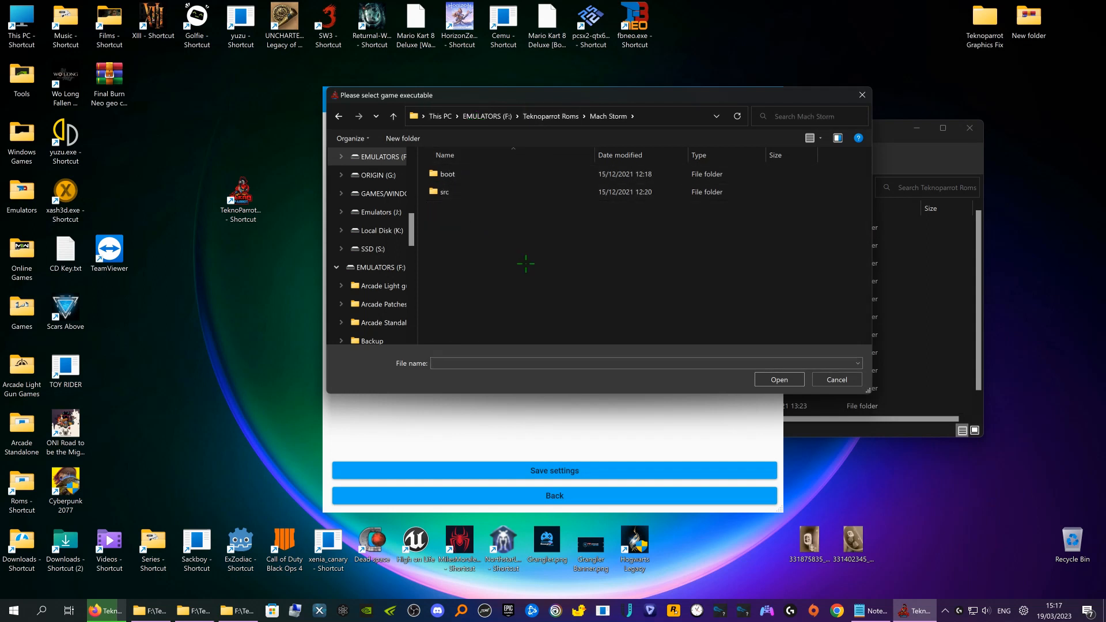
pyautogui.doubleClick(496, 174)
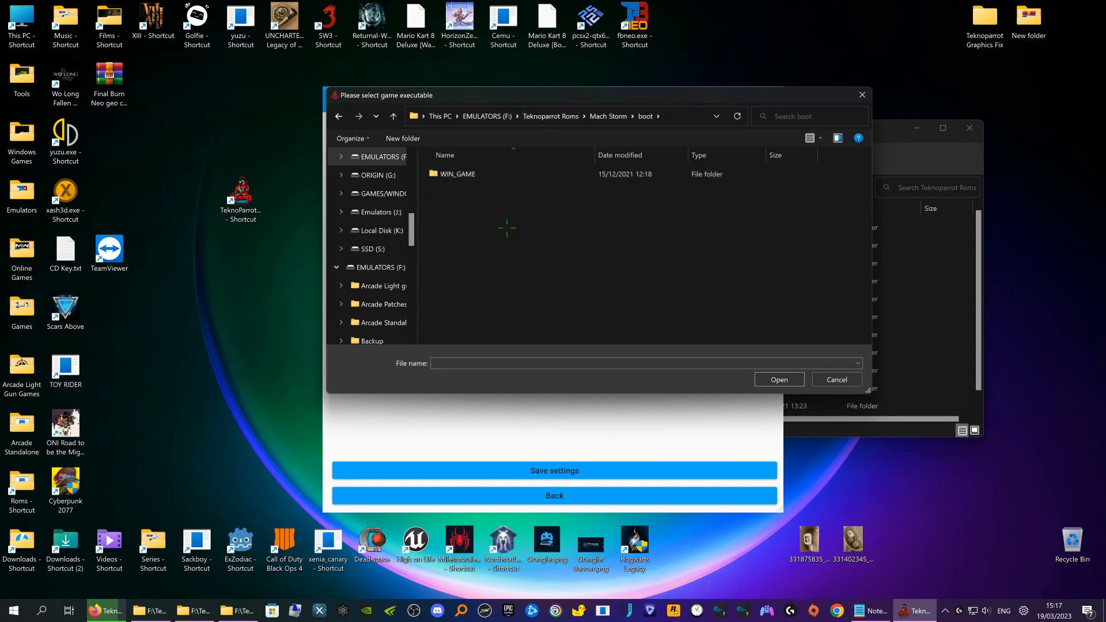
pyautogui.doubleClick(497, 175)
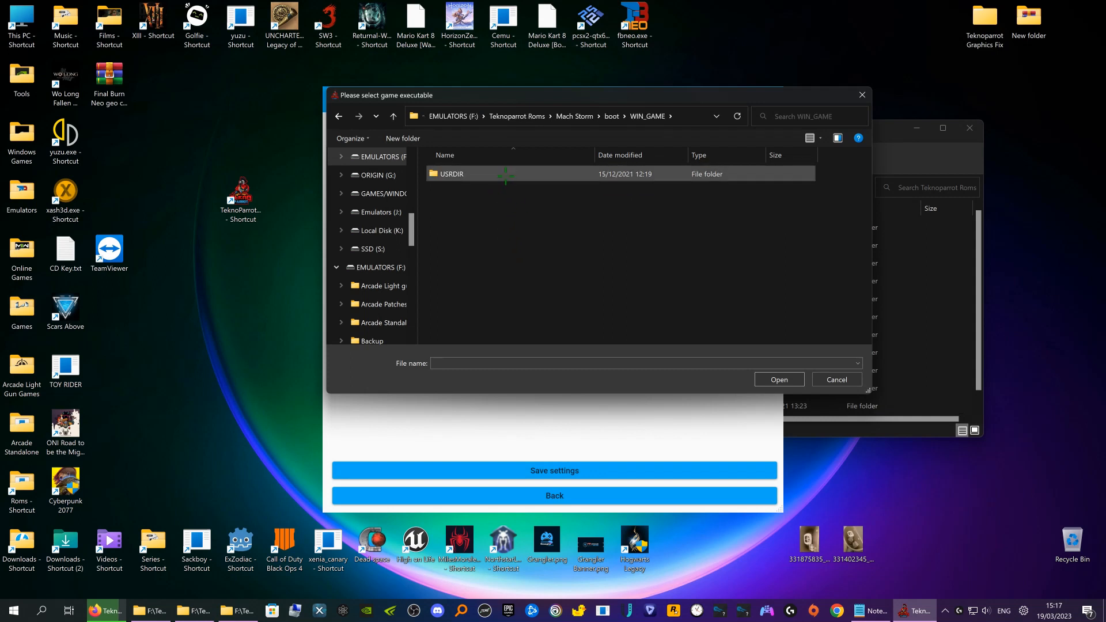
pyautogui.doubleClick(503, 176)
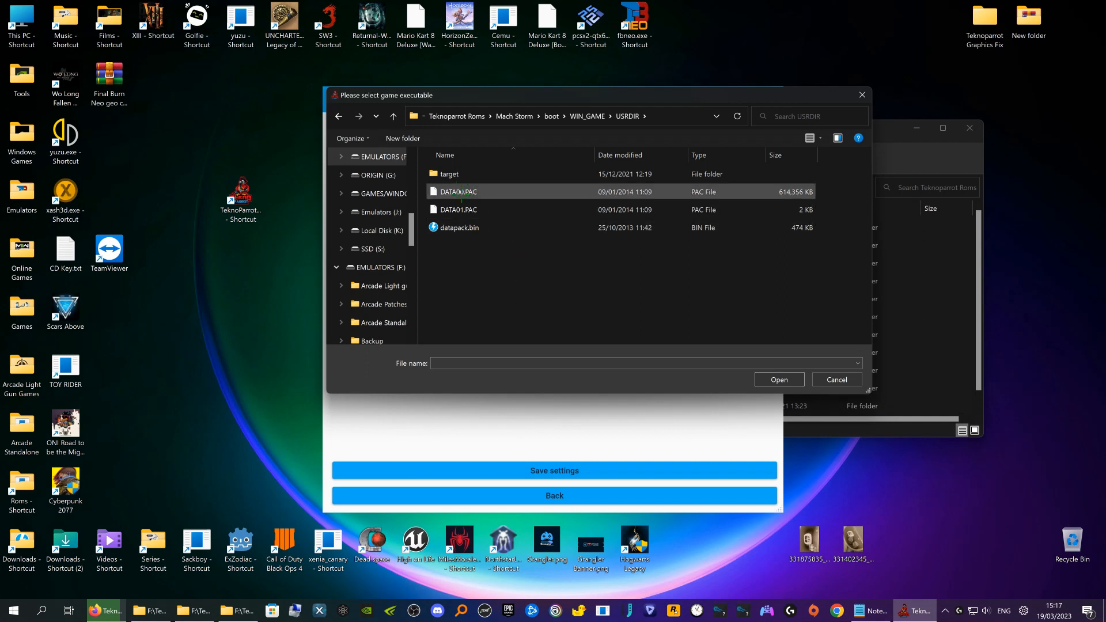
pyautogui.click(339, 116)
pyautogui.click(339, 117)
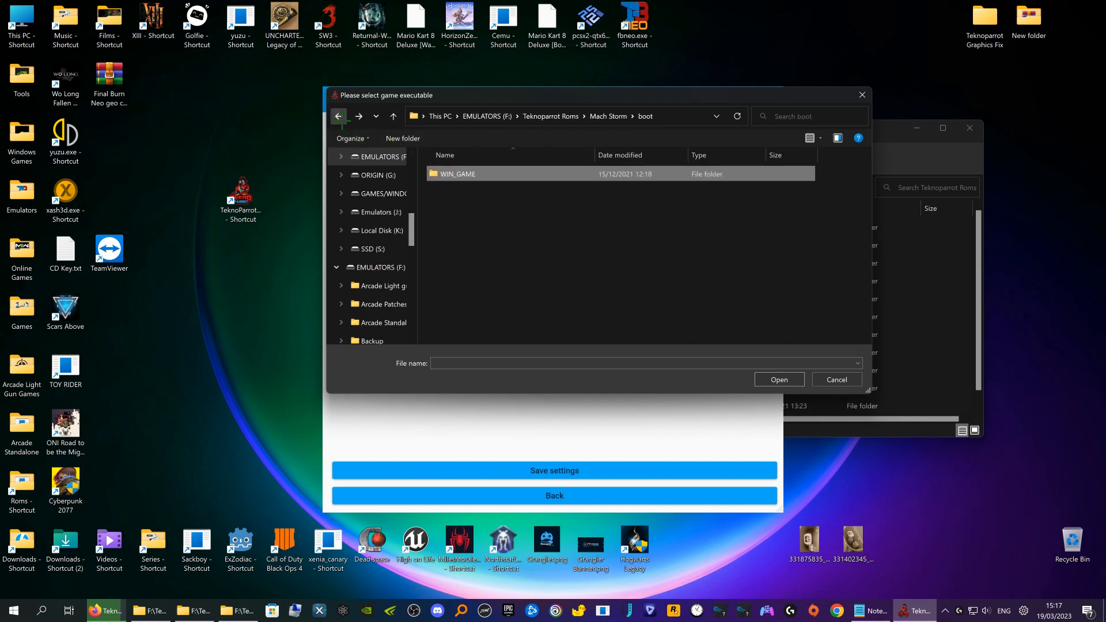
pyautogui.click(339, 117)
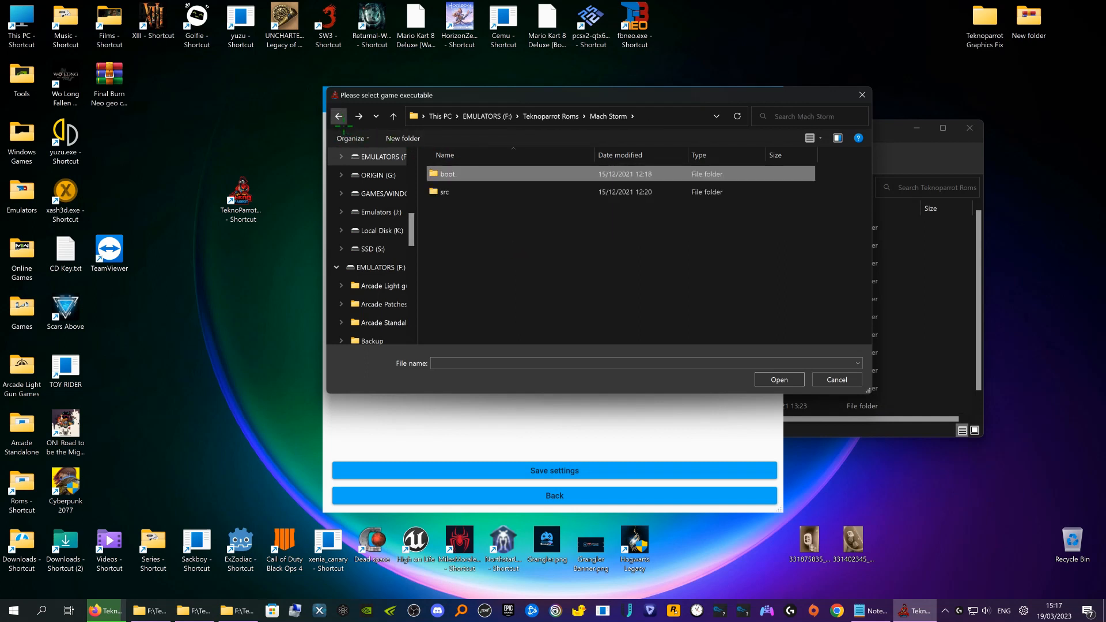
# - Set MachStorm's game executable to Mafia3.exe from src > game > ACE7_WIN, enable Dome Hack and save the game settings
pyautogui.doubleClick(445, 192)
pyautogui.doubleClick(456, 174)
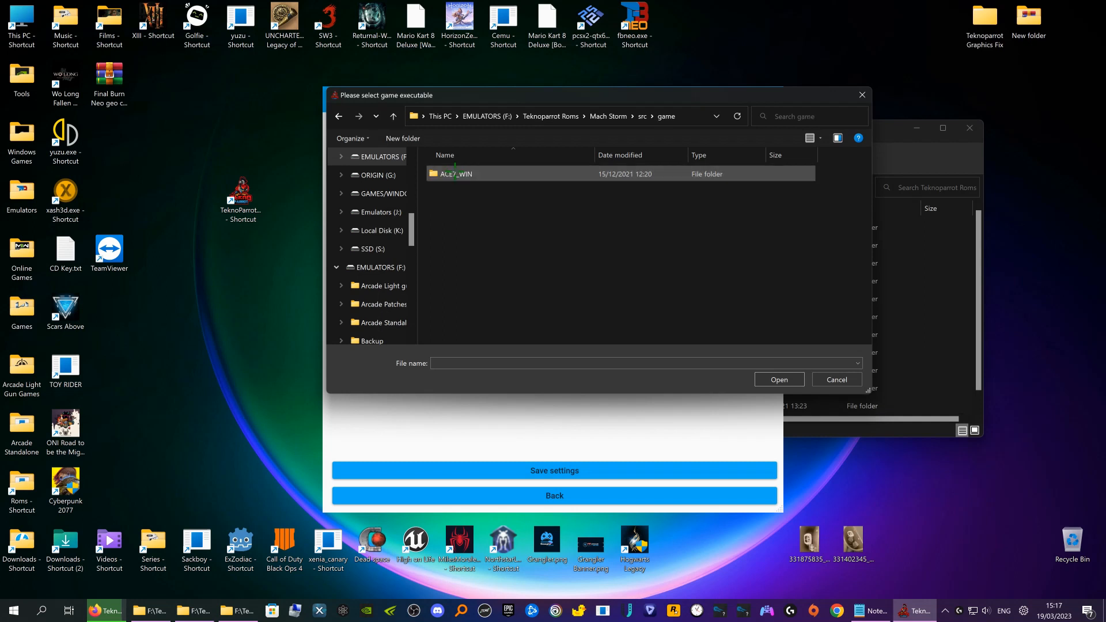
pyautogui.doubleClick(455, 174)
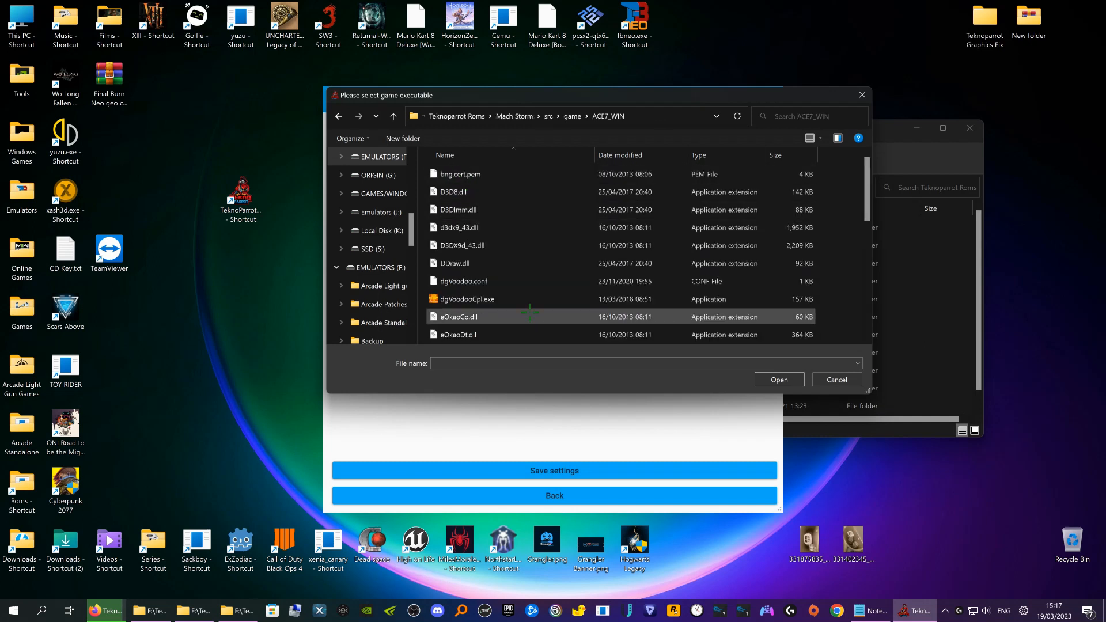
pyautogui.scroll(-2, 542, 271)
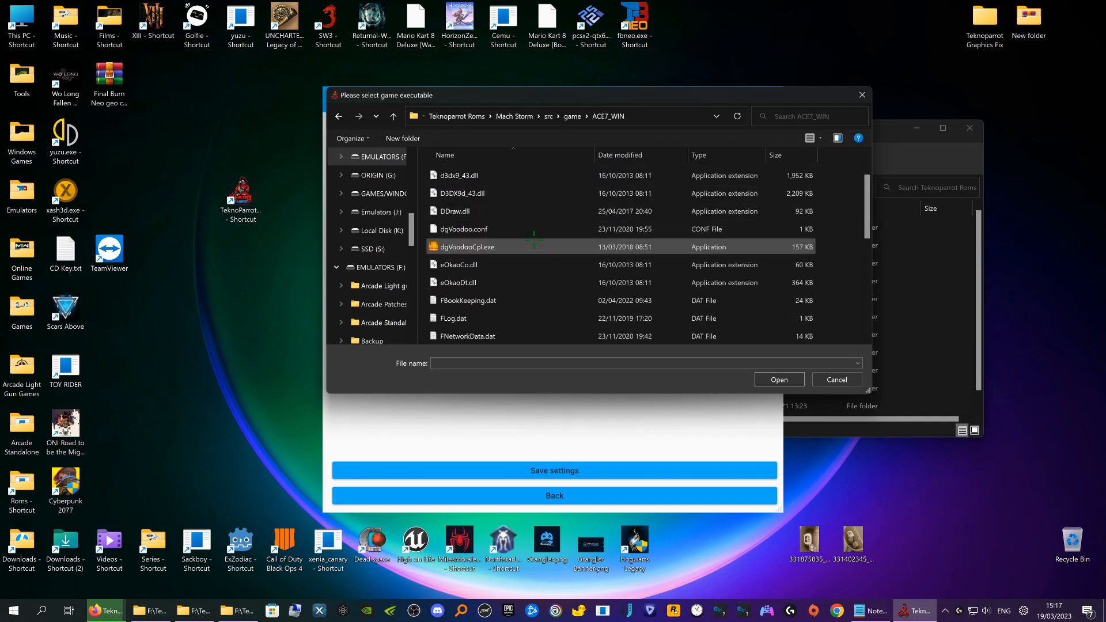
pyautogui.scroll(-2, 533, 242)
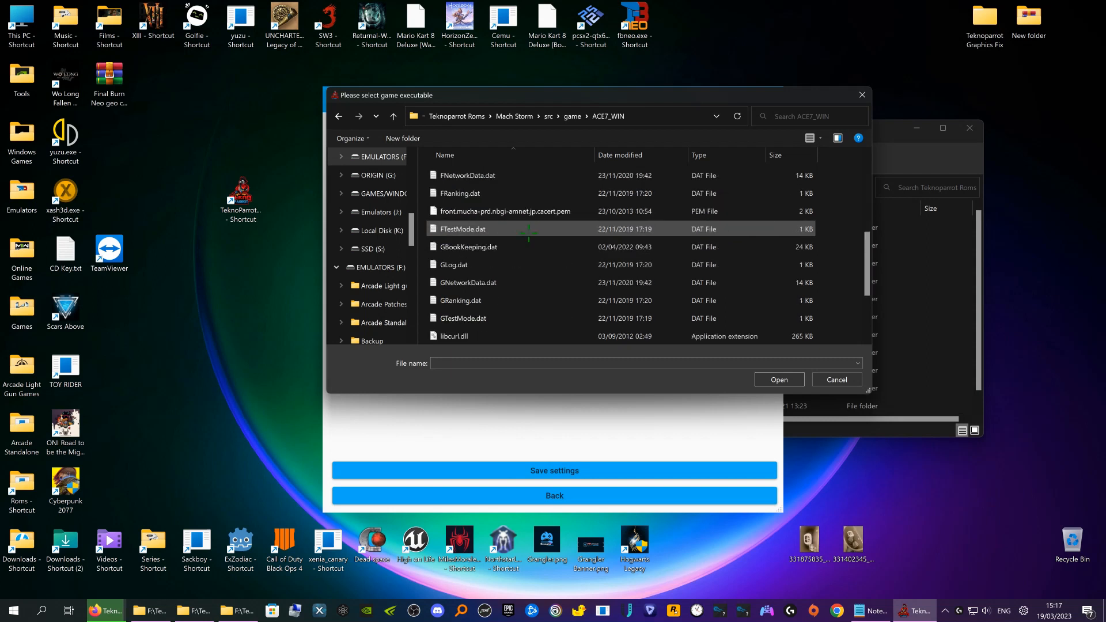
pyautogui.scroll(-2, 528, 232)
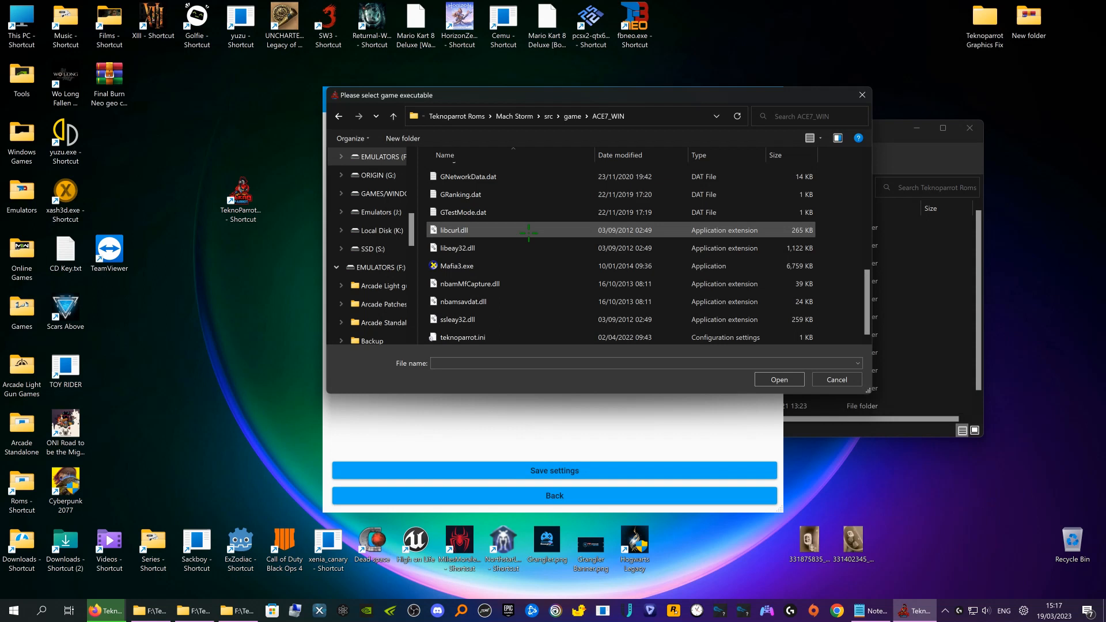
pyautogui.click(502, 266)
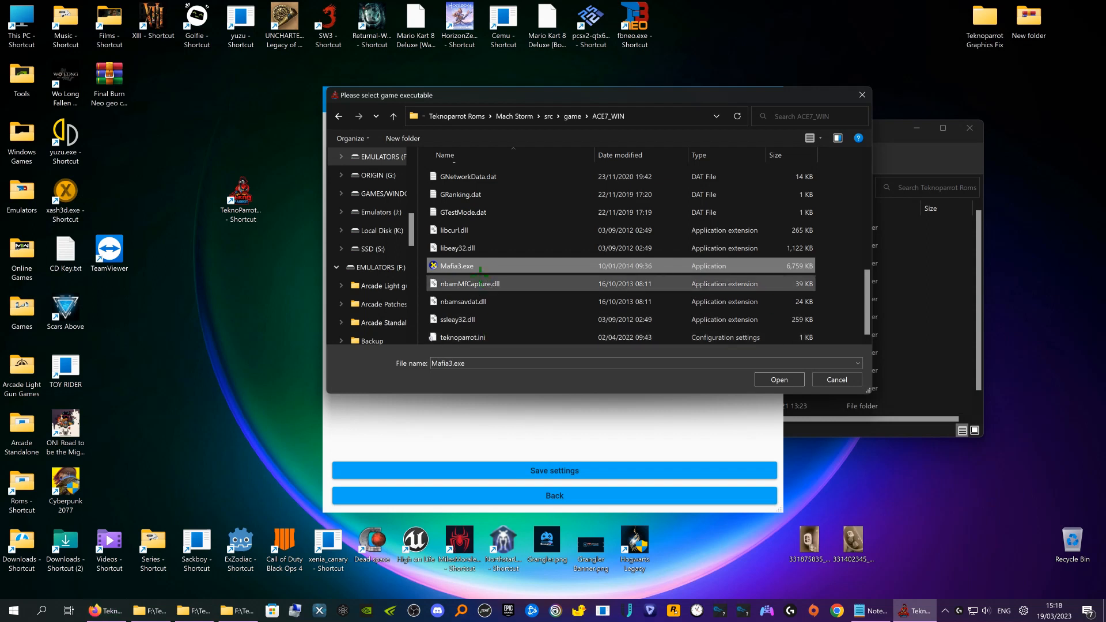
pyautogui.moveTo(480, 266)
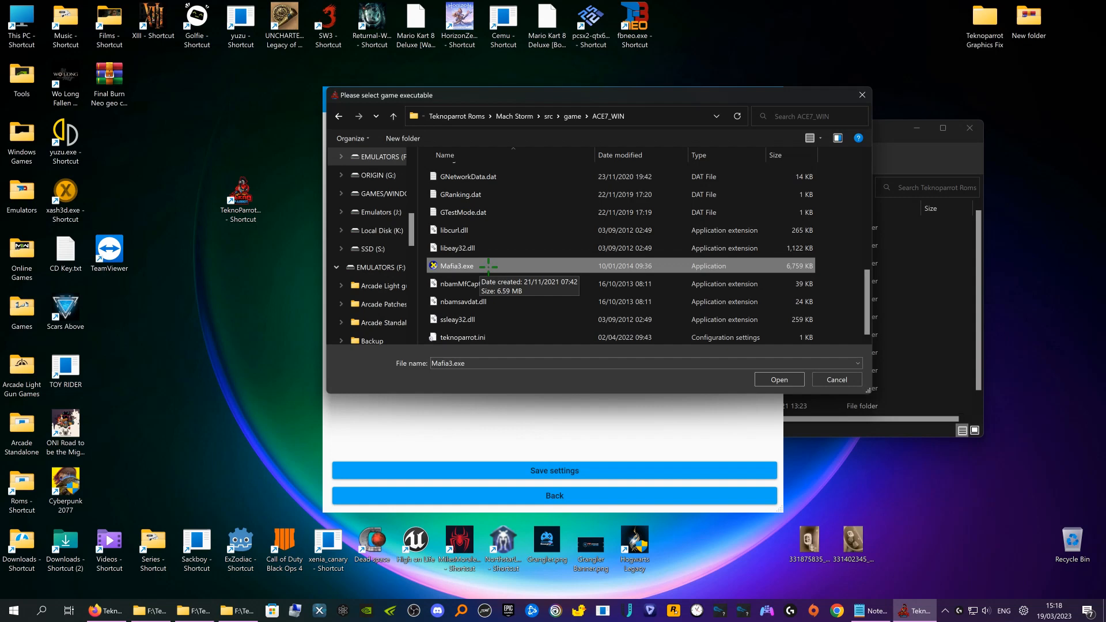
pyautogui.click(779, 380)
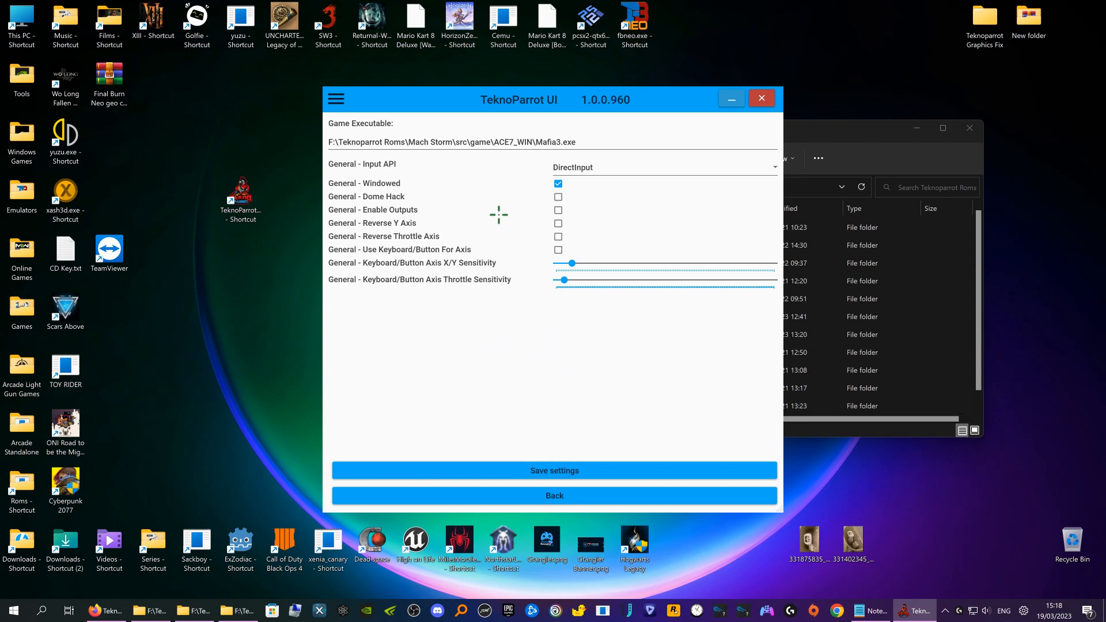
pyautogui.click(559, 197)
pyautogui.click(557, 471)
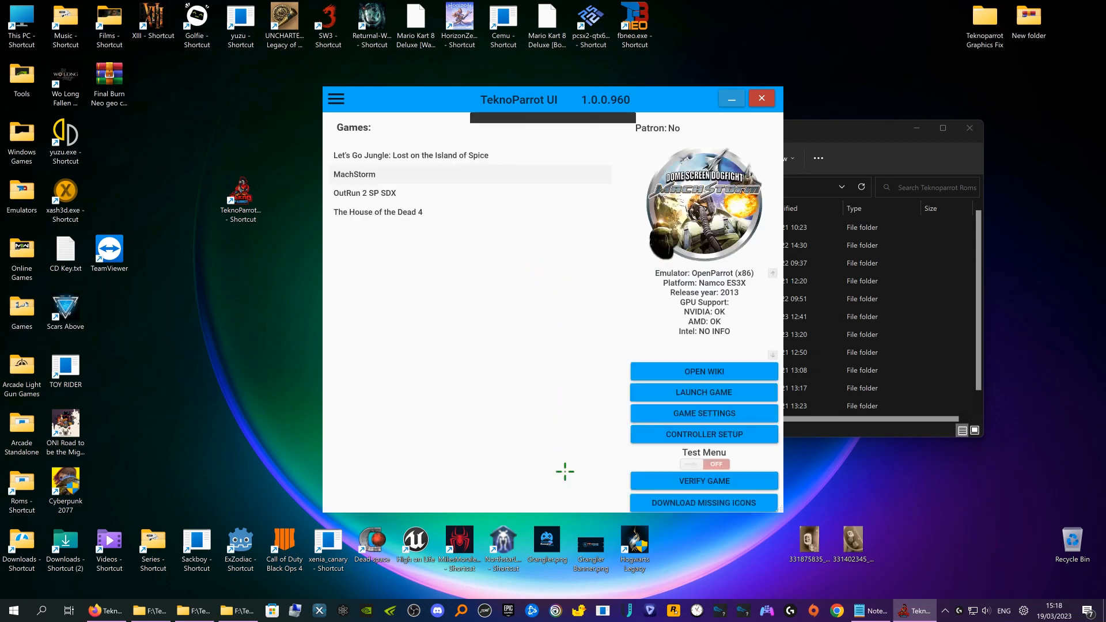
# - In MachStorm's controller setup, bind Test to Gamepad PointOfViewControllers0 Up, Service/Coin to PointOfViewControllers0 Right and Throttle to Gamepad Z -
pyautogui.click(680, 440)
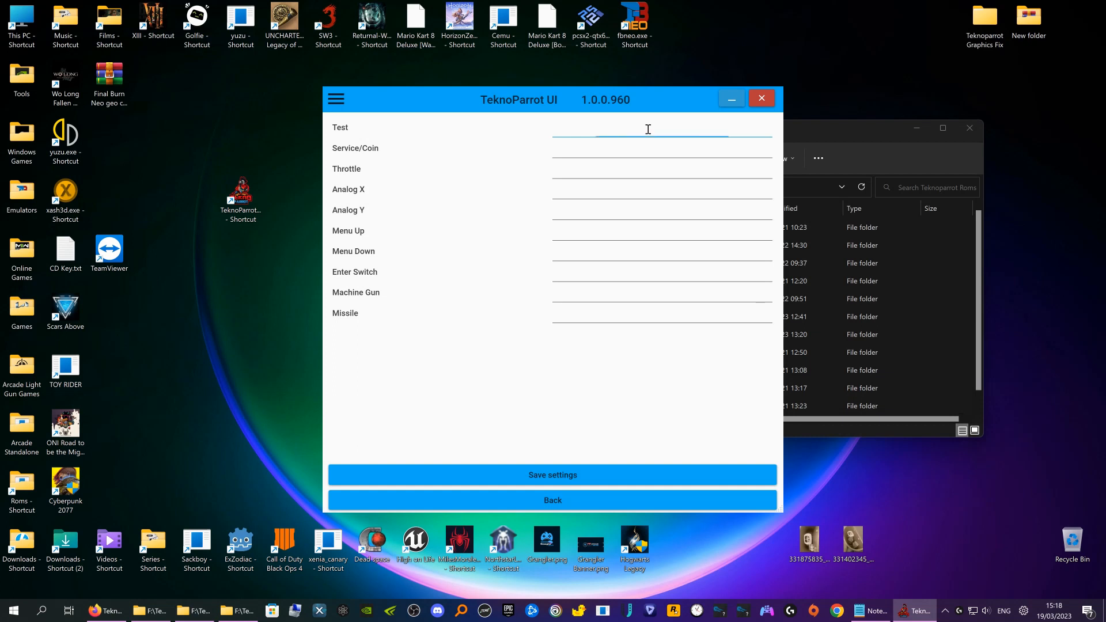
pyautogui.click(645, 148)
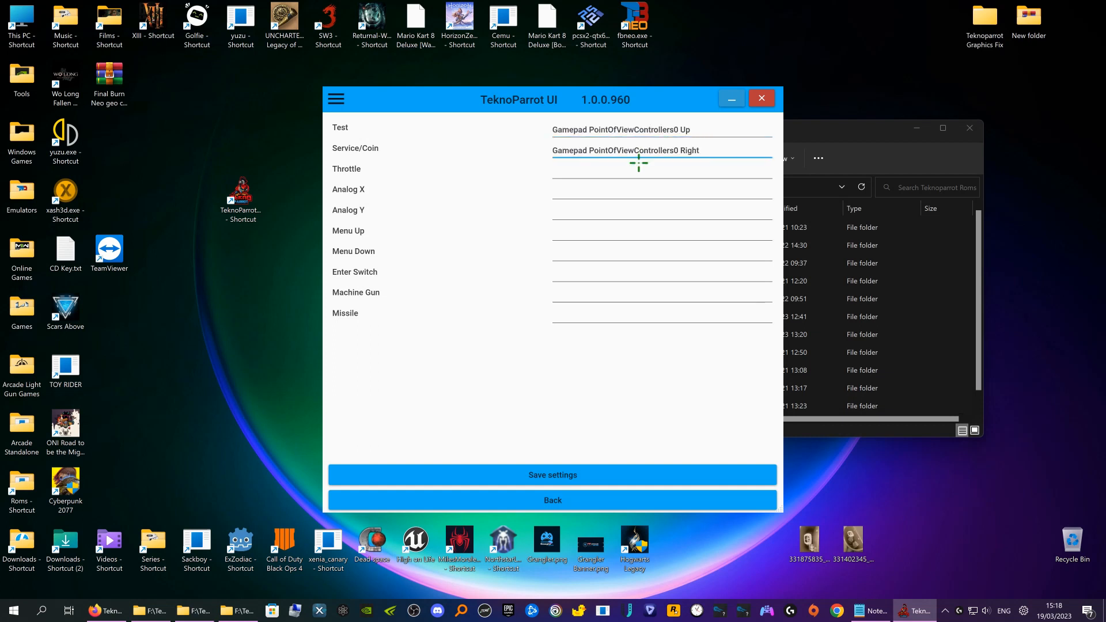
pyautogui.click(618, 174)
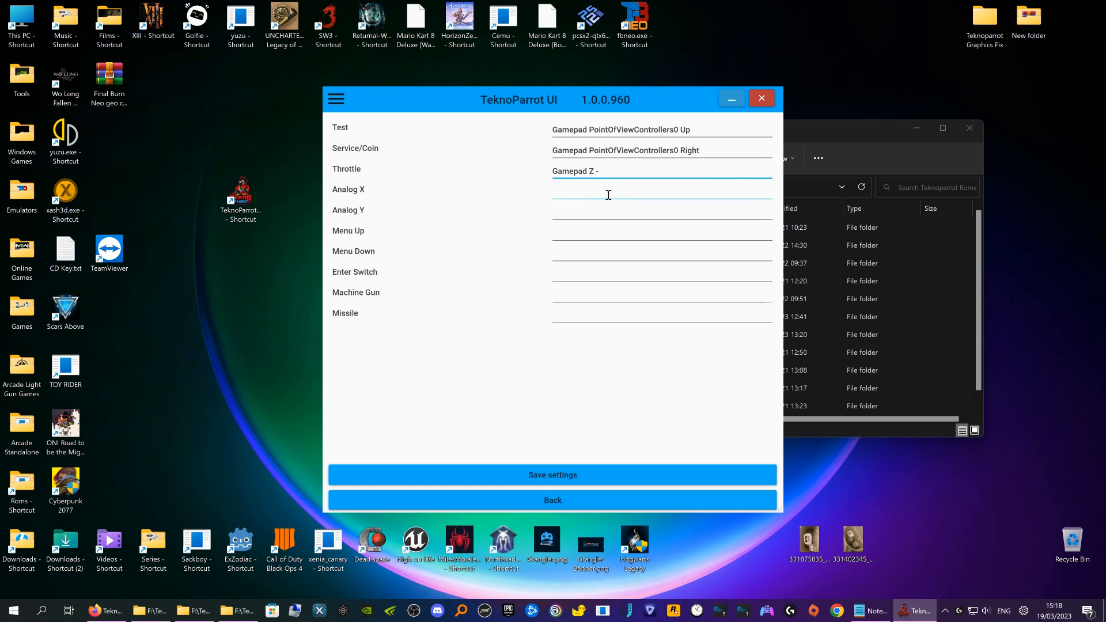
# - Bind MachStorm's Analog X control to Gamepad X - and its Analog Y control to Gamepad Y -
pyautogui.click(608, 195)
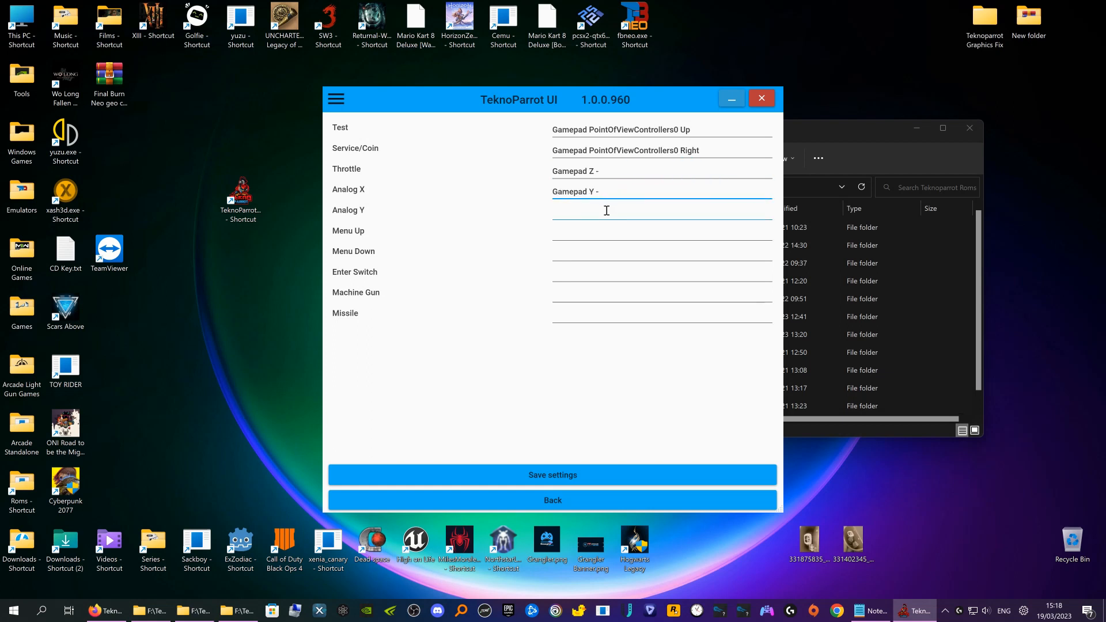
pyautogui.click(606, 212)
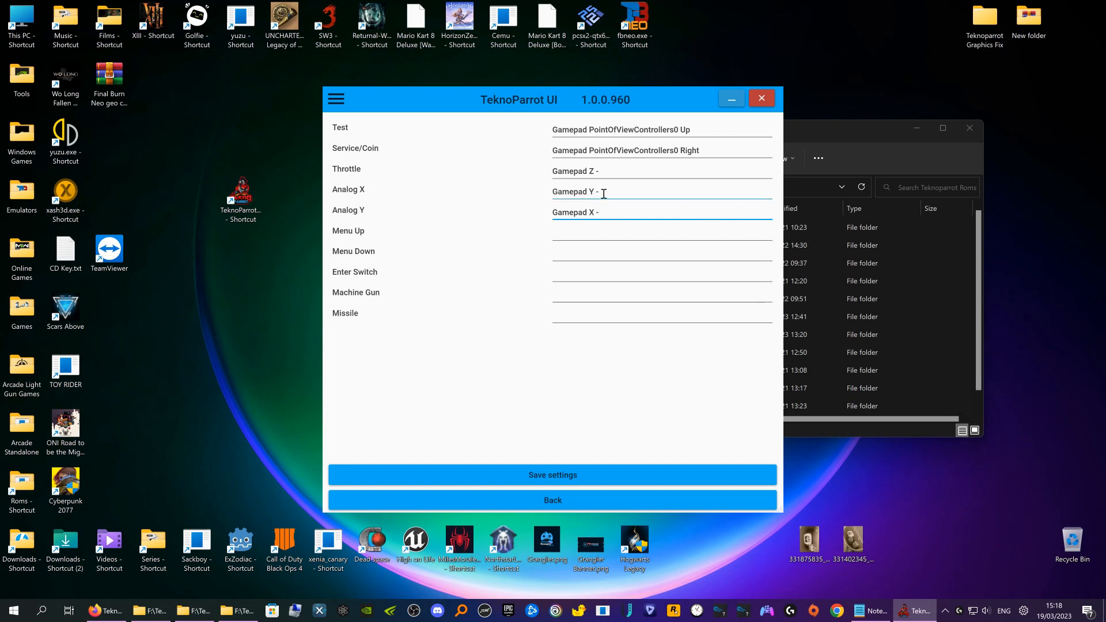
pyautogui.click(602, 191)
pyautogui.click(598, 211)
# - Bind Menu Up to Gamepad Y -, Menu Down to Y +, Enter Switch to Buttons7, Machine Gun to Buttons0, assign Missile and save the controls
pyautogui.click(598, 236)
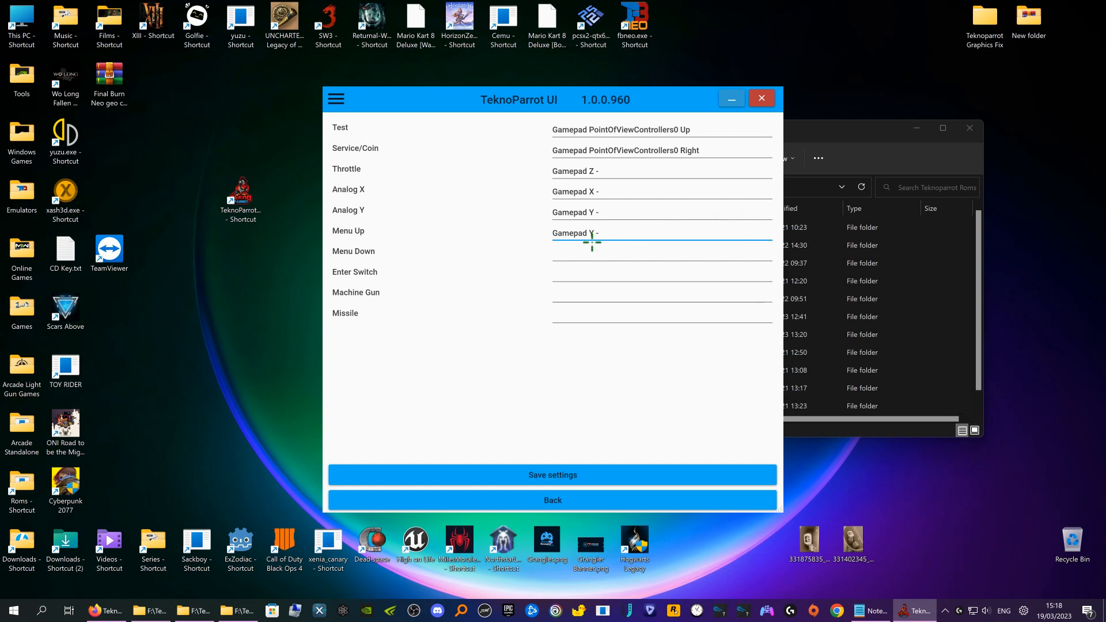
pyautogui.click(593, 255)
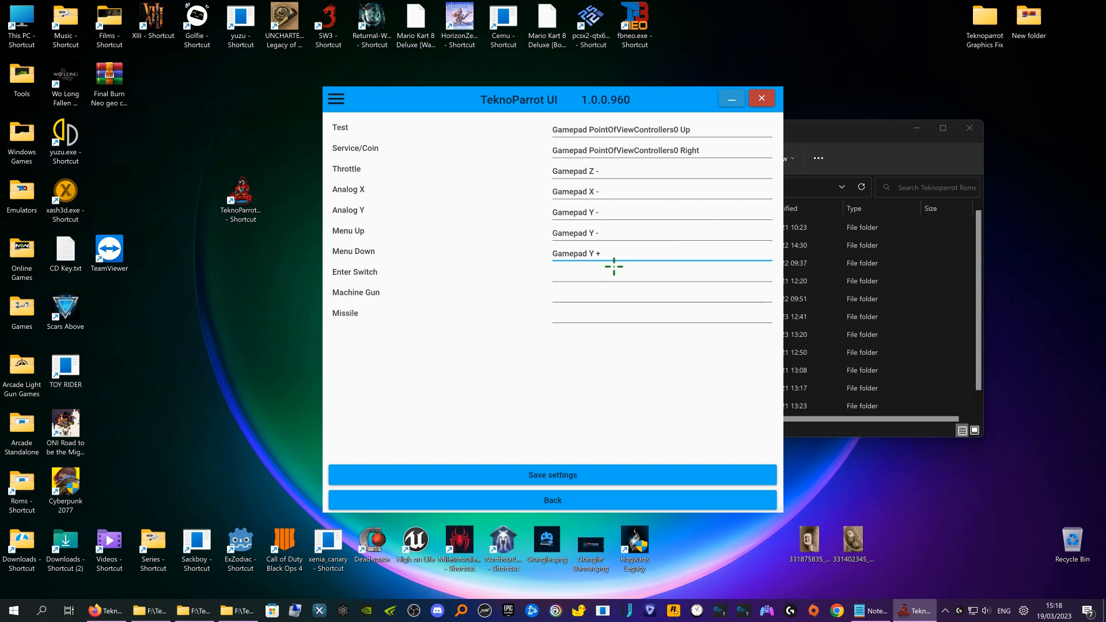
pyautogui.click(618, 276)
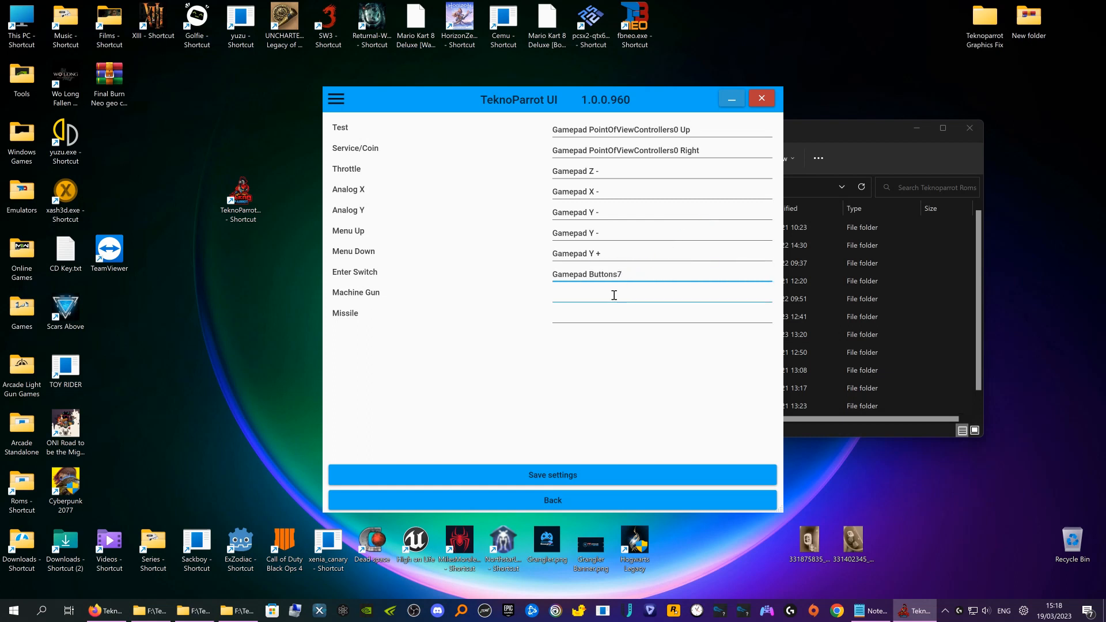
pyautogui.click(614, 295)
pyautogui.click(615, 317)
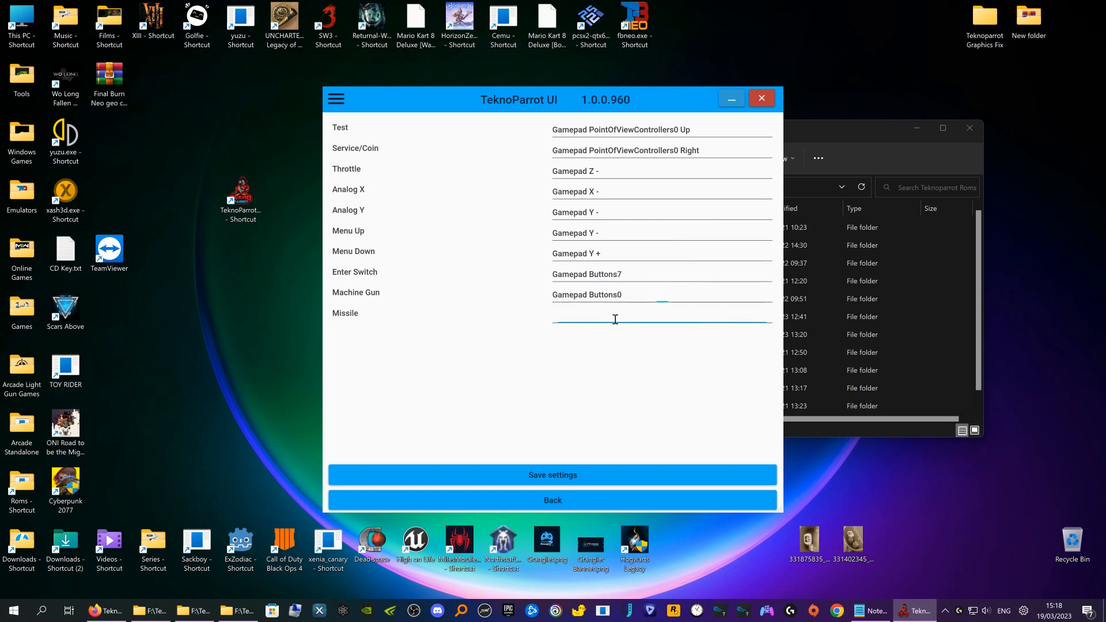
pyautogui.click(612, 474)
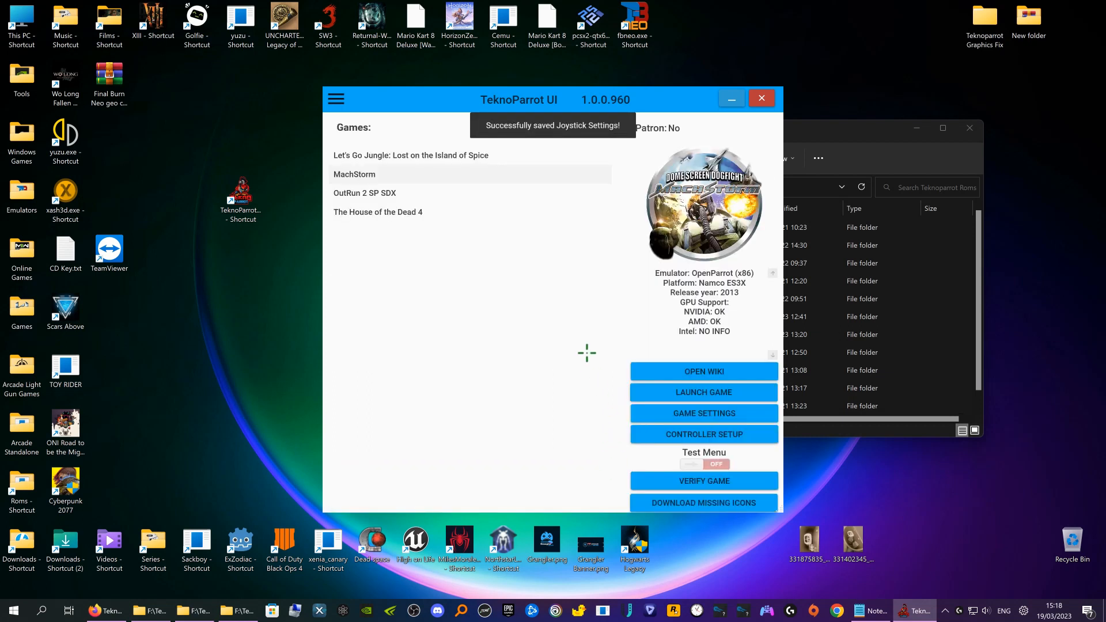
# - Select MachStorm in the games list and launch it
pyautogui.click(368, 180)
pyautogui.click(387, 177)
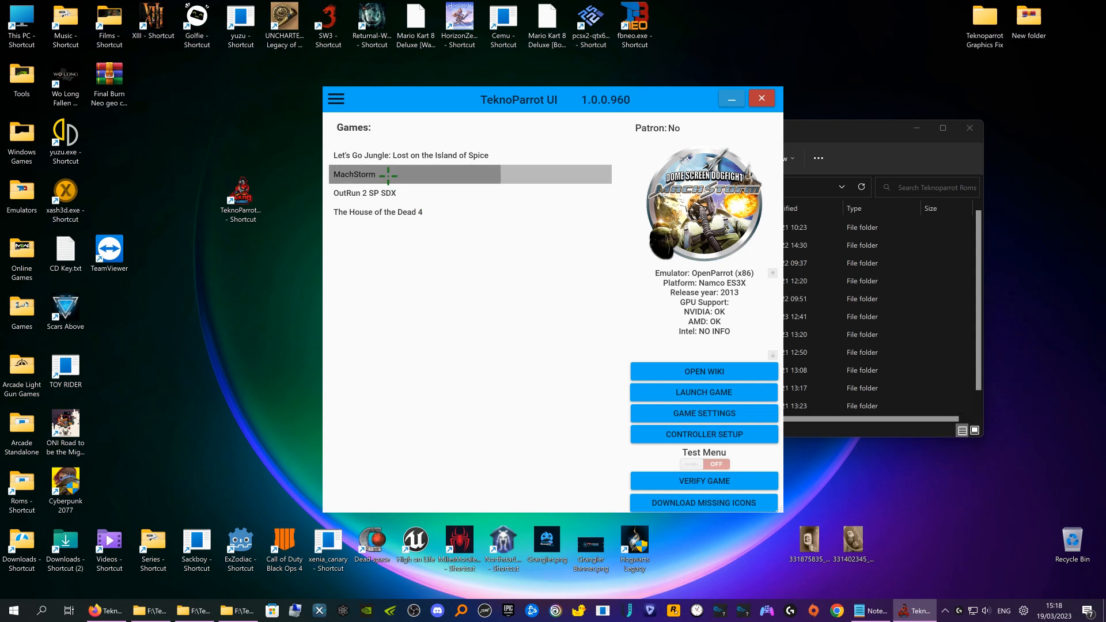
pyautogui.click(669, 395)
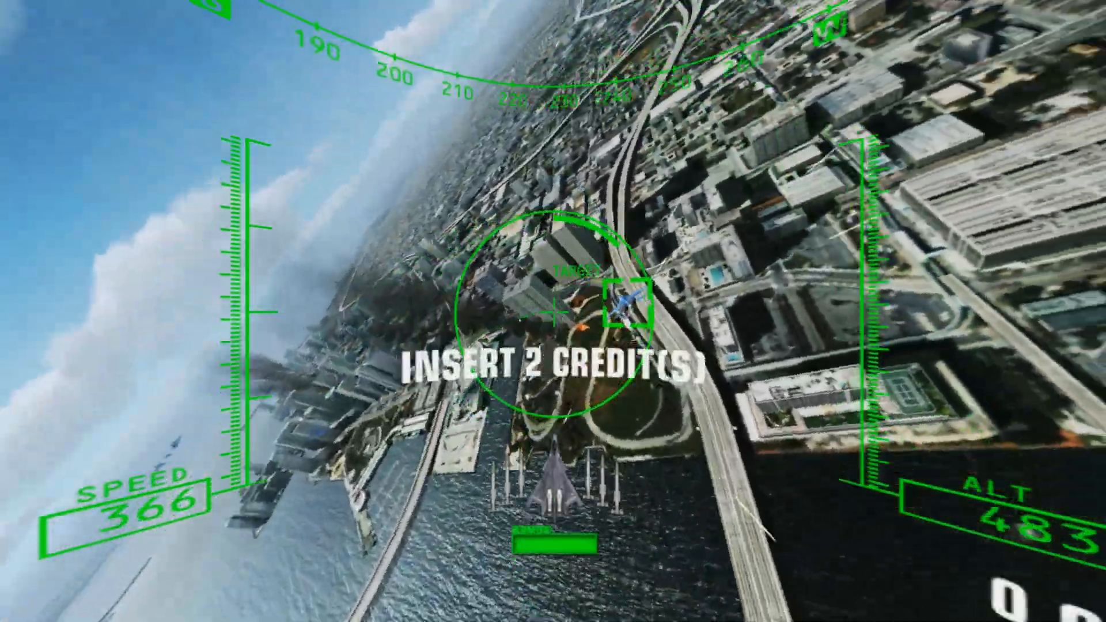
# - Insert two credits in MachStorm, play the Easy Miami mission and exit the game
pyautogui.press('5')
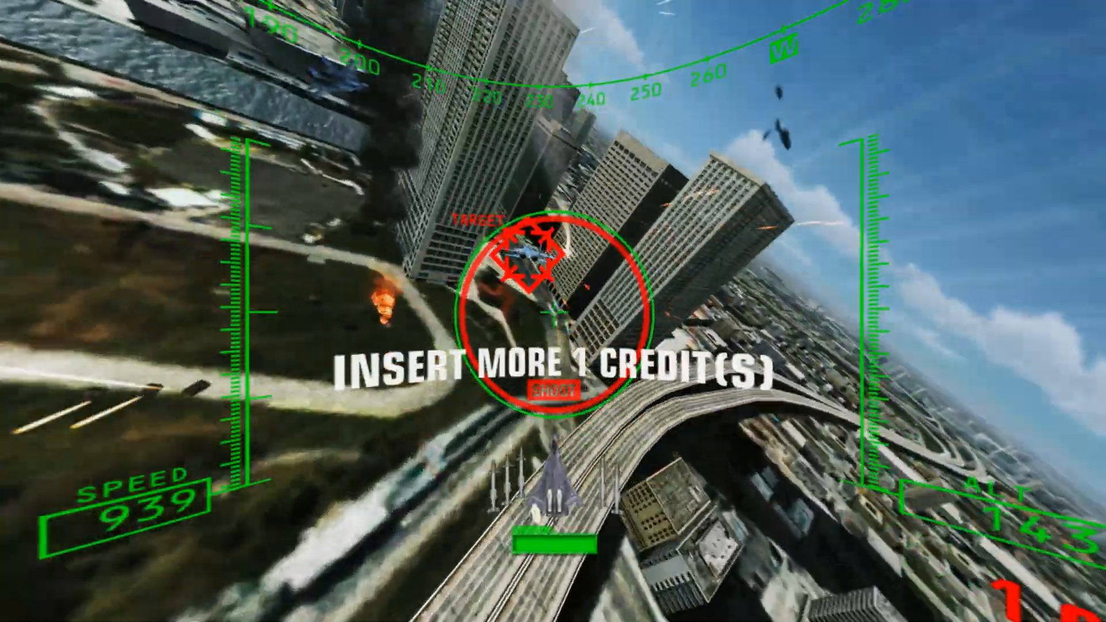
pyautogui.press('5')
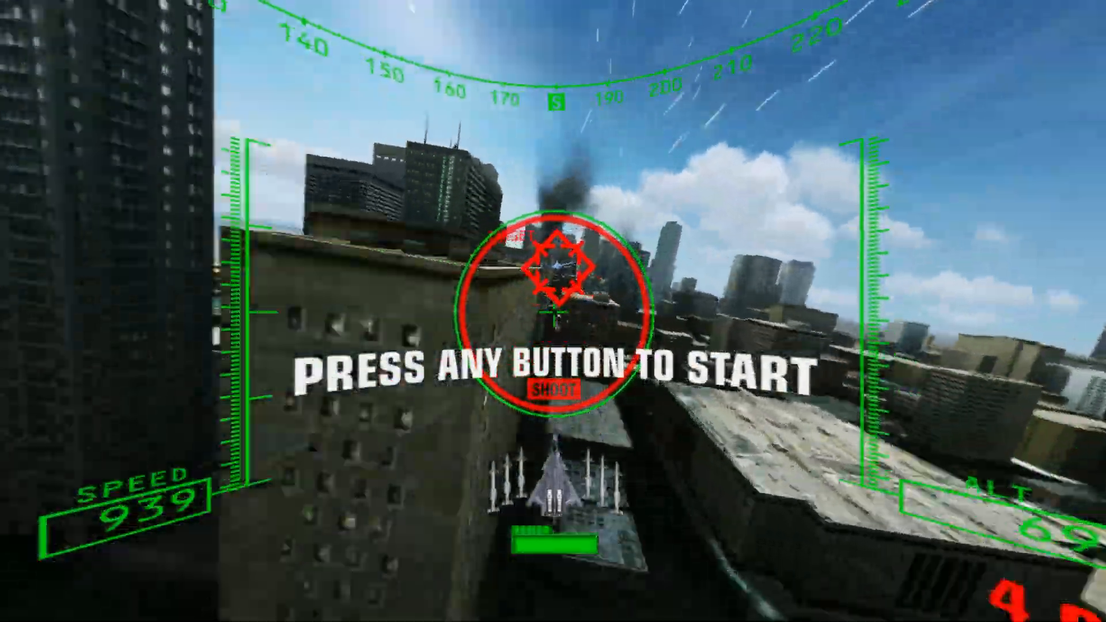
pyautogui.press('1')
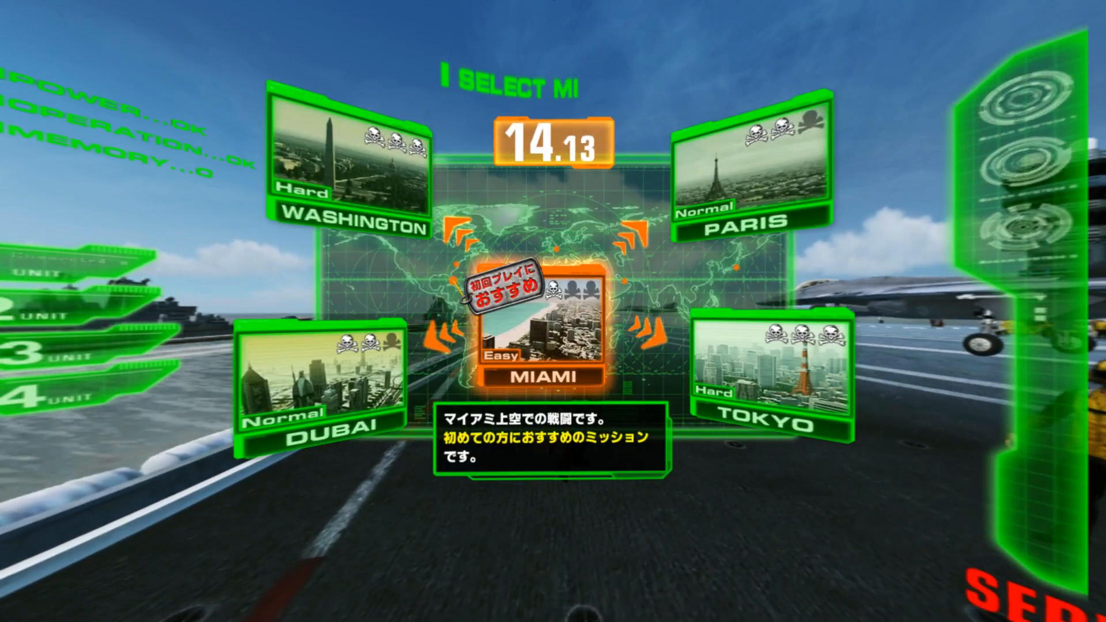
pyautogui.press('Return')
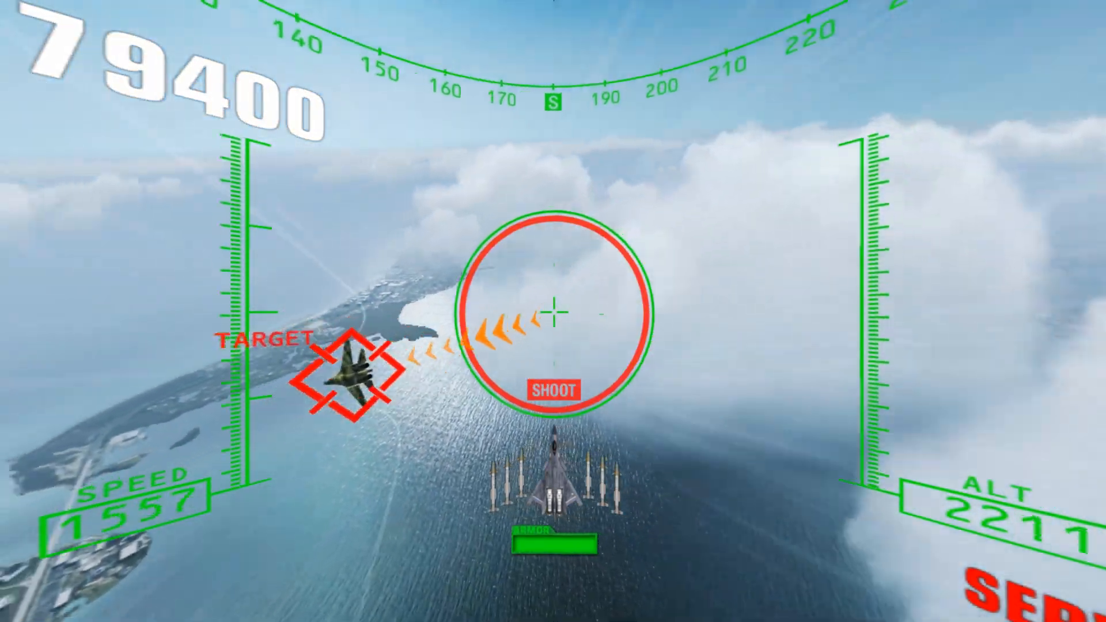
pyautogui.press('Escape')
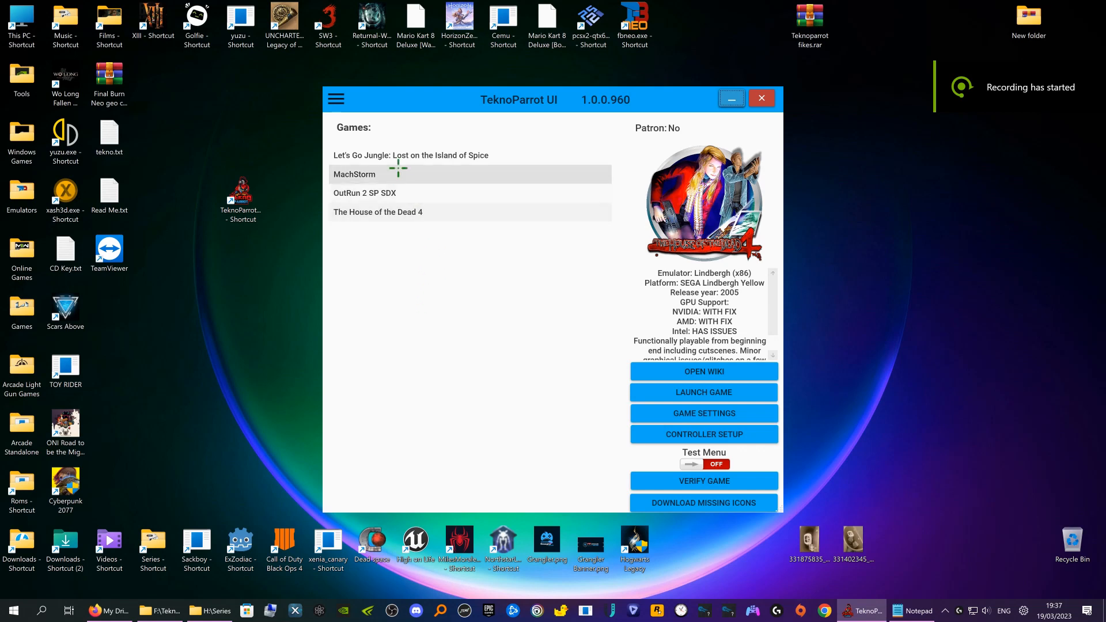
# - Enable Dark Mode in the TeknoParrot UI settings and save them
pyautogui.click(337, 99)
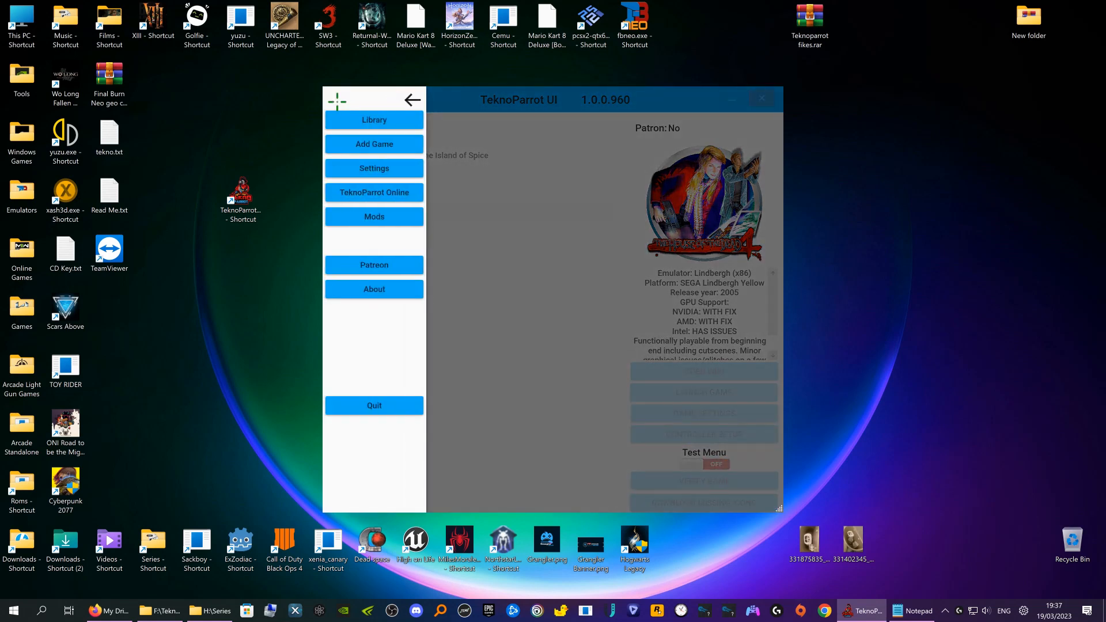
pyautogui.click(373, 168)
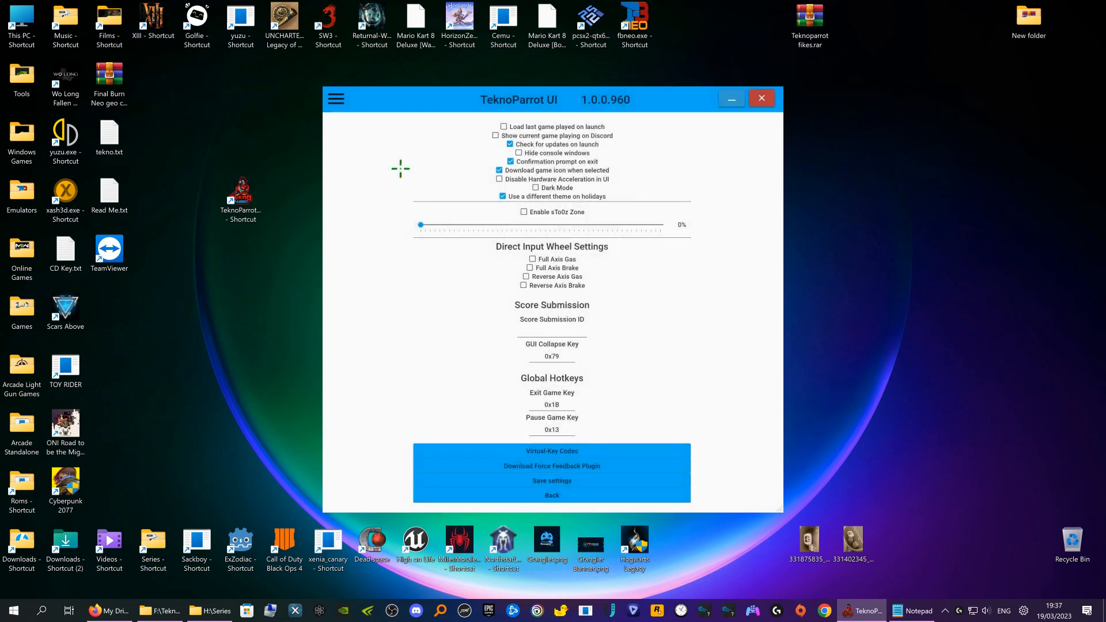
pyautogui.click(536, 188)
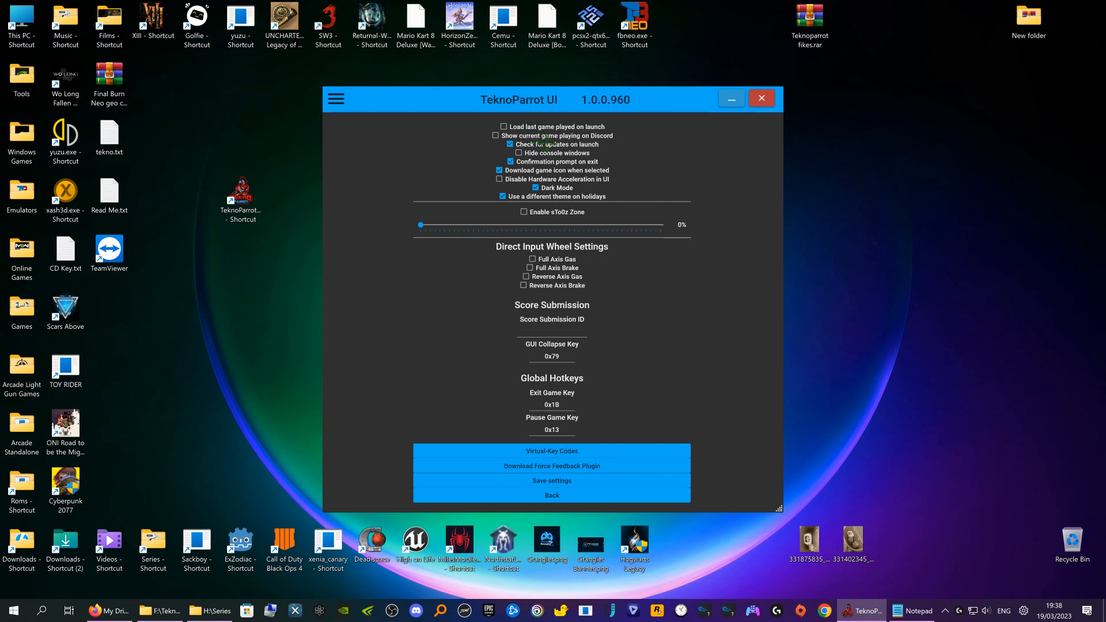
pyautogui.click(554, 481)
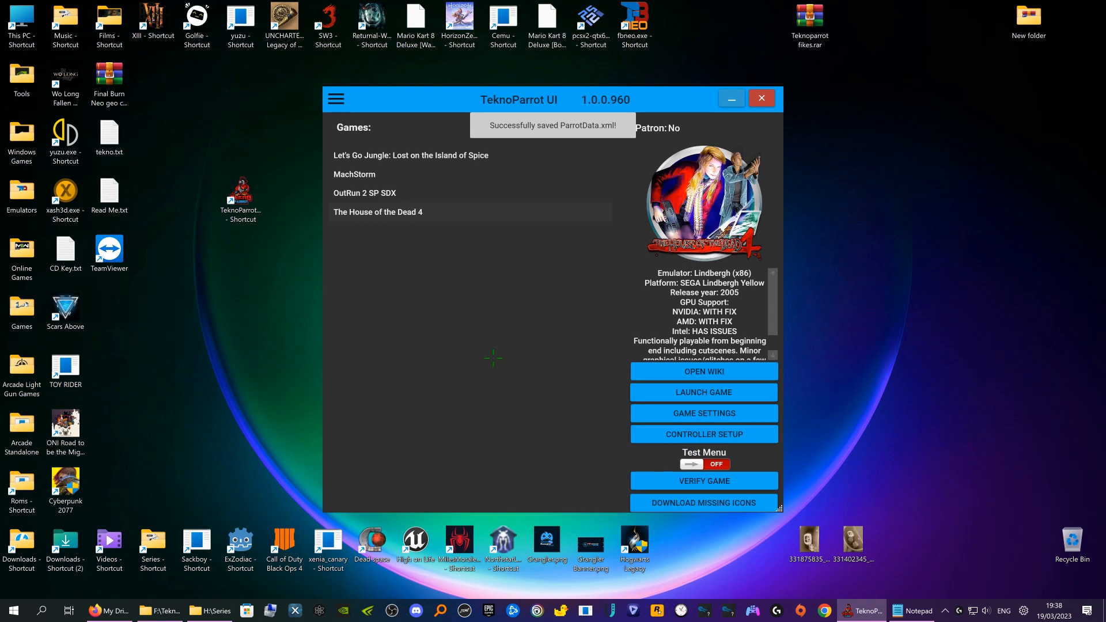